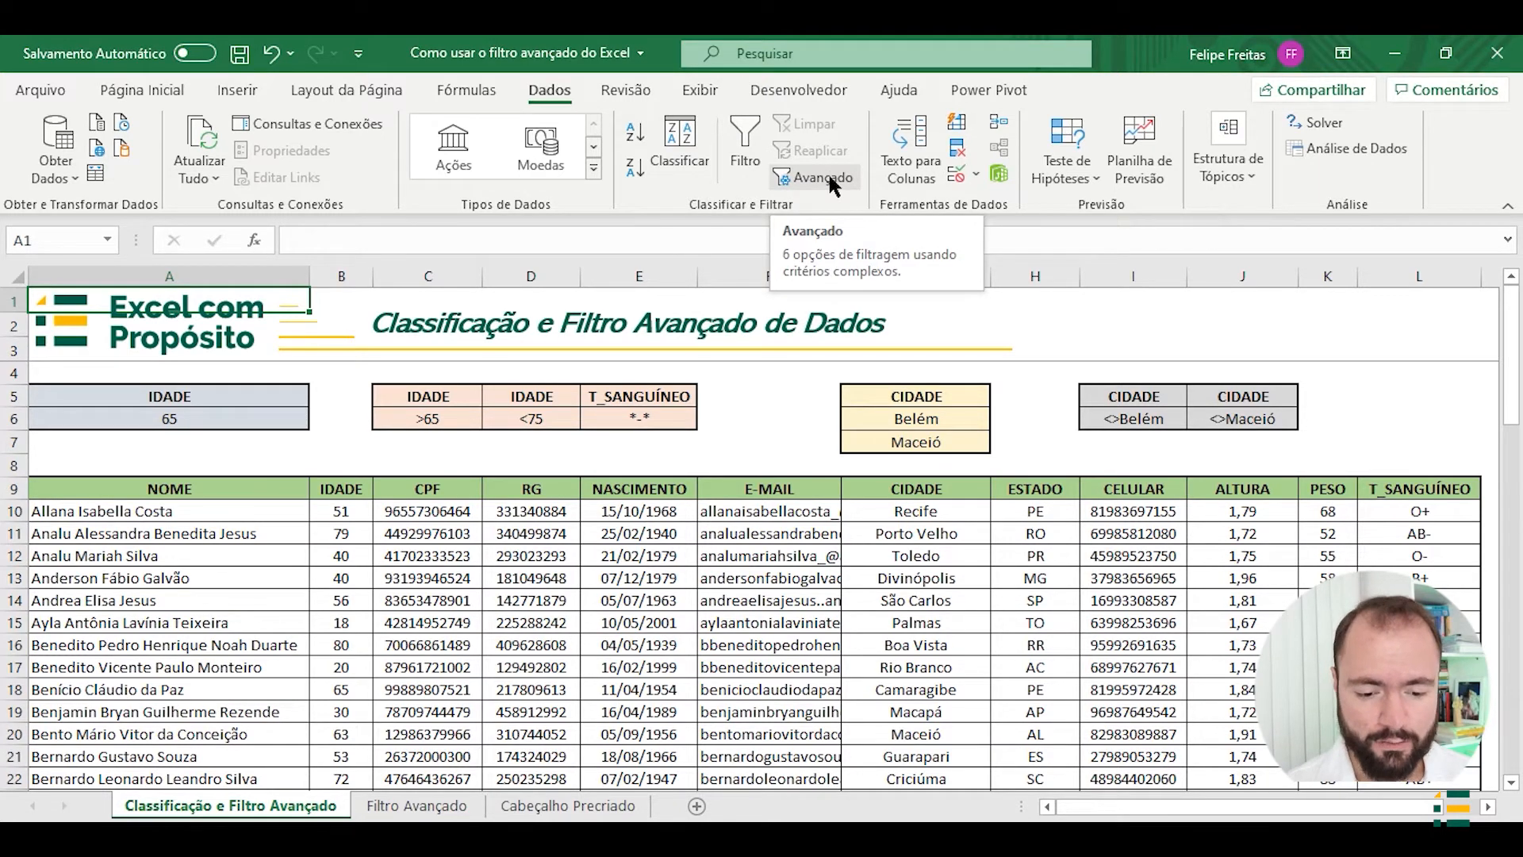
Start an advanced filter that filters the list in place, with A9:L69 on the current sheet as the list range
{"action": "left_click", "coordinate": [829, 179]}
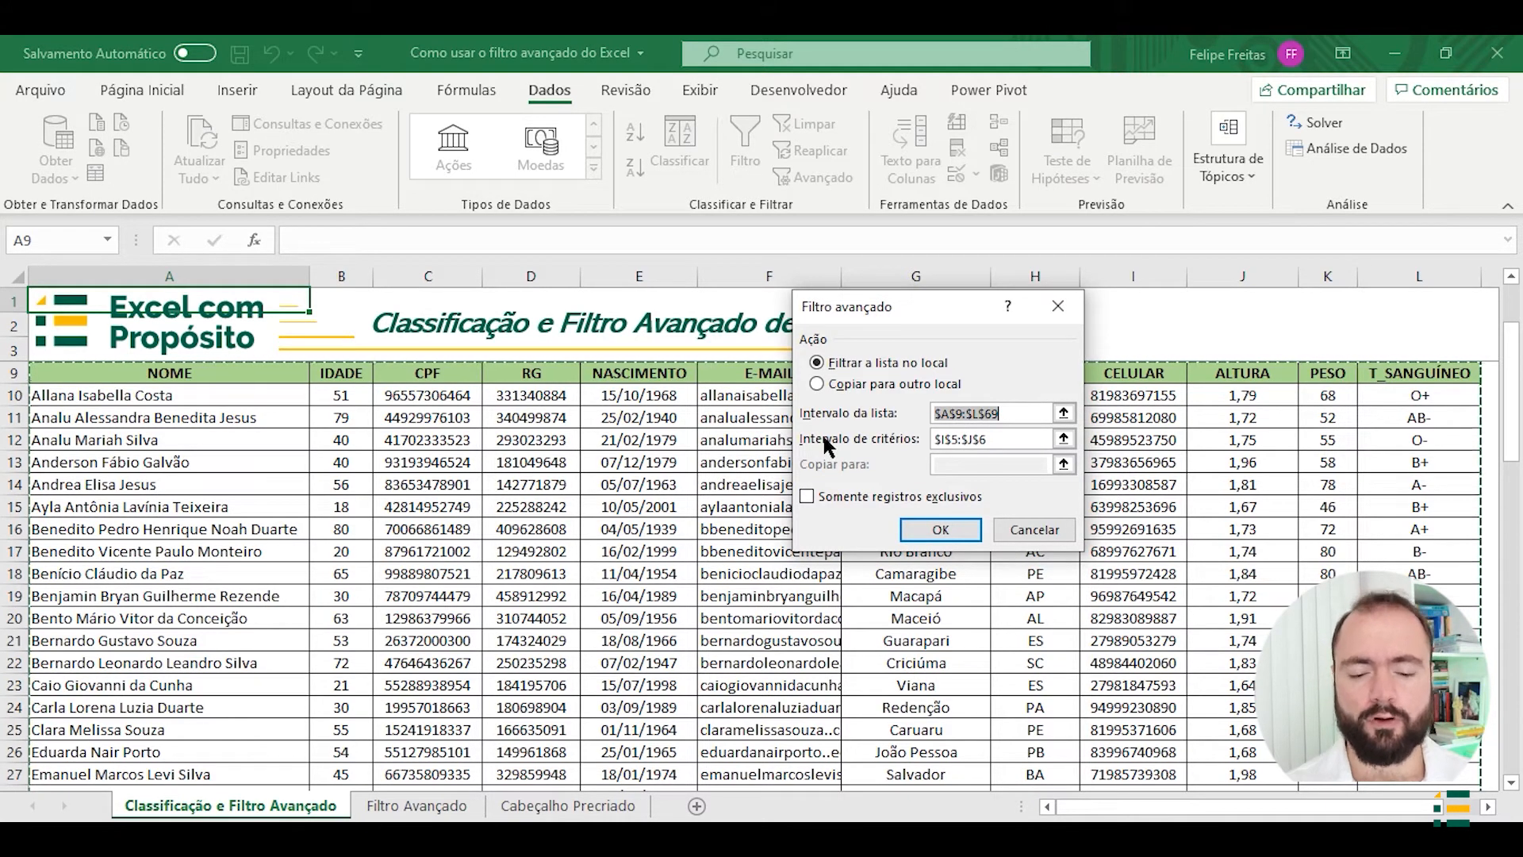
{"action": "left_click", "coordinate": [825, 360]}
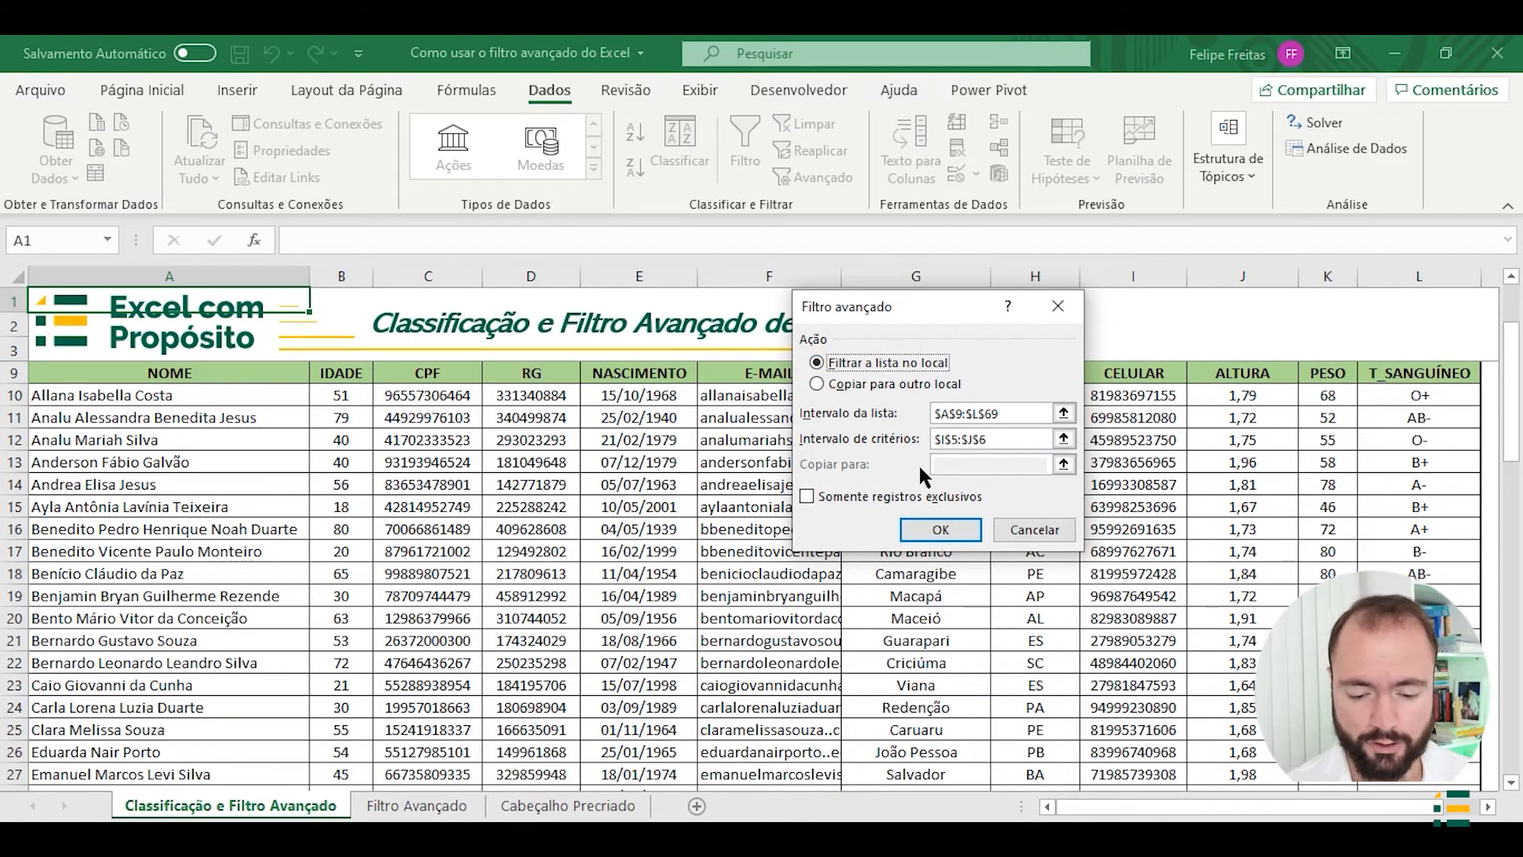
{"action": "left_click", "coordinate": [1063, 413]}
{"action": "scroll", "coordinate": [635, 425], "scroll_direction": "up", "scroll_amount": 1}
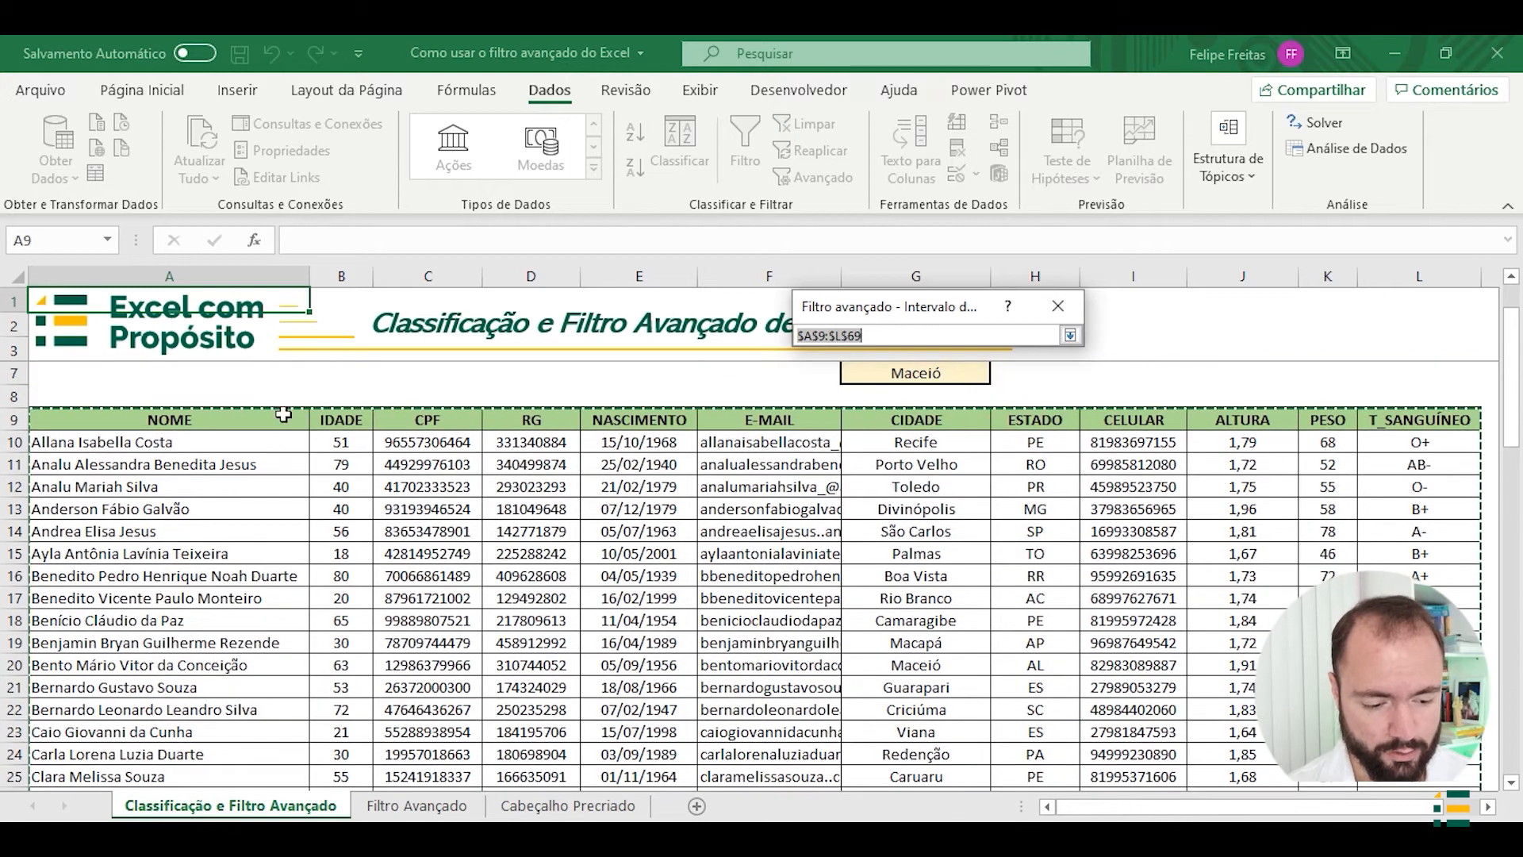
{"action": "left_click", "coordinate": [247, 414]}
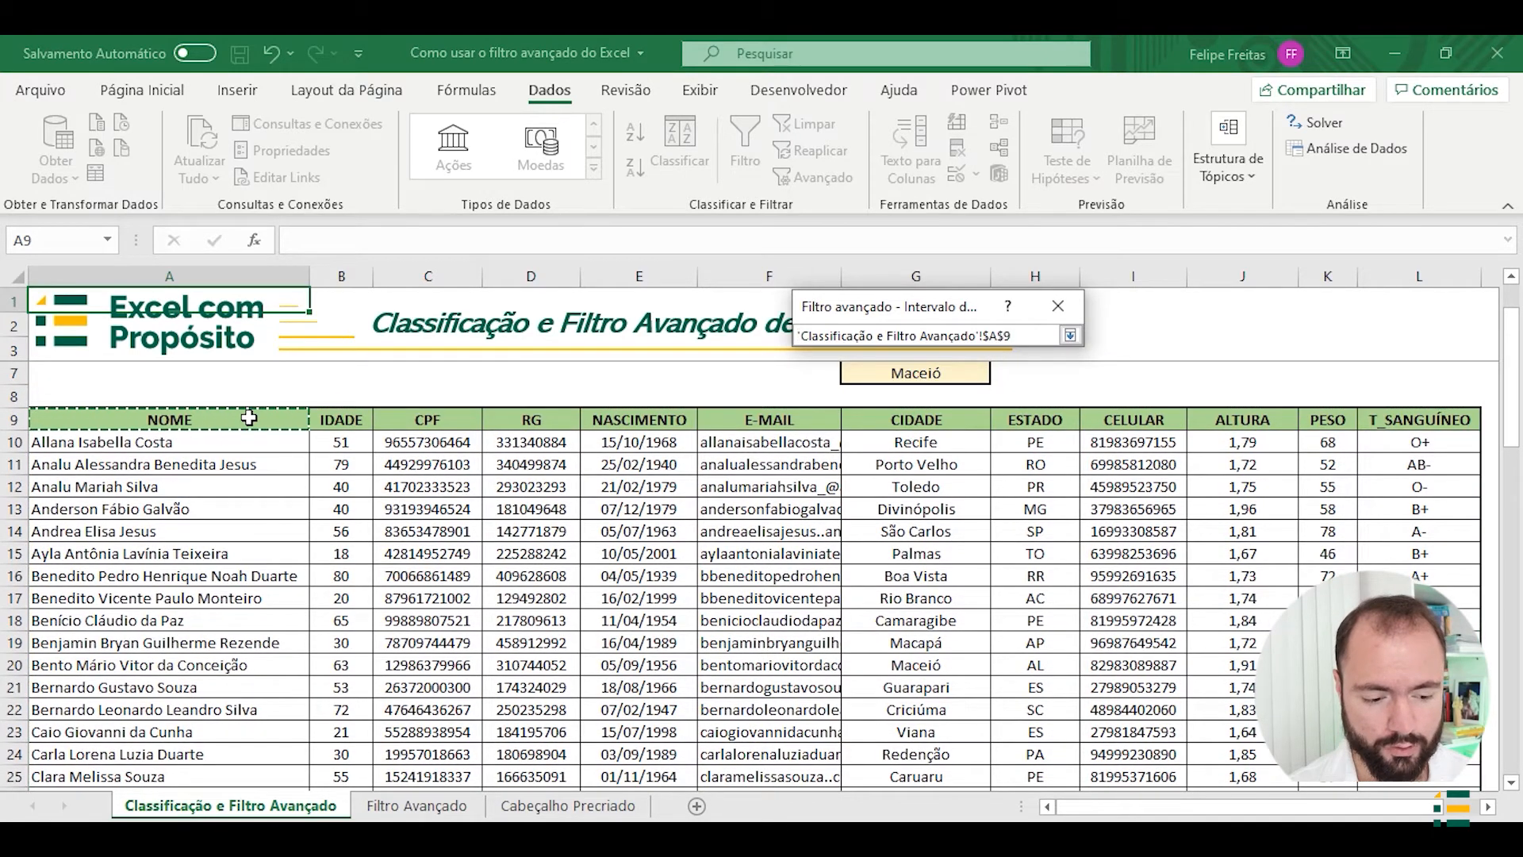
{"action": "key", "text": "ctrl+shift+Right"}
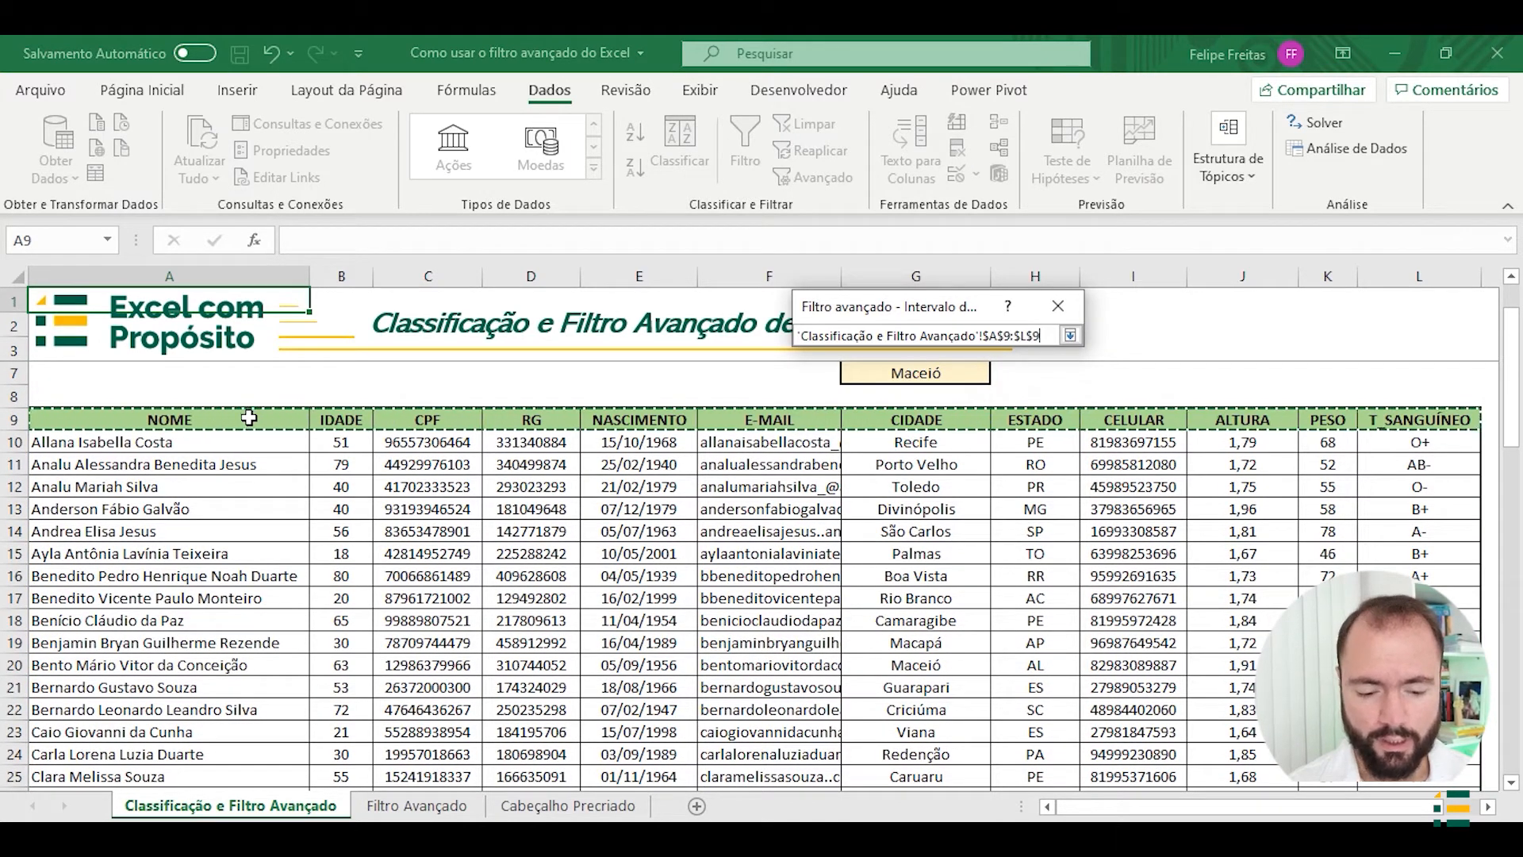
{"action": "key", "text": "ctrl+shift+Down"}
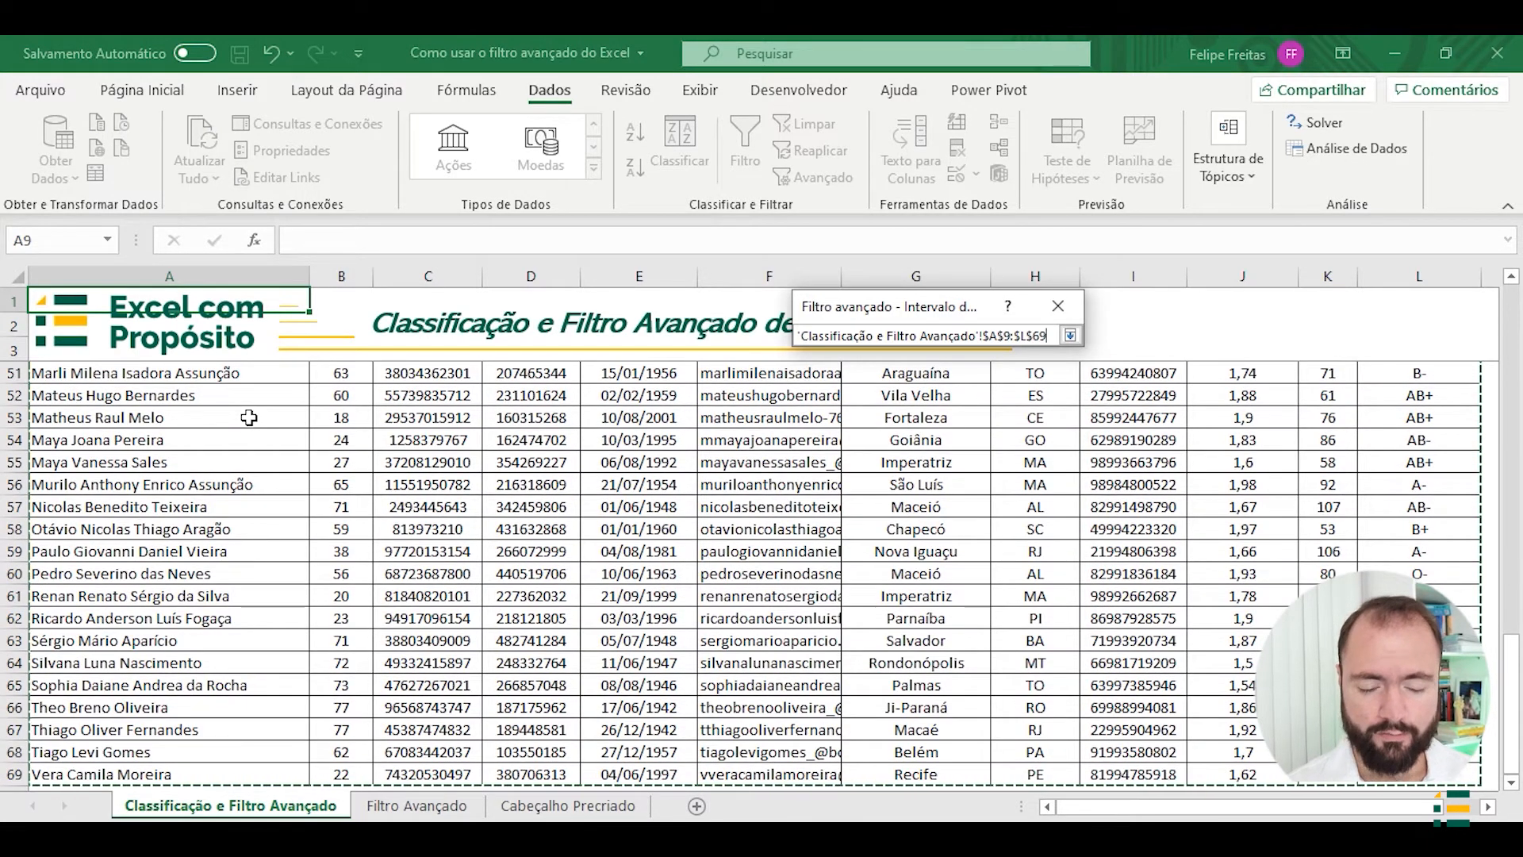
{"action": "key", "text": "Return"}
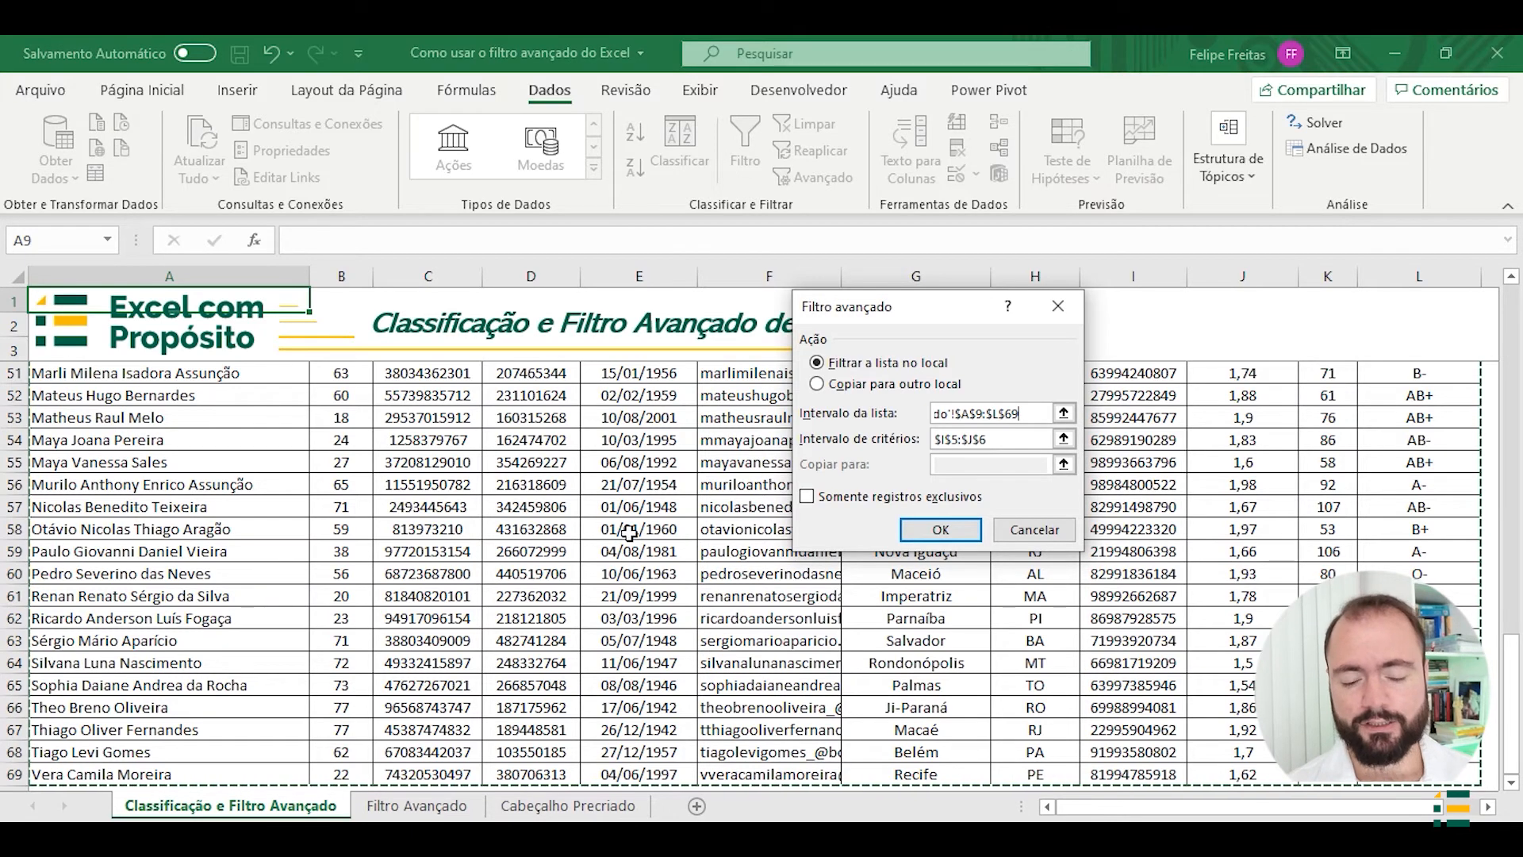
Set the criteria range to A5:A6 (IDADE 65) and apply the advanced filter
{"action": "scroll", "coordinate": [628, 533], "scroll_direction": "up", "scroll_amount": 11}
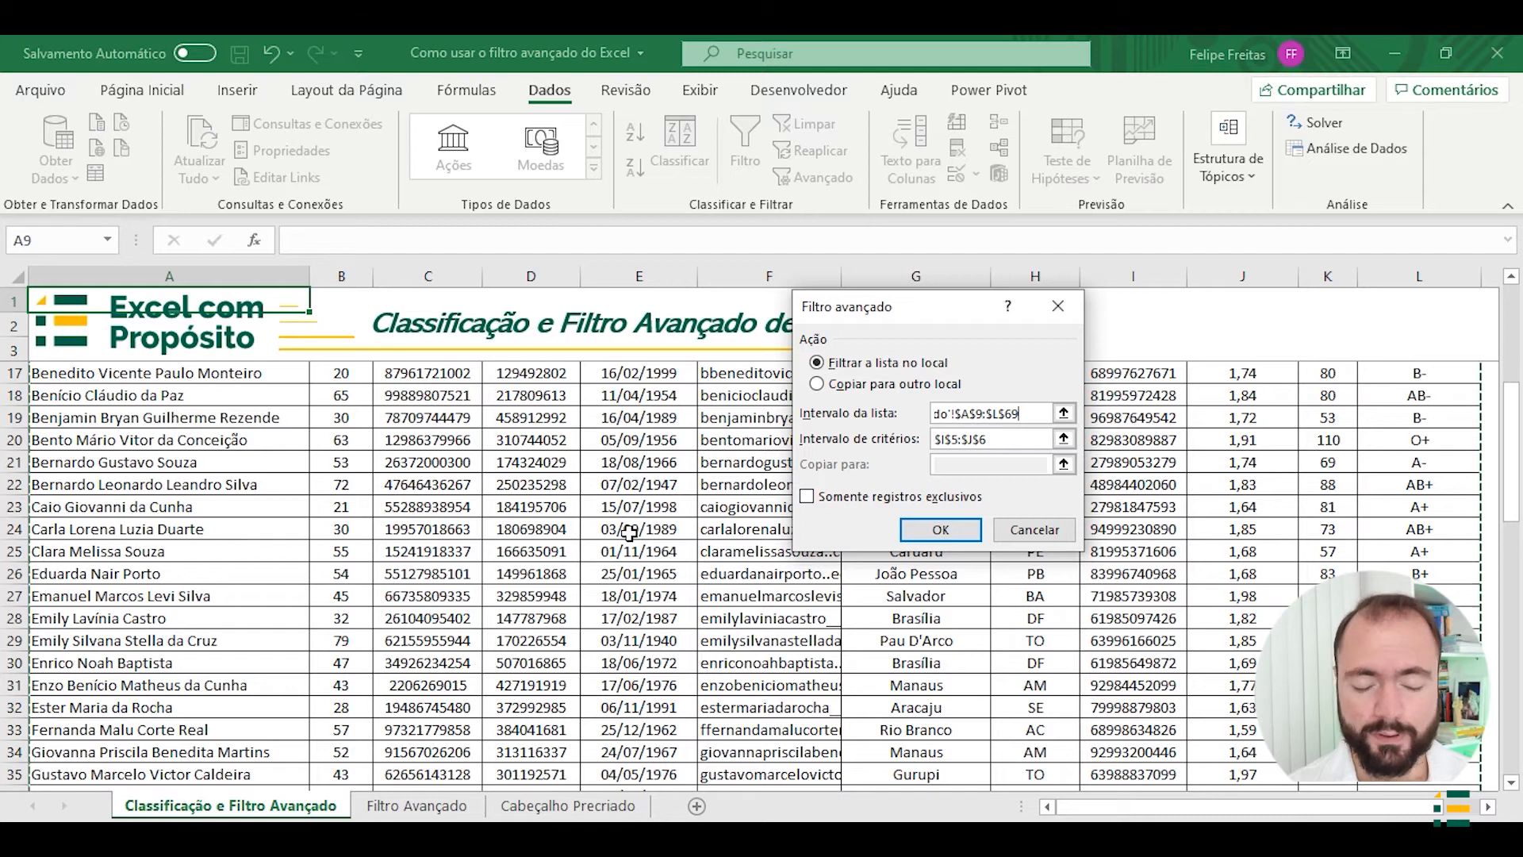
{"action": "scroll", "coordinate": [629, 533], "scroll_direction": "up", "scroll_amount": 5}
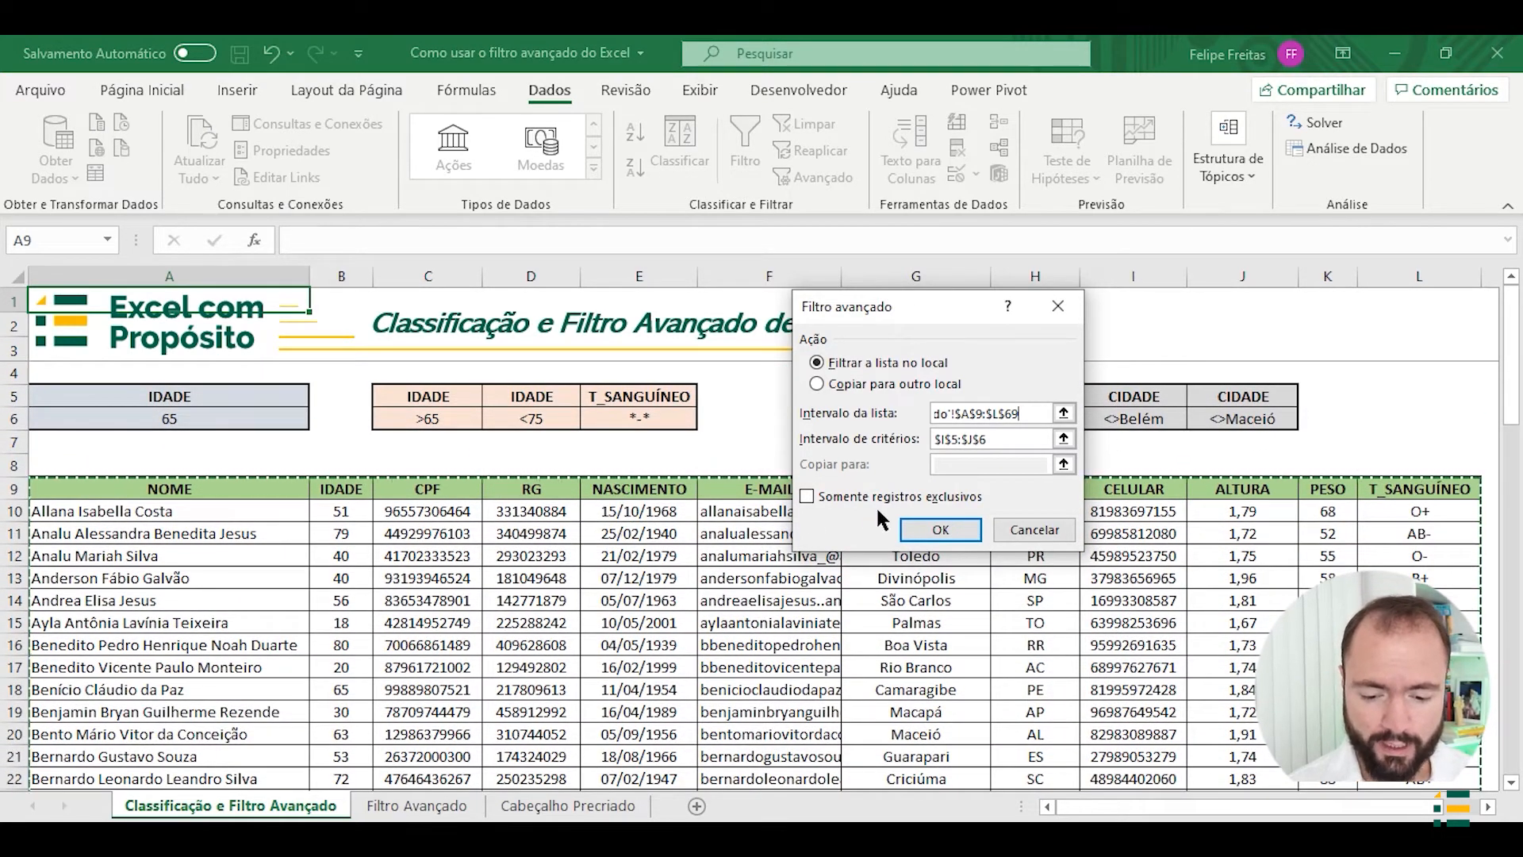
{"action": "left_click", "coordinate": [1063, 439]}
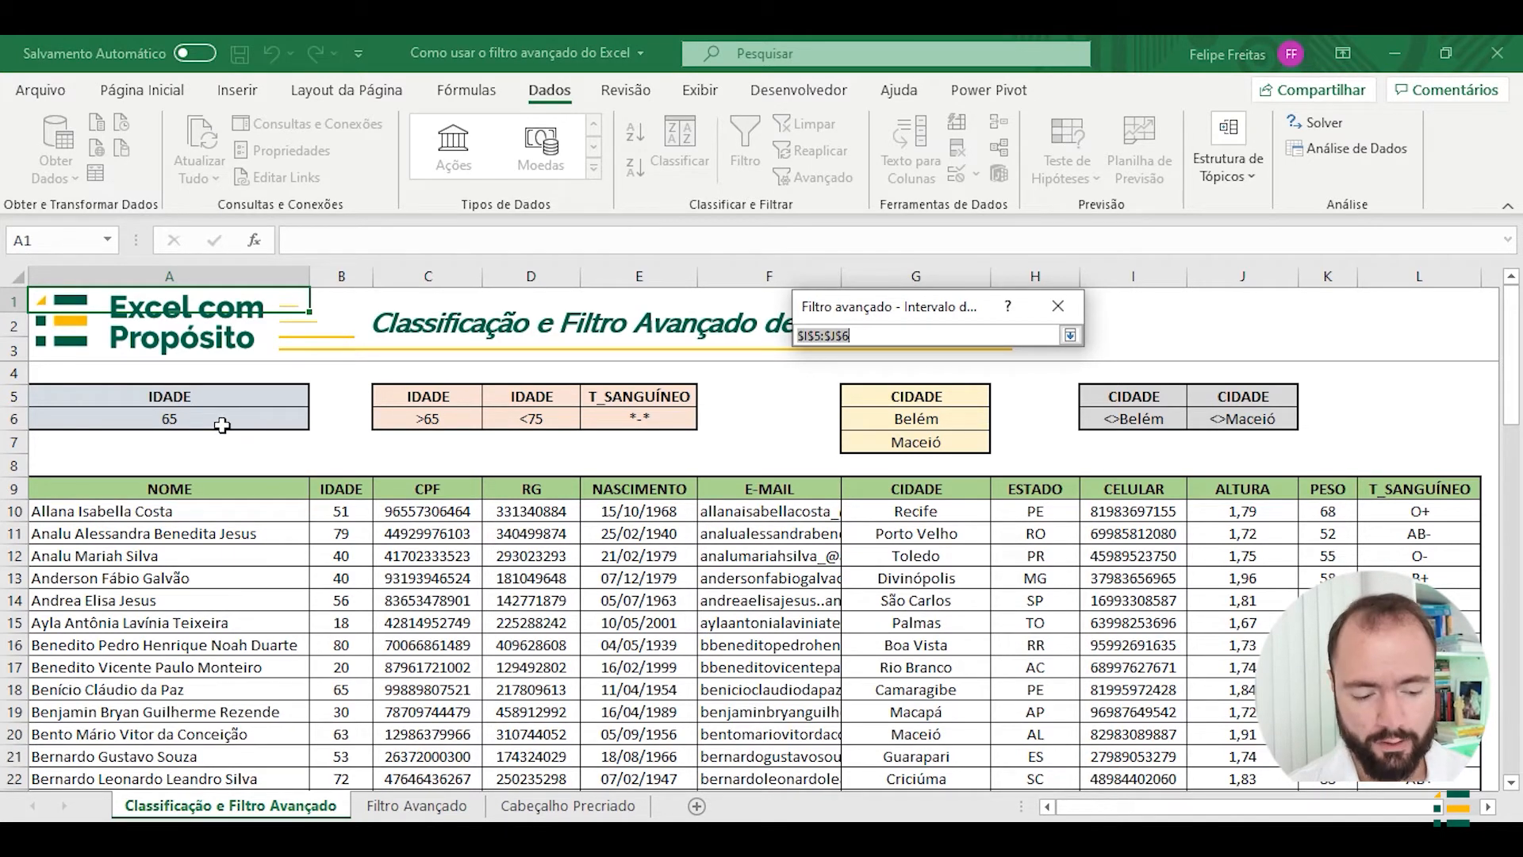
{"action": "left_click_drag", "start_coordinate": [224, 394], "coordinate": [223, 416]}
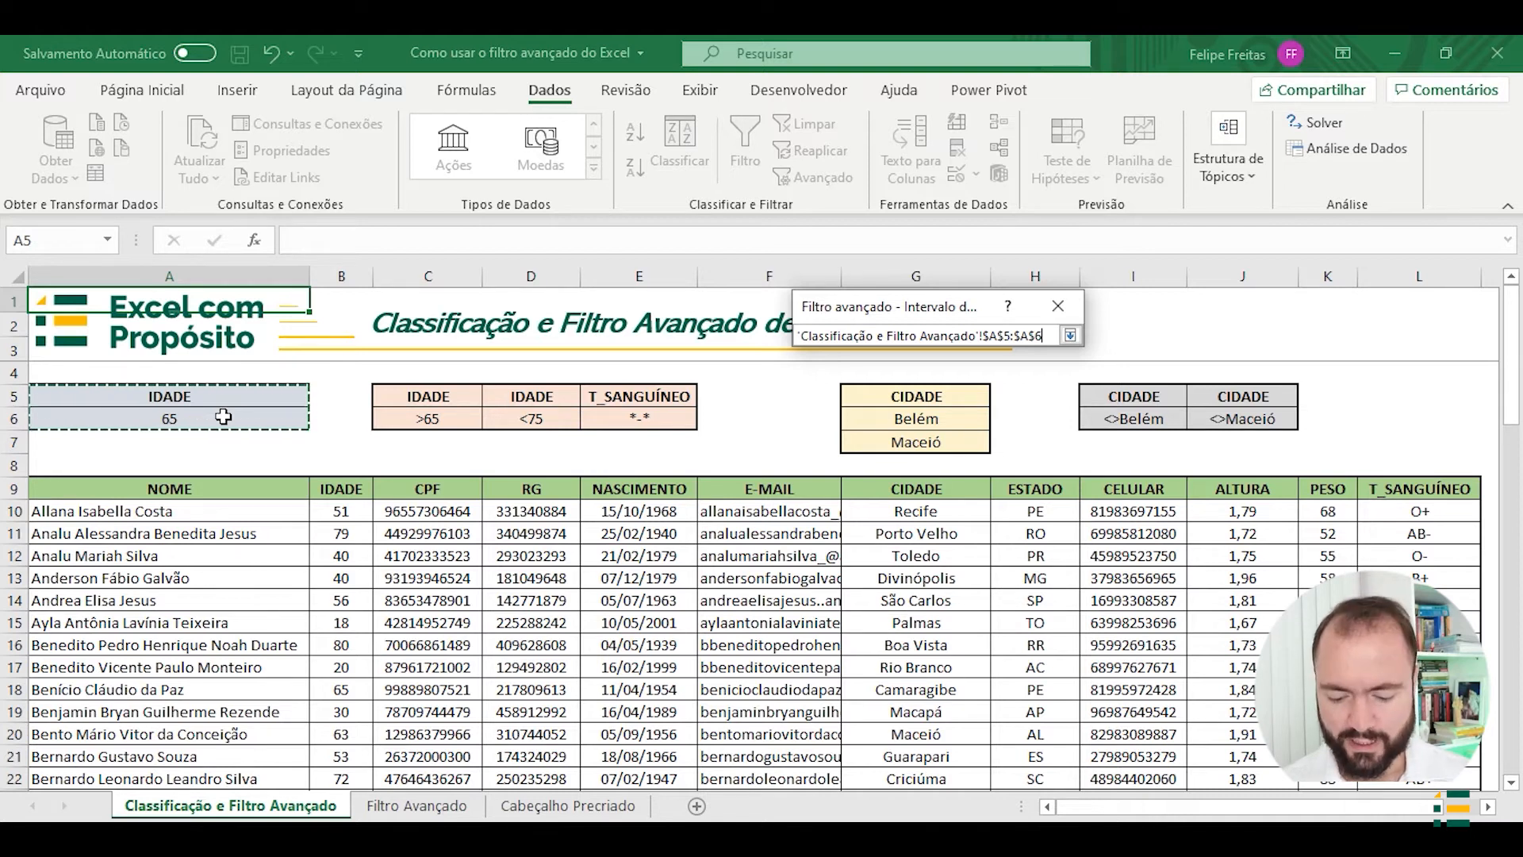
{"action": "key", "text": "Return"}
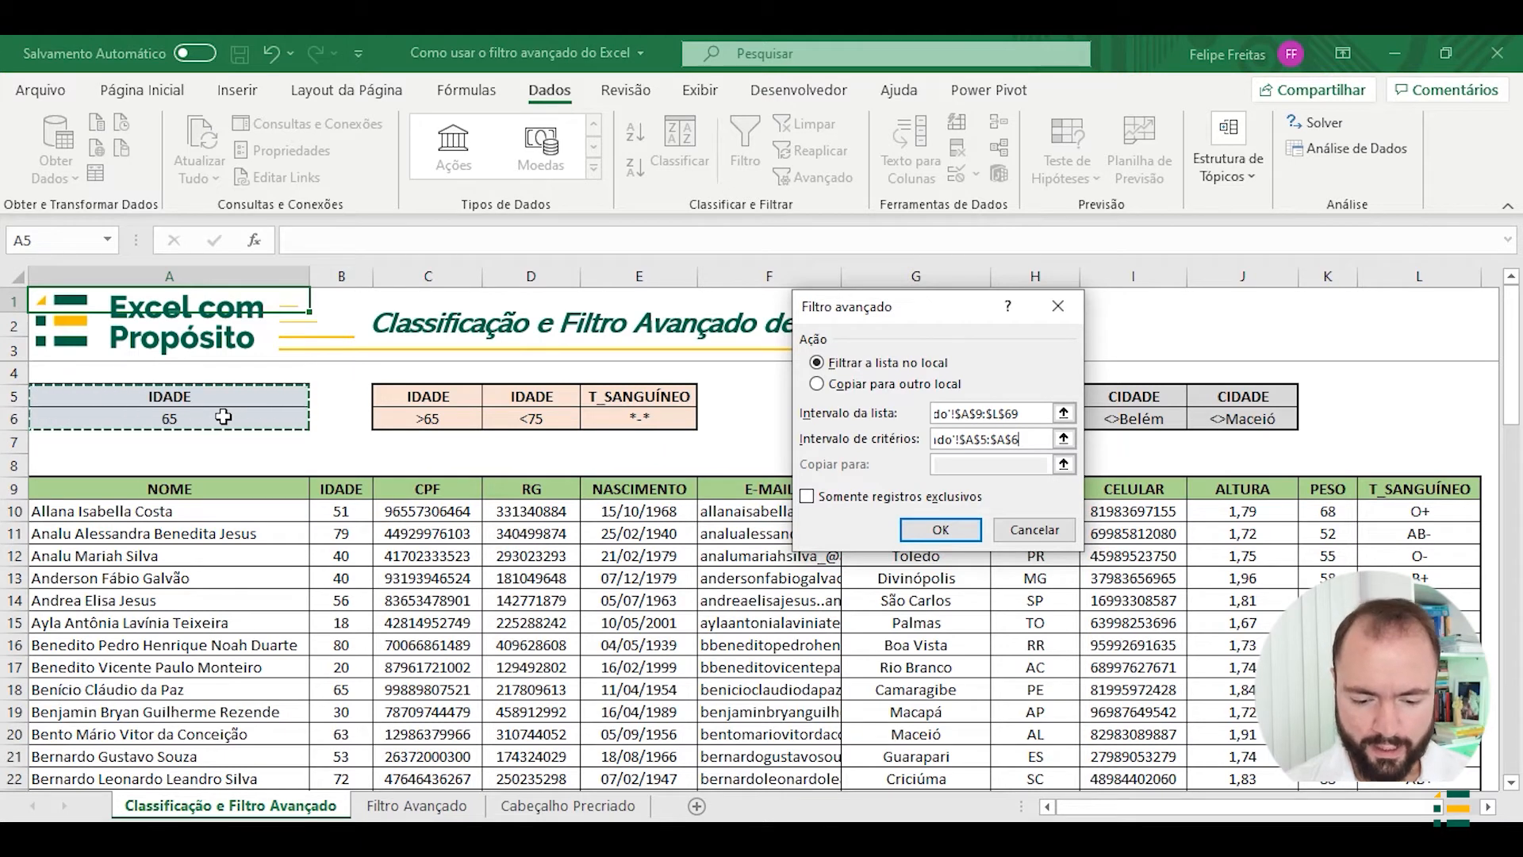
{"action": "left_click", "coordinate": [929, 529]}
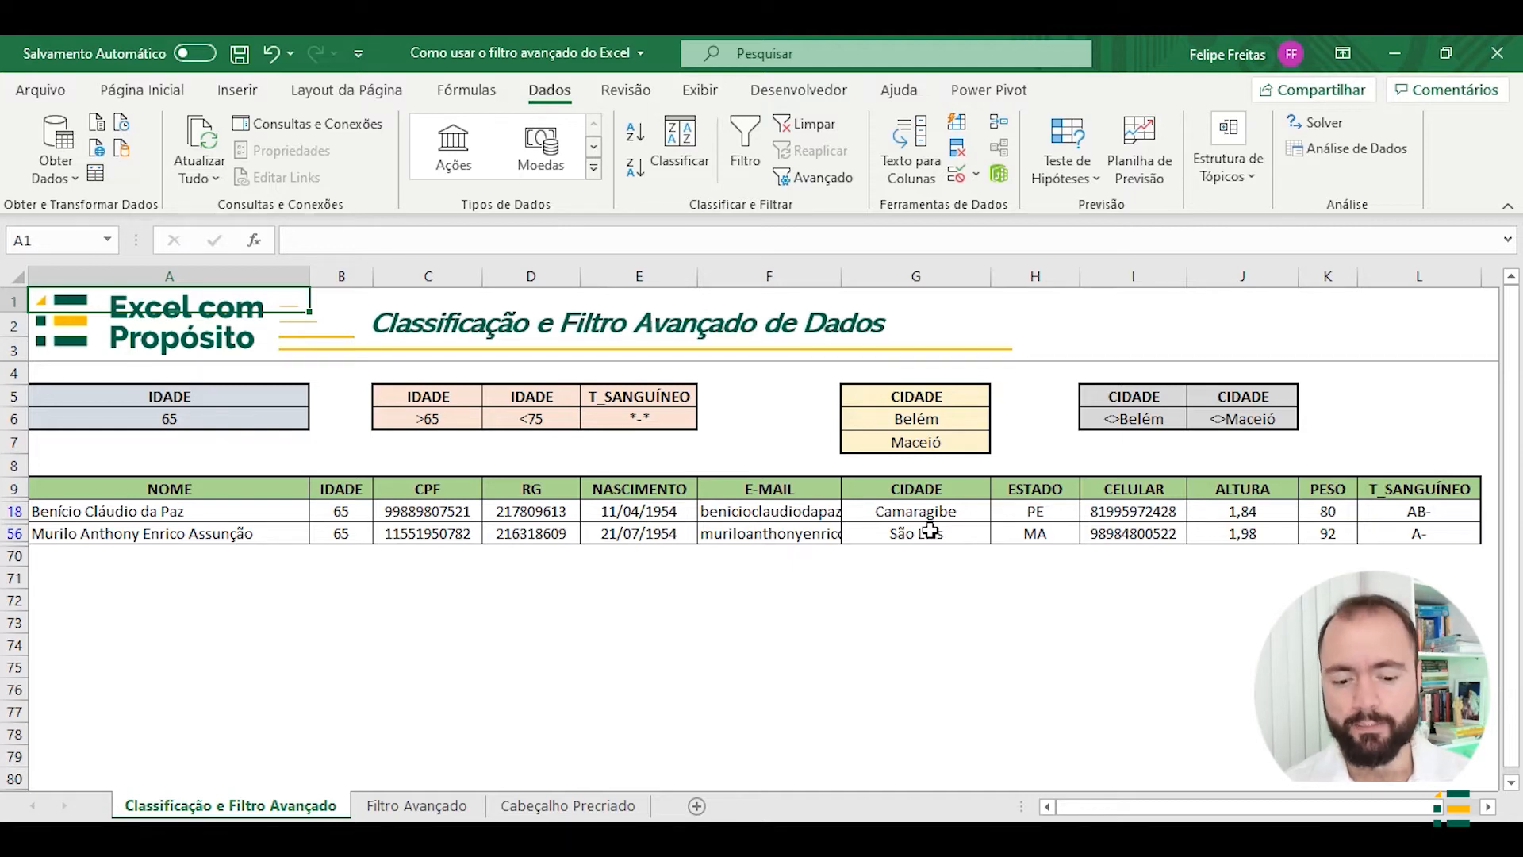
Clear the IDADE 65 filter and start a new advanced filter with A9:L69 as the list range
{"action": "left_click", "coordinate": [797, 491]}
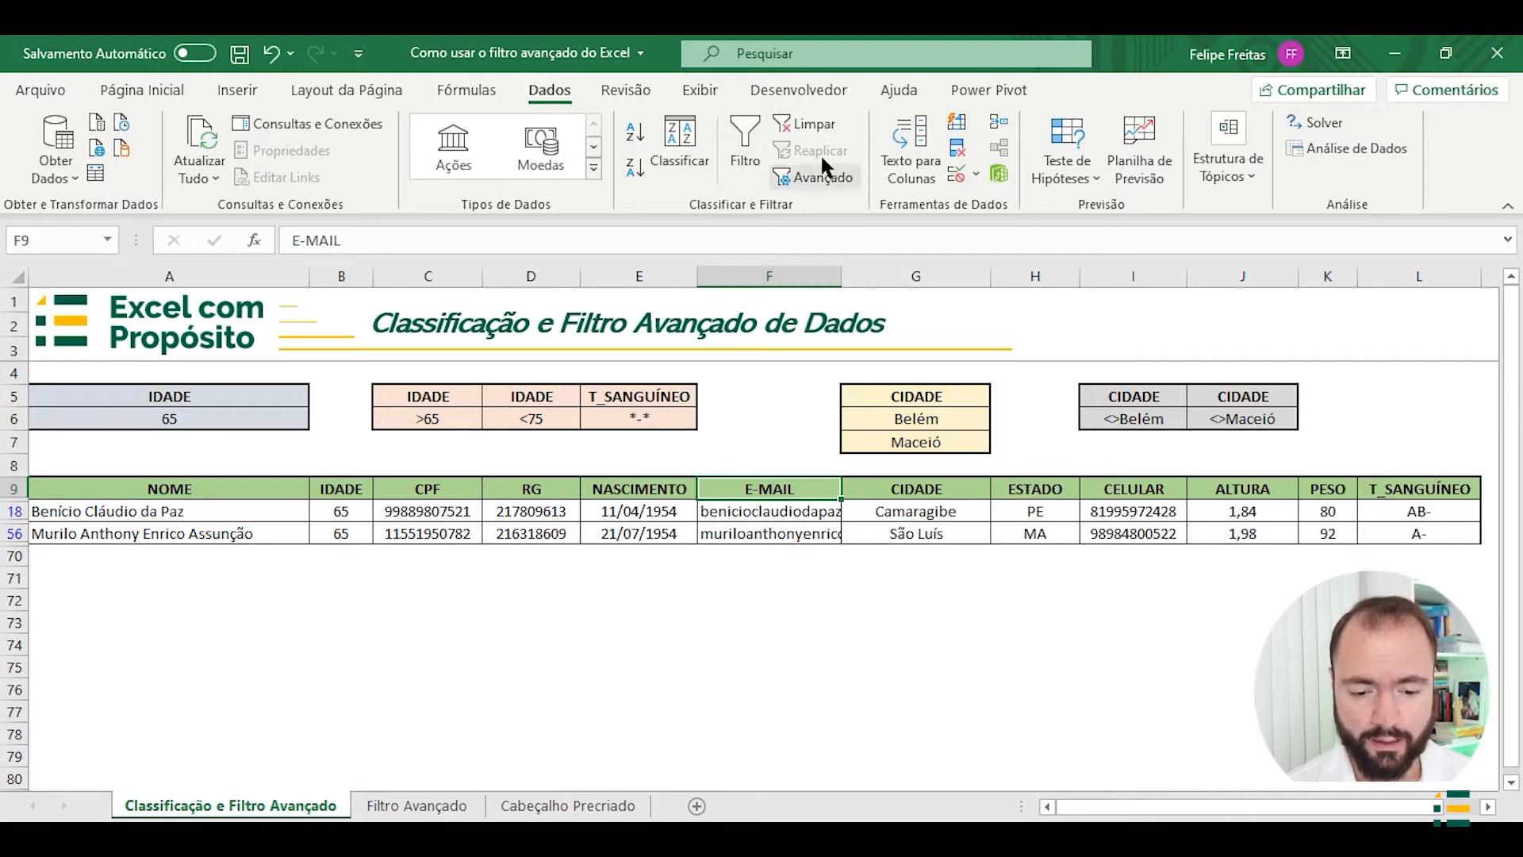
{"action": "left_click", "coordinate": [803, 127]}
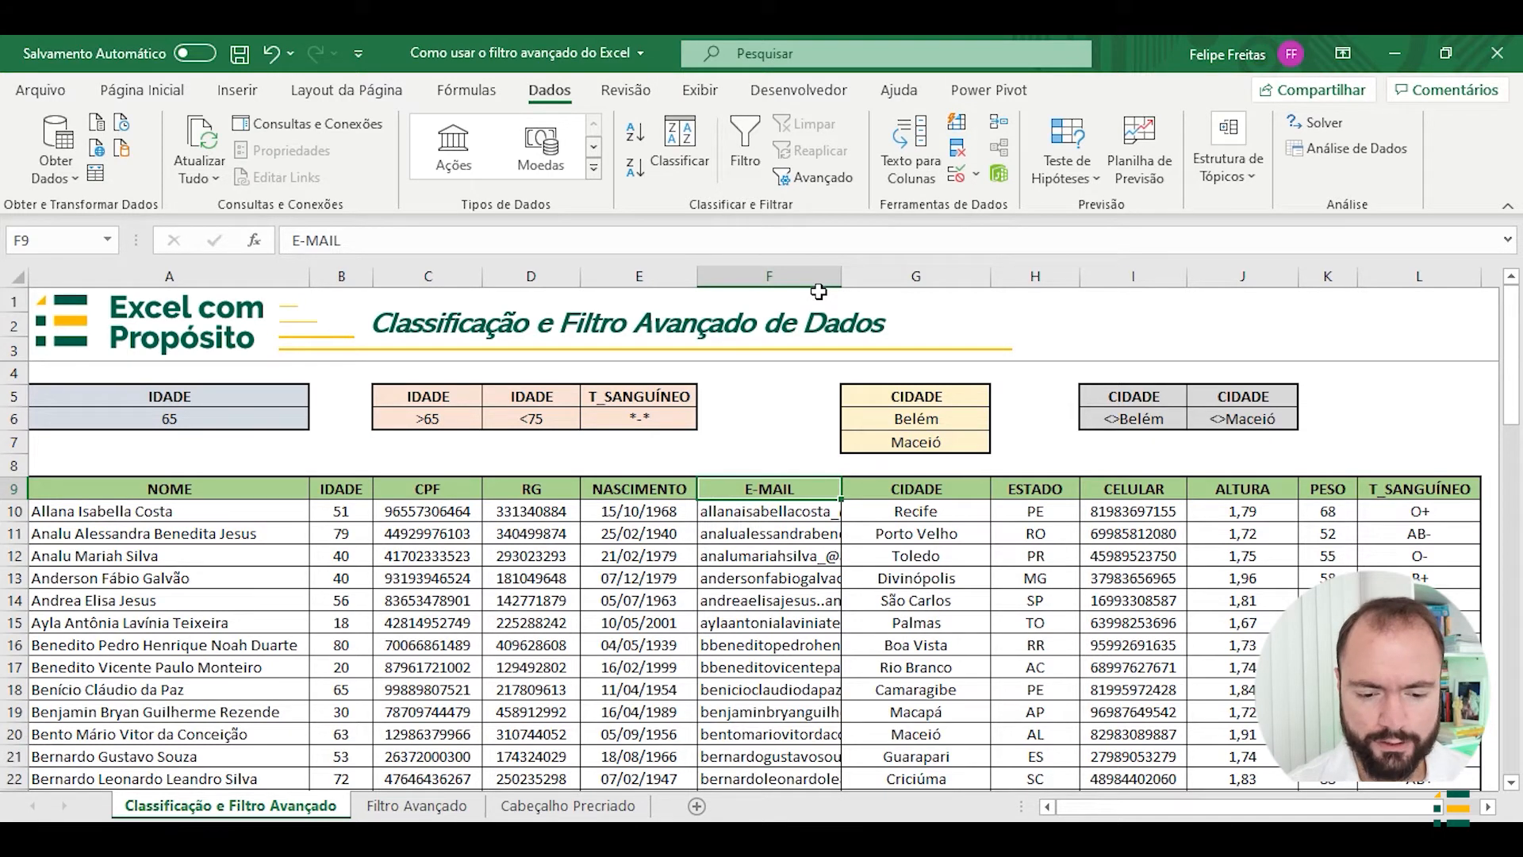
{"action": "left_click", "coordinate": [824, 177]}
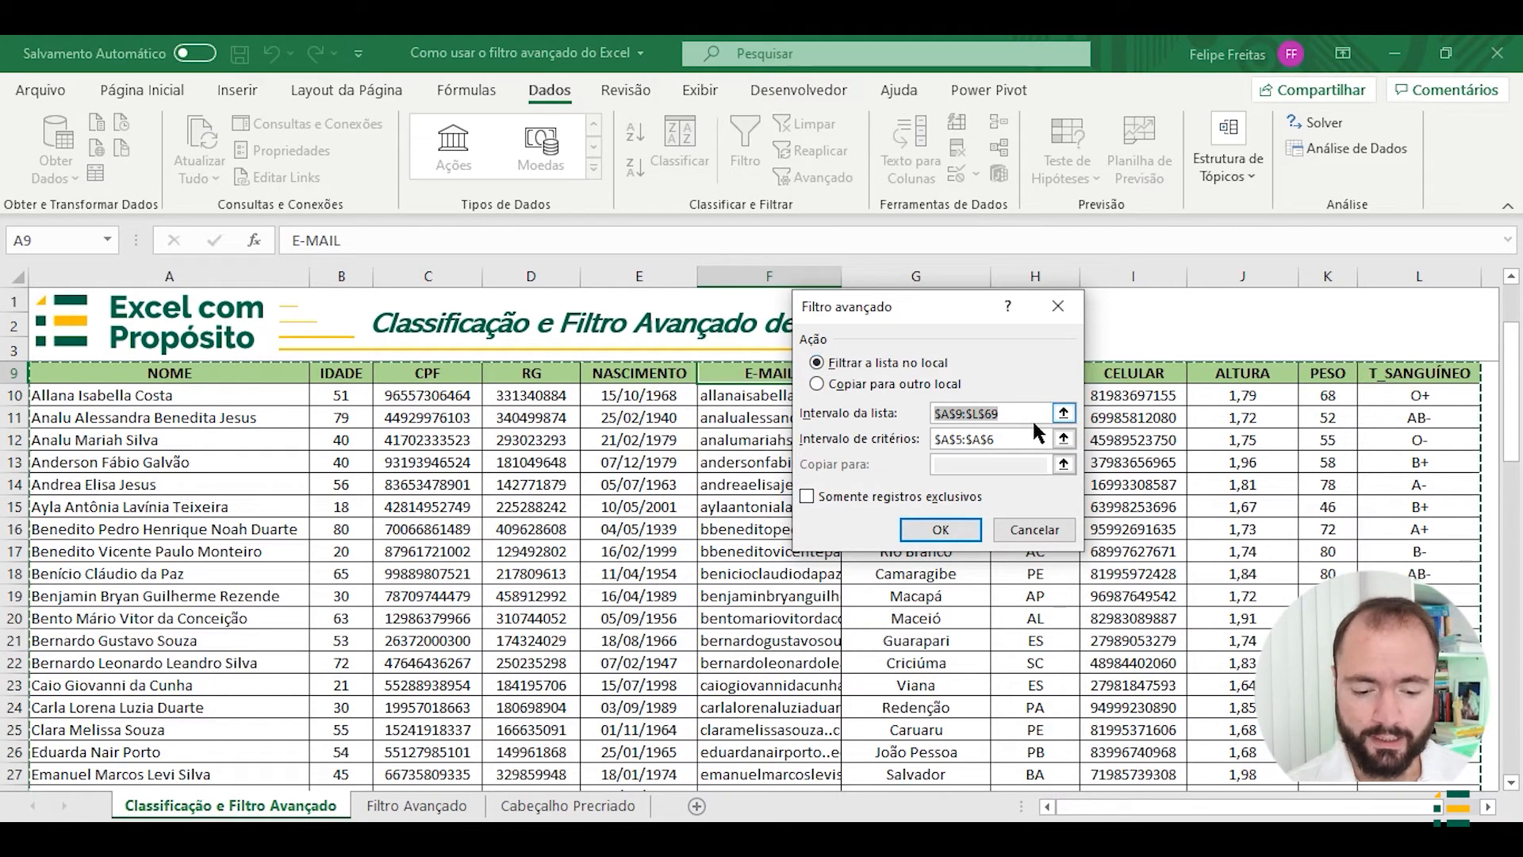
{"action": "left_click", "coordinate": [1062, 412]}
{"action": "left_click", "coordinate": [815, 375]}
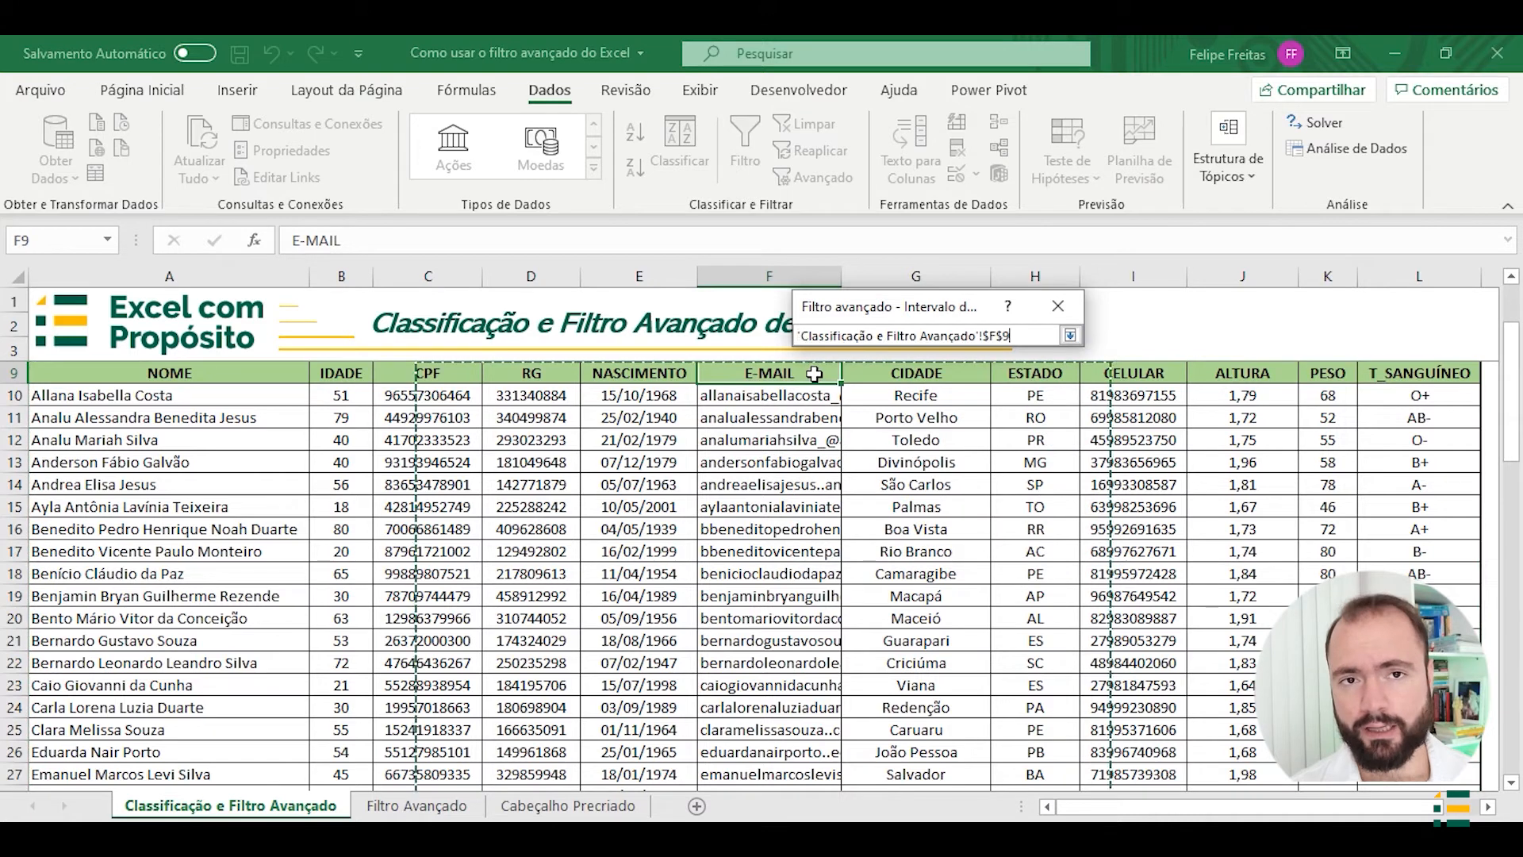
{"action": "key", "text": "ctrl+Left"}
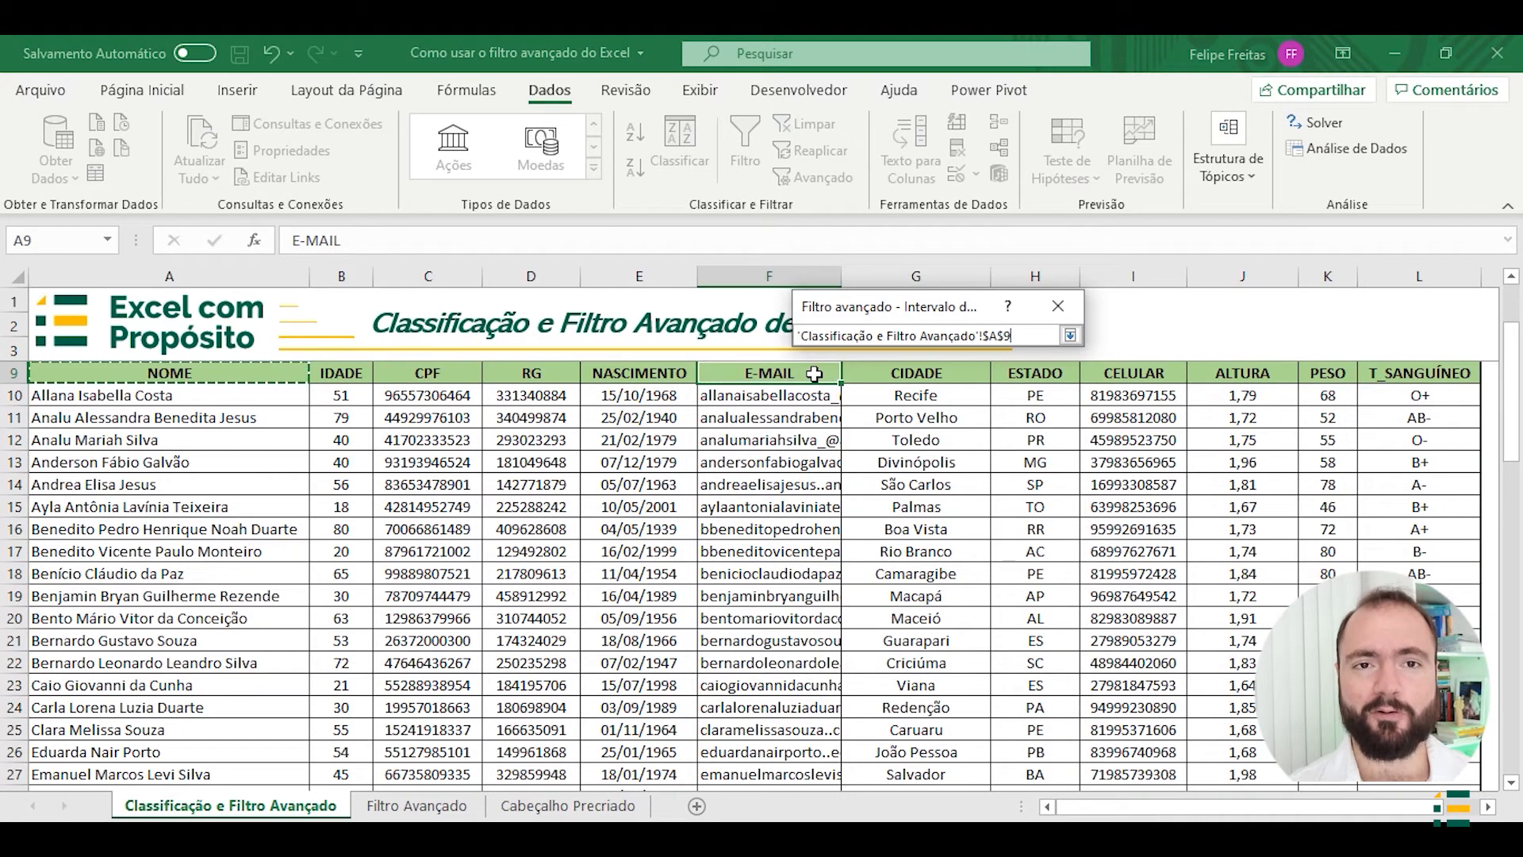
{"action": "key", "text": "ctrl+shift+Right"}
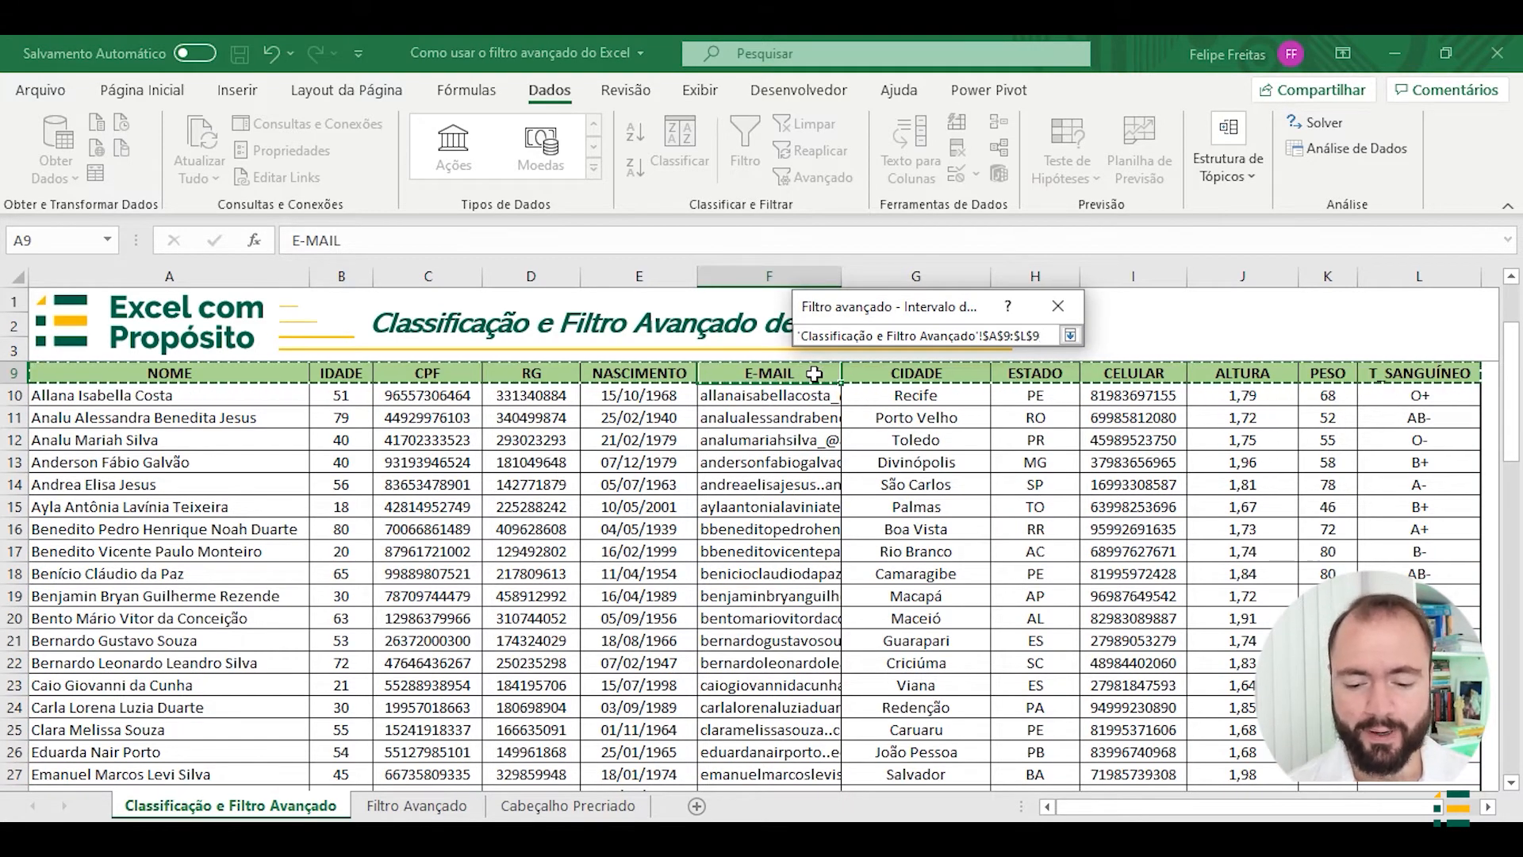
{"action": "key", "text": "ctrl+shift+Down"}
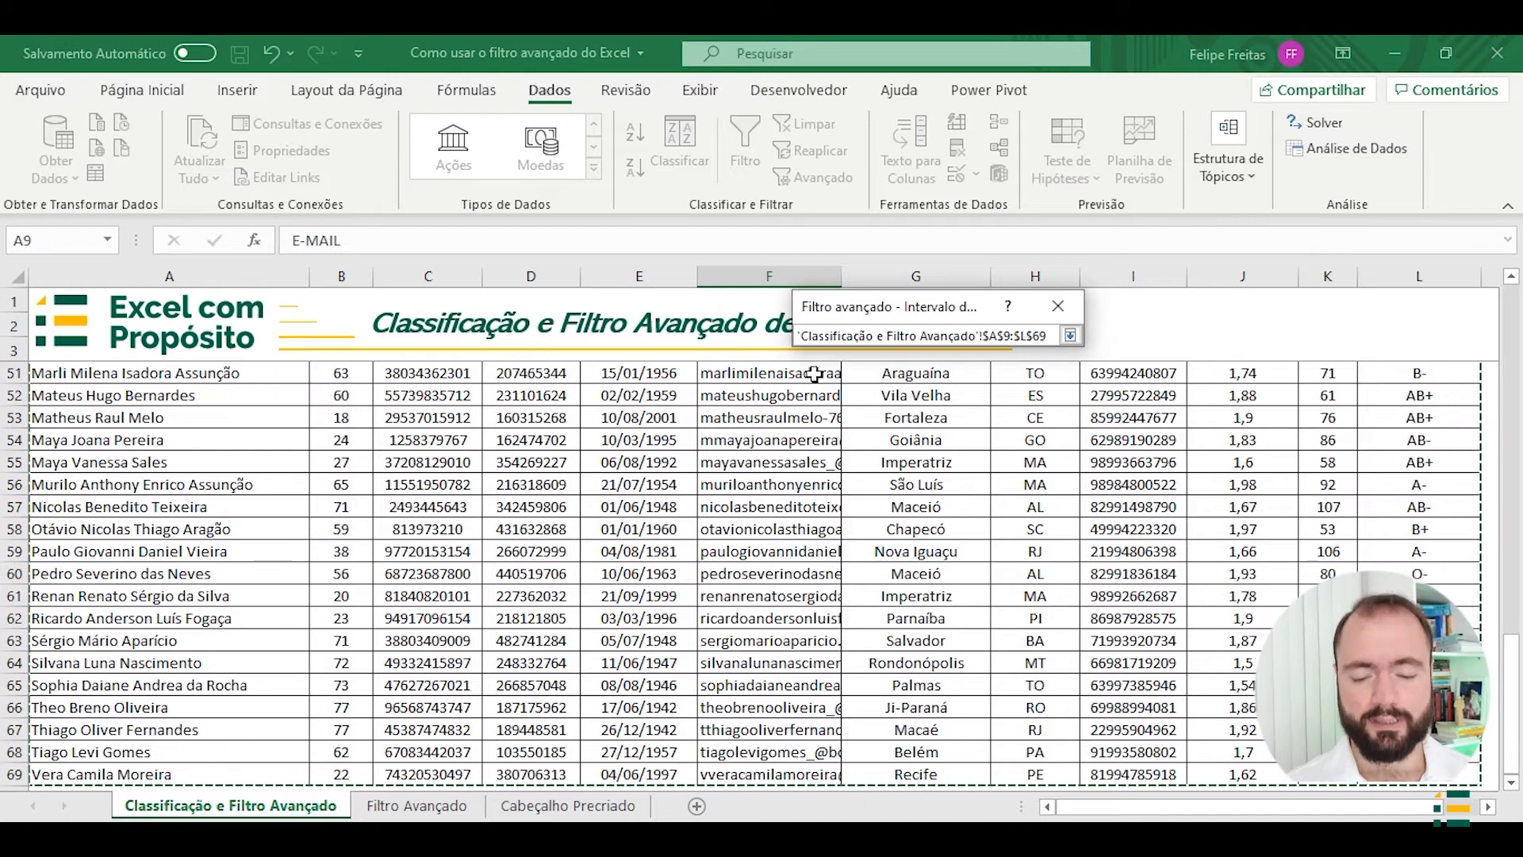
{"action": "key", "text": "Return"}
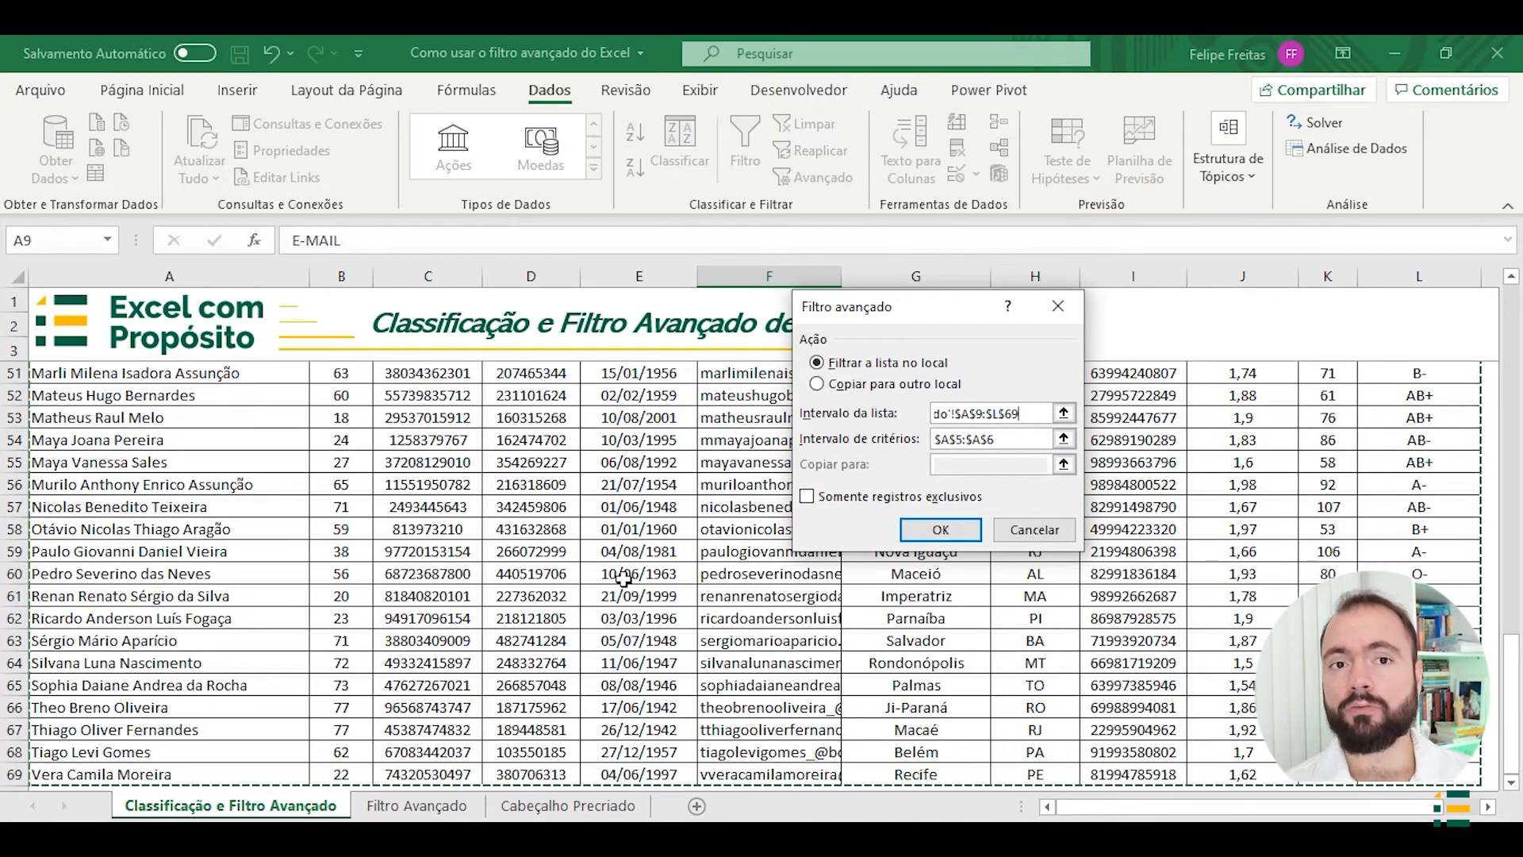
Set the criteria range to C5:E6 (IDADE >65, IDADE <75, T_SANGUÍNEO *-*) and apply the advanced filter
{"action": "scroll", "coordinate": [628, 583], "scroll_direction": "up", "scroll_amount": 15}
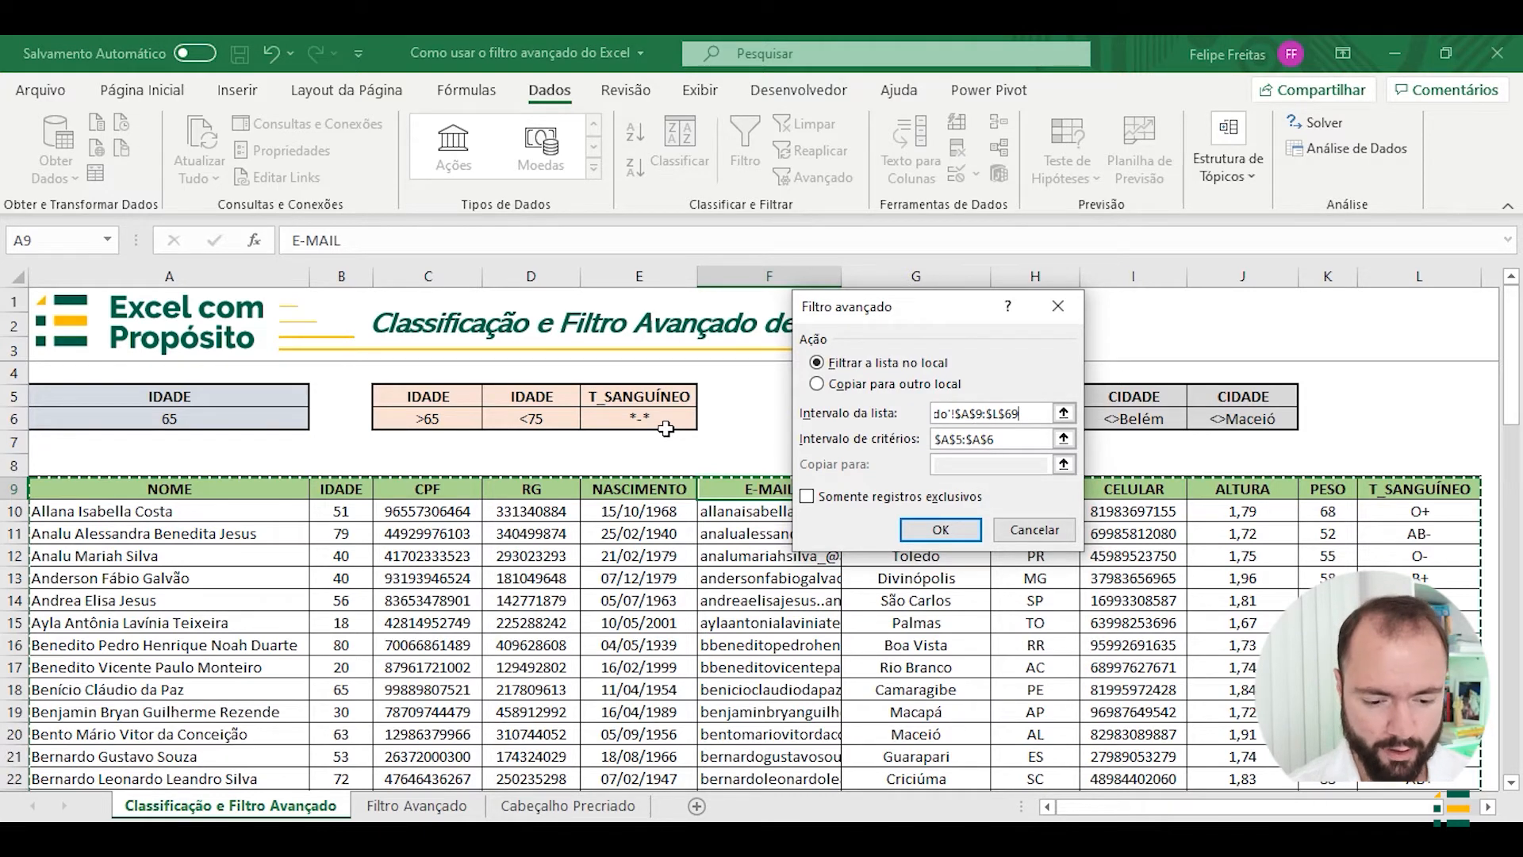
{"action": "left_click", "coordinate": [1063, 439]}
{"action": "left_click_drag", "start_coordinate": [432, 396], "coordinate": [700, 429]}
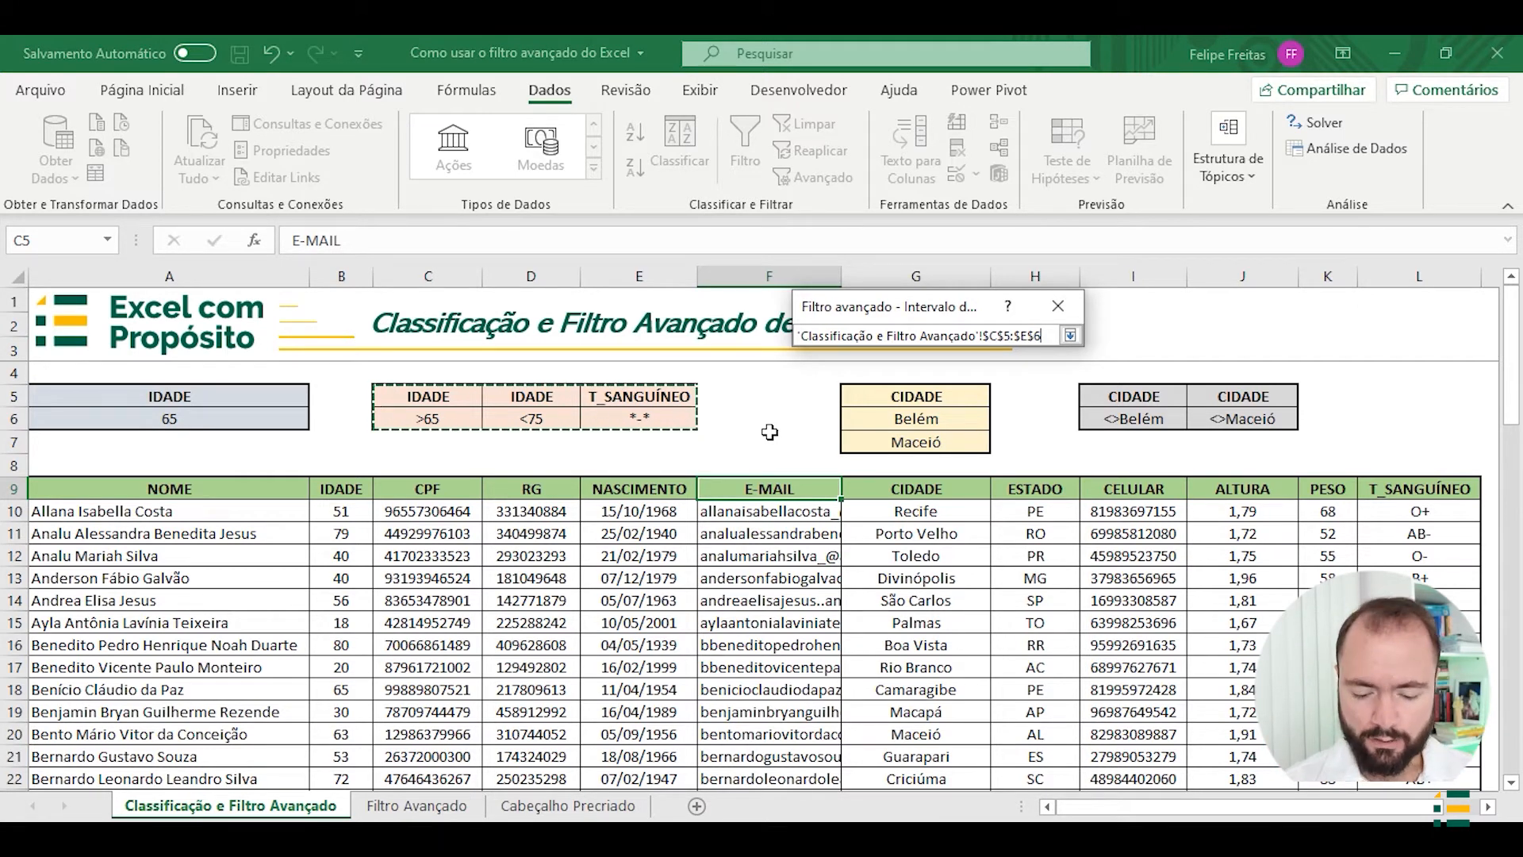
{"action": "key", "text": "Return"}
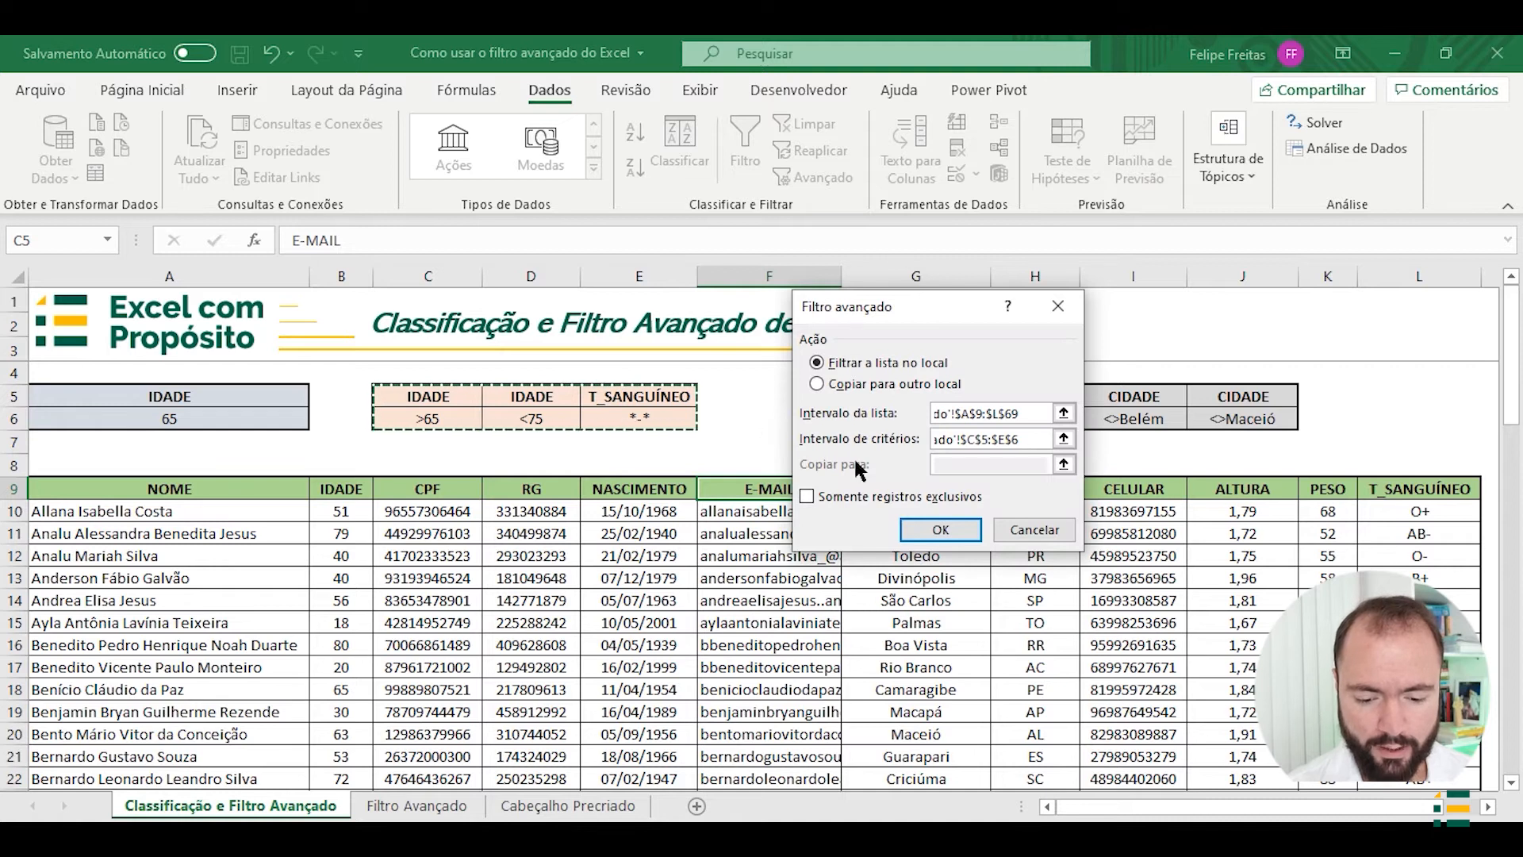
{"action": "left_click", "coordinate": [926, 525]}
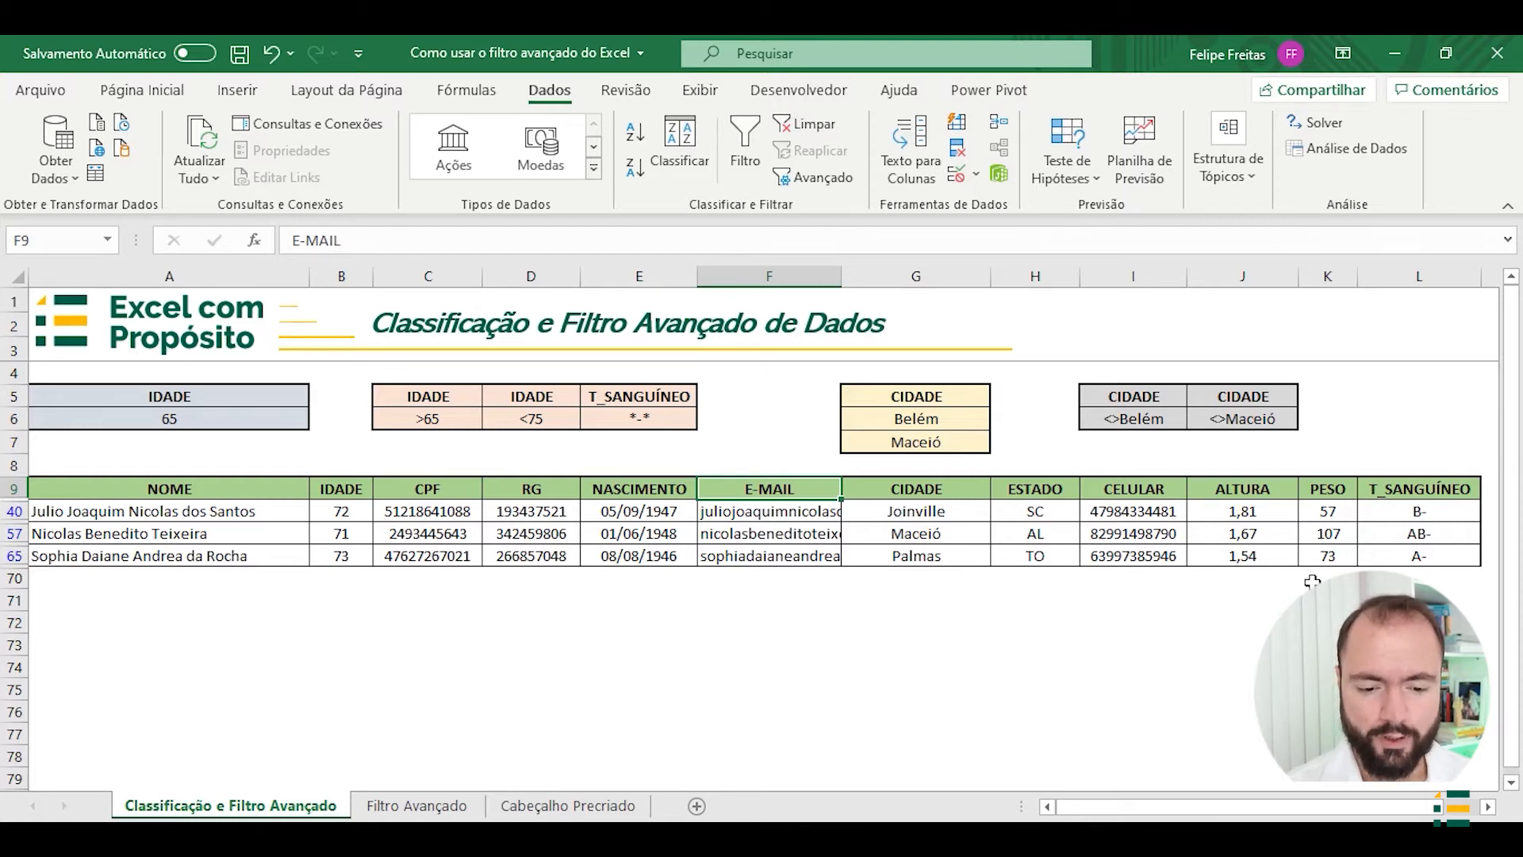
Clear the age and blood type filter and start another advanced filter with A9:L69 as the list range
{"action": "left_click", "coordinate": [824, 127]}
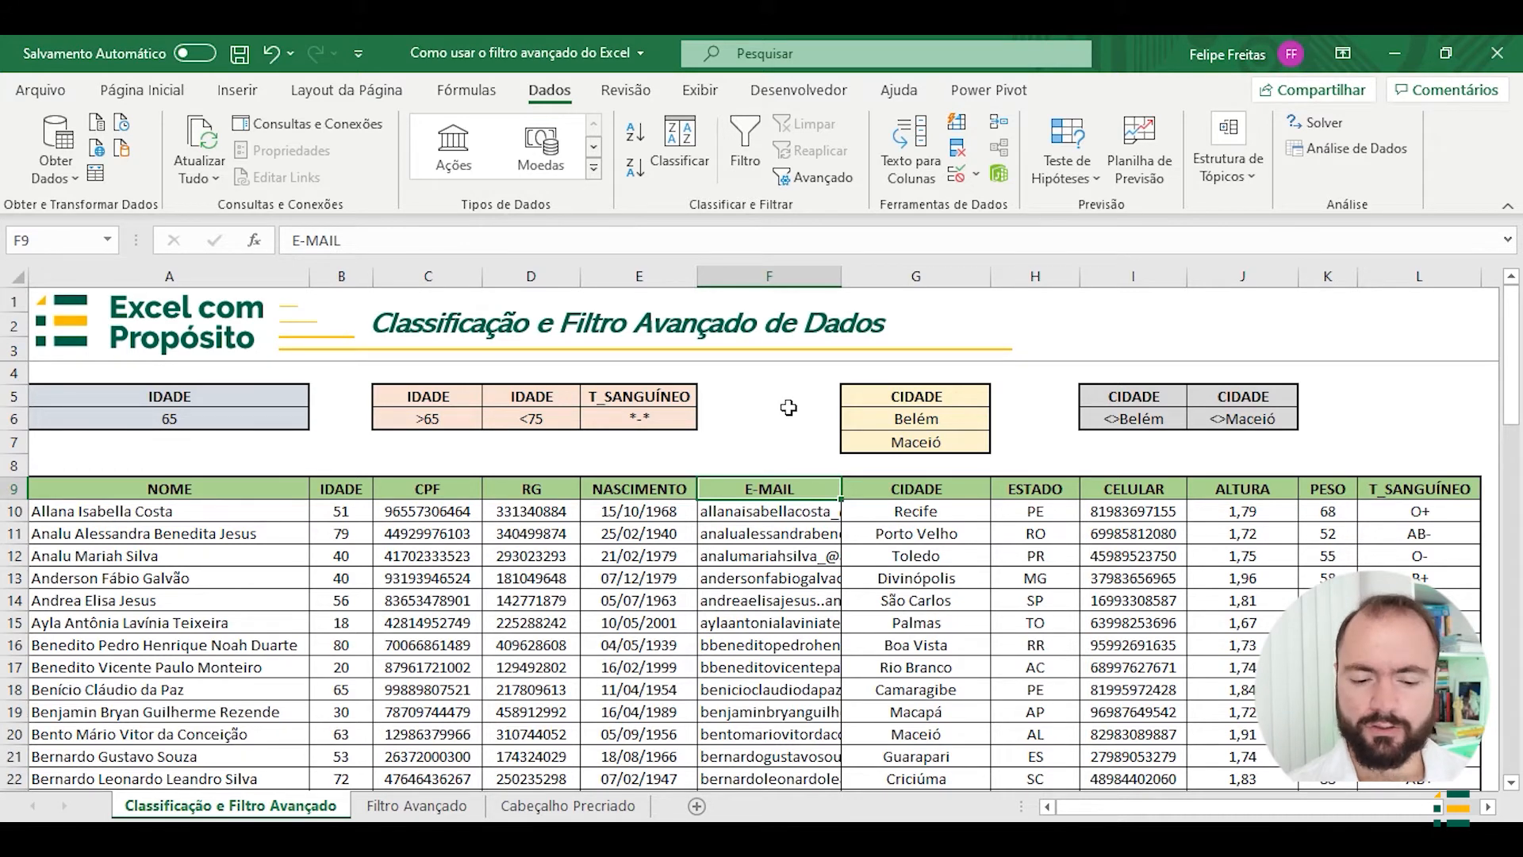
{"action": "left_click", "coordinate": [836, 175]}
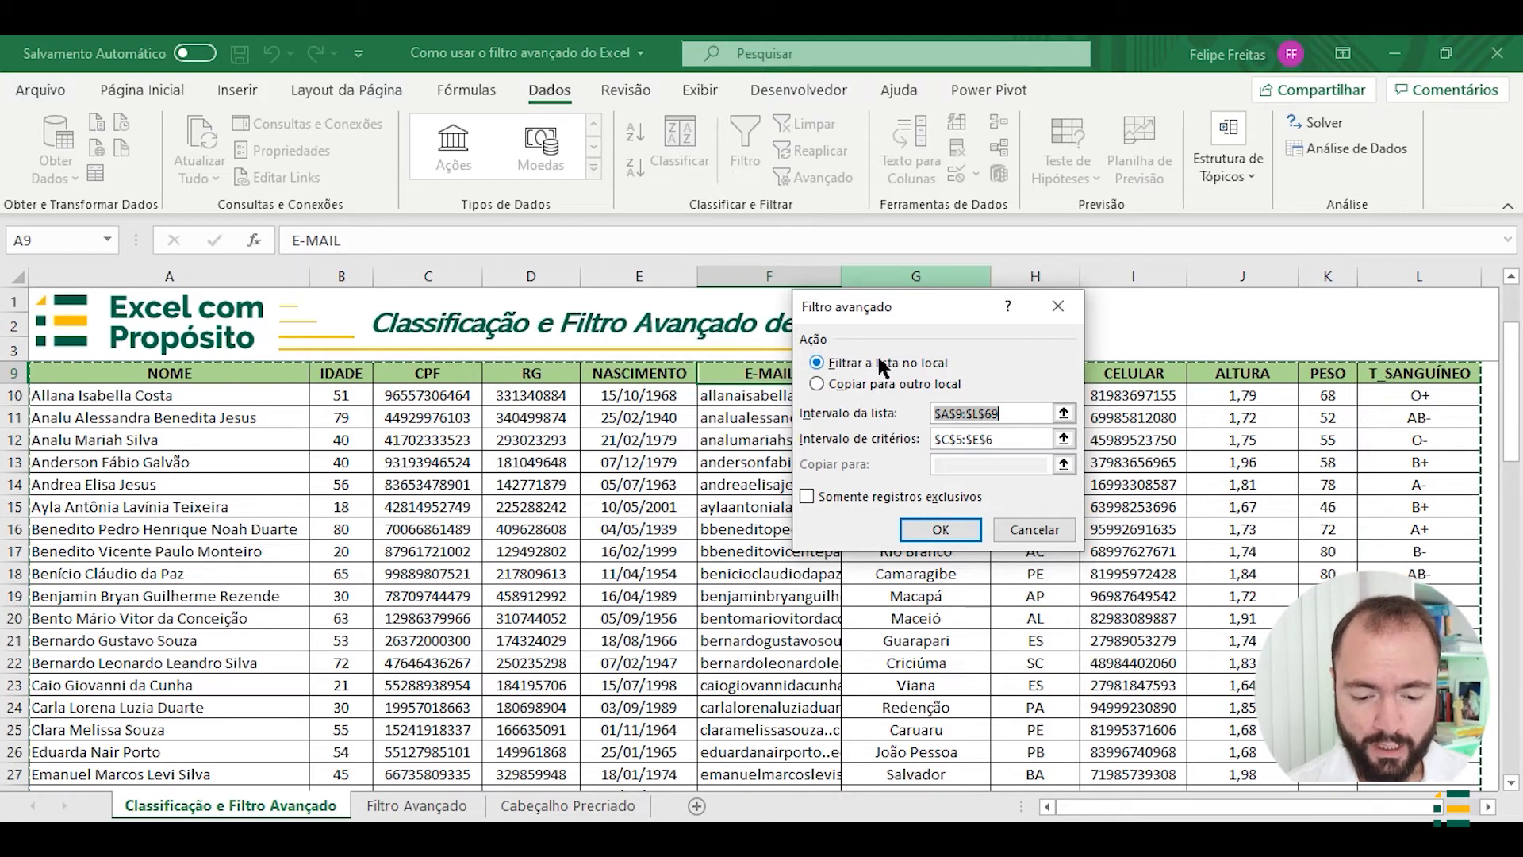
{"action": "left_click", "coordinate": [1064, 414]}
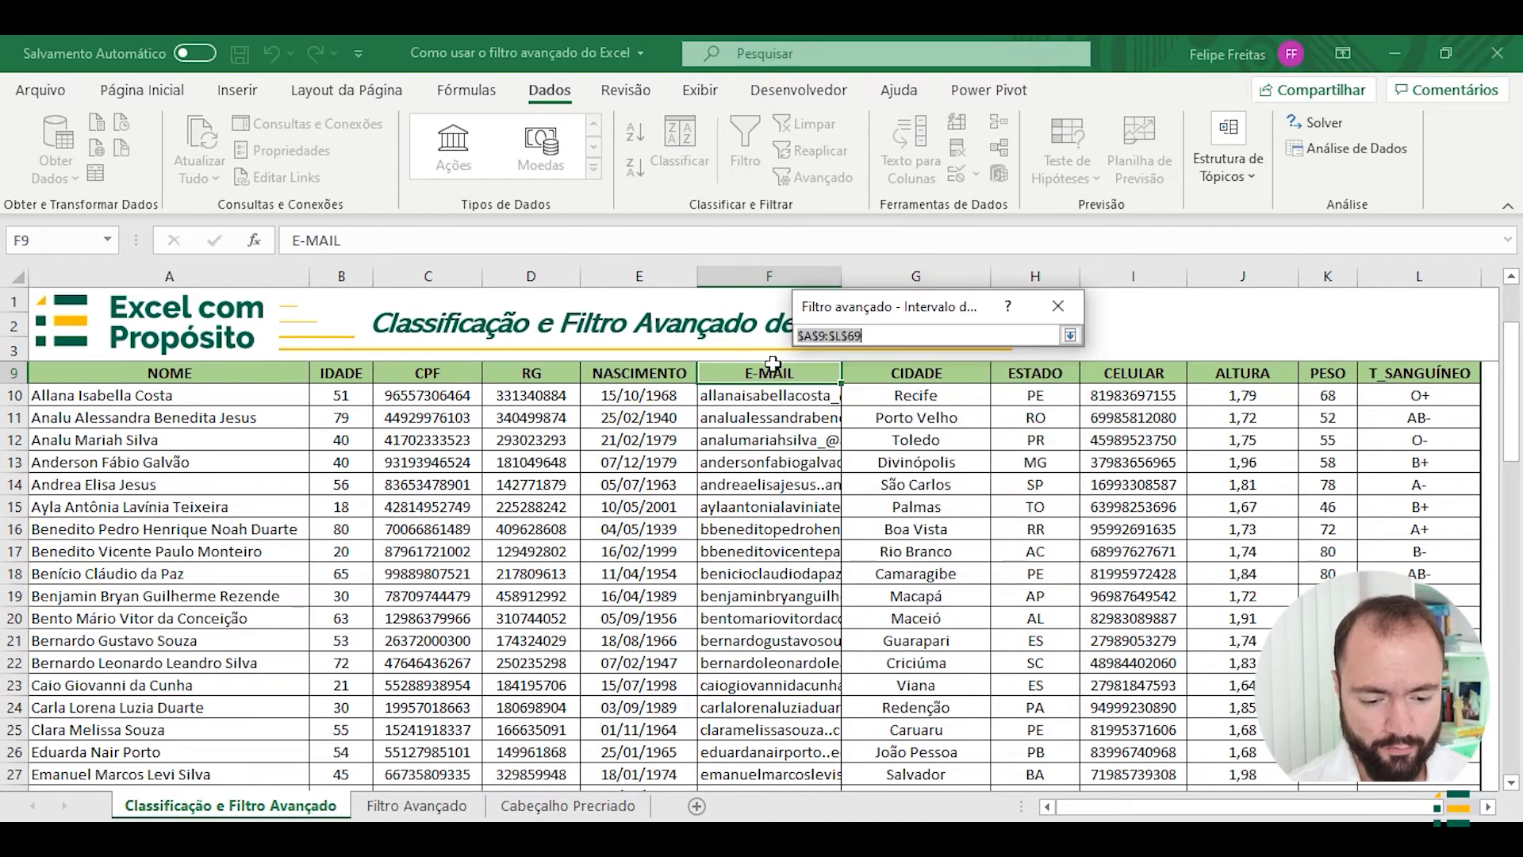
{"action": "left_click", "coordinate": [667, 373]}
{"action": "key", "text": "ctrl+Left"}
{"action": "key", "text": "ctrl+shift+Right"}
{"action": "key", "text": "ctrl+shift+Down"}
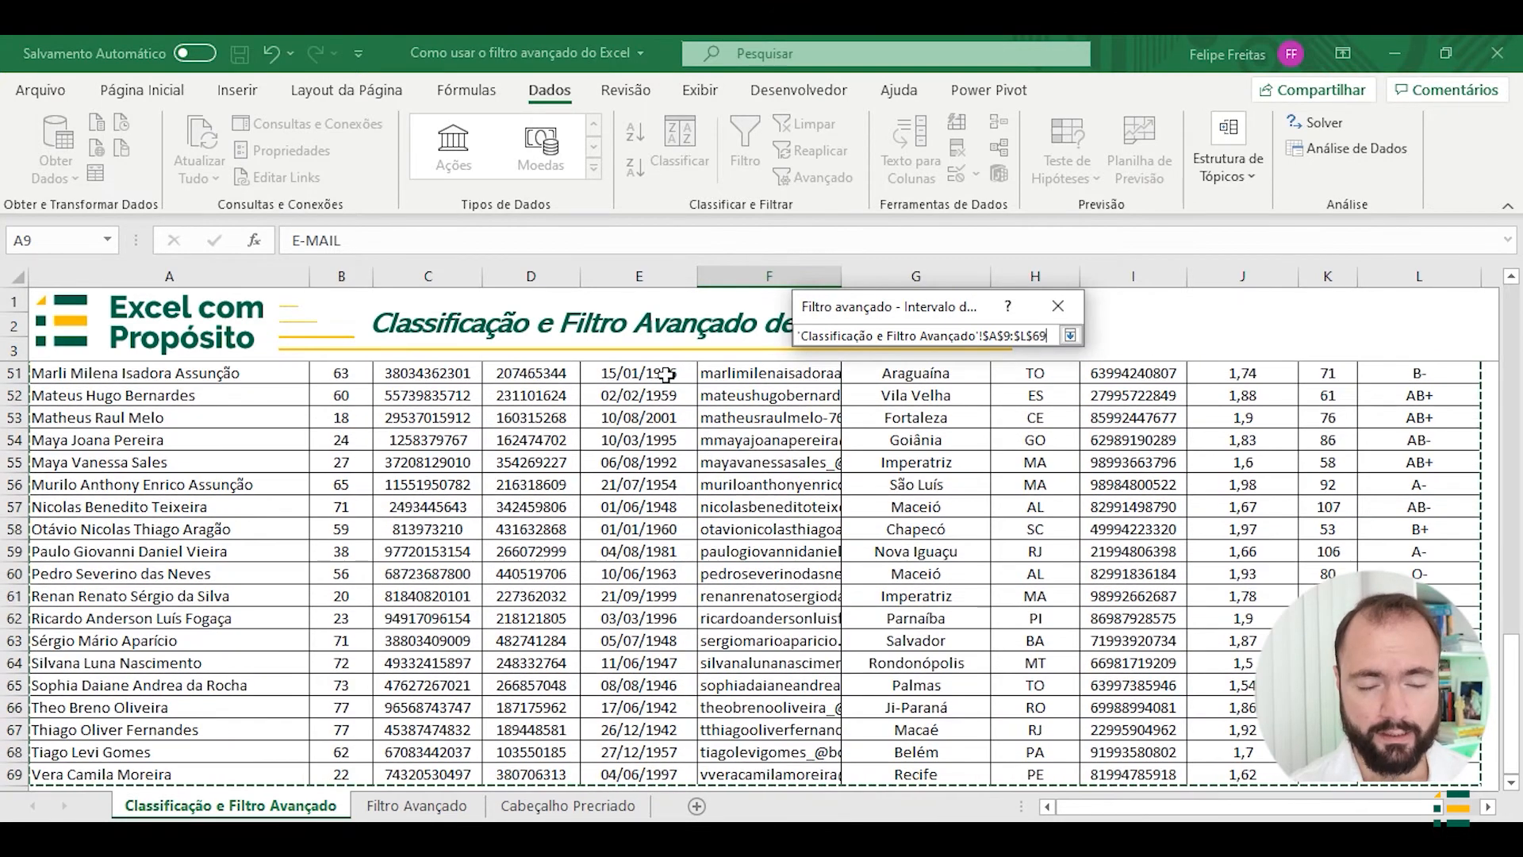
{"action": "key", "text": "Return"}
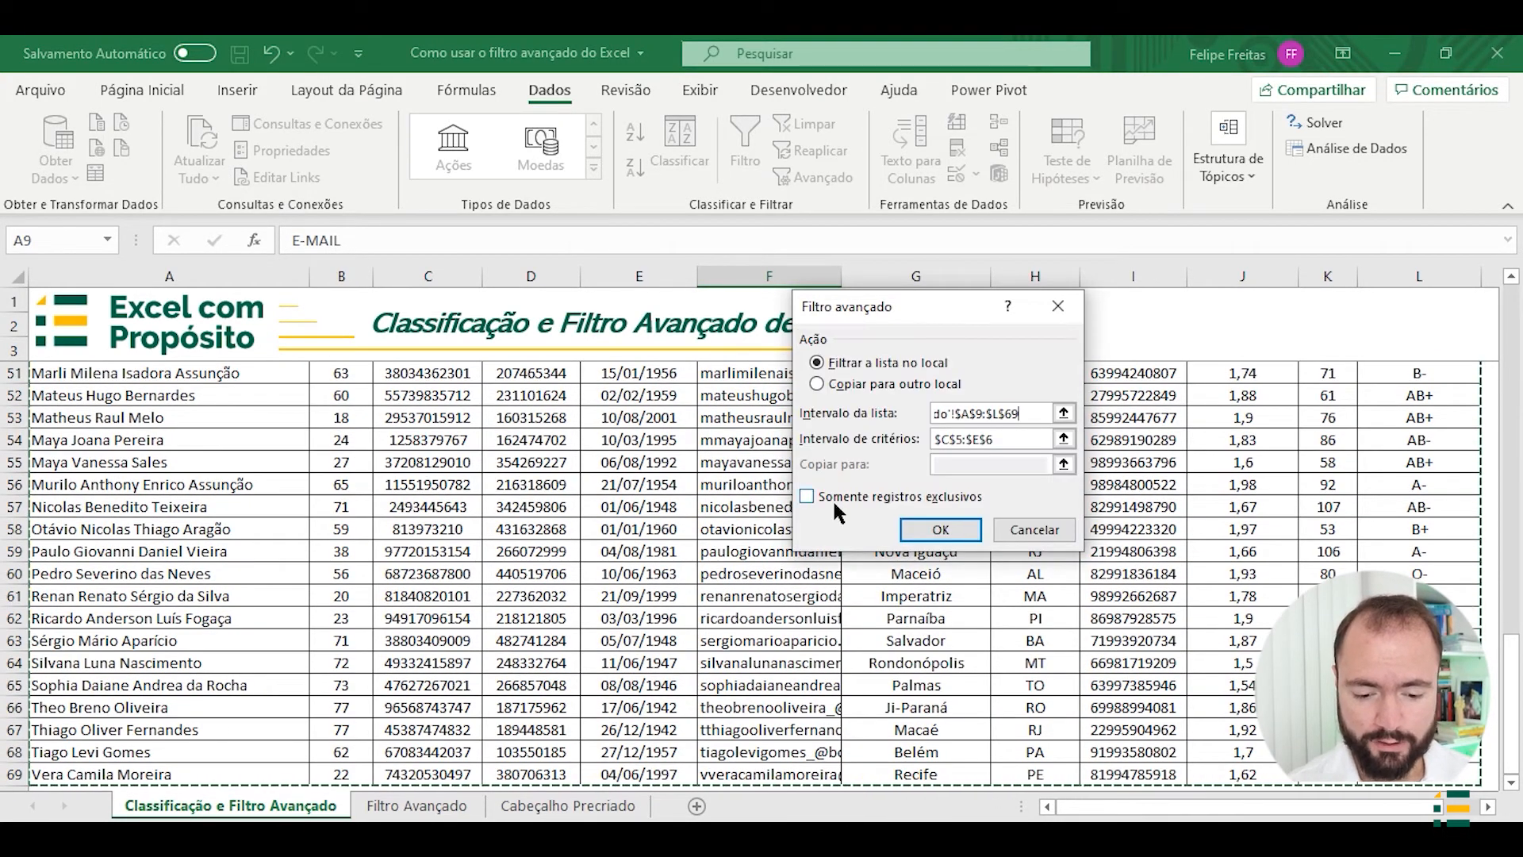
Set the criteria range to G5:G7 (CIDADE Belém or Maceió) and apply the advanced filter
{"action": "scroll", "coordinate": [651, 475], "scroll_direction": "up", "scroll_amount": 20}
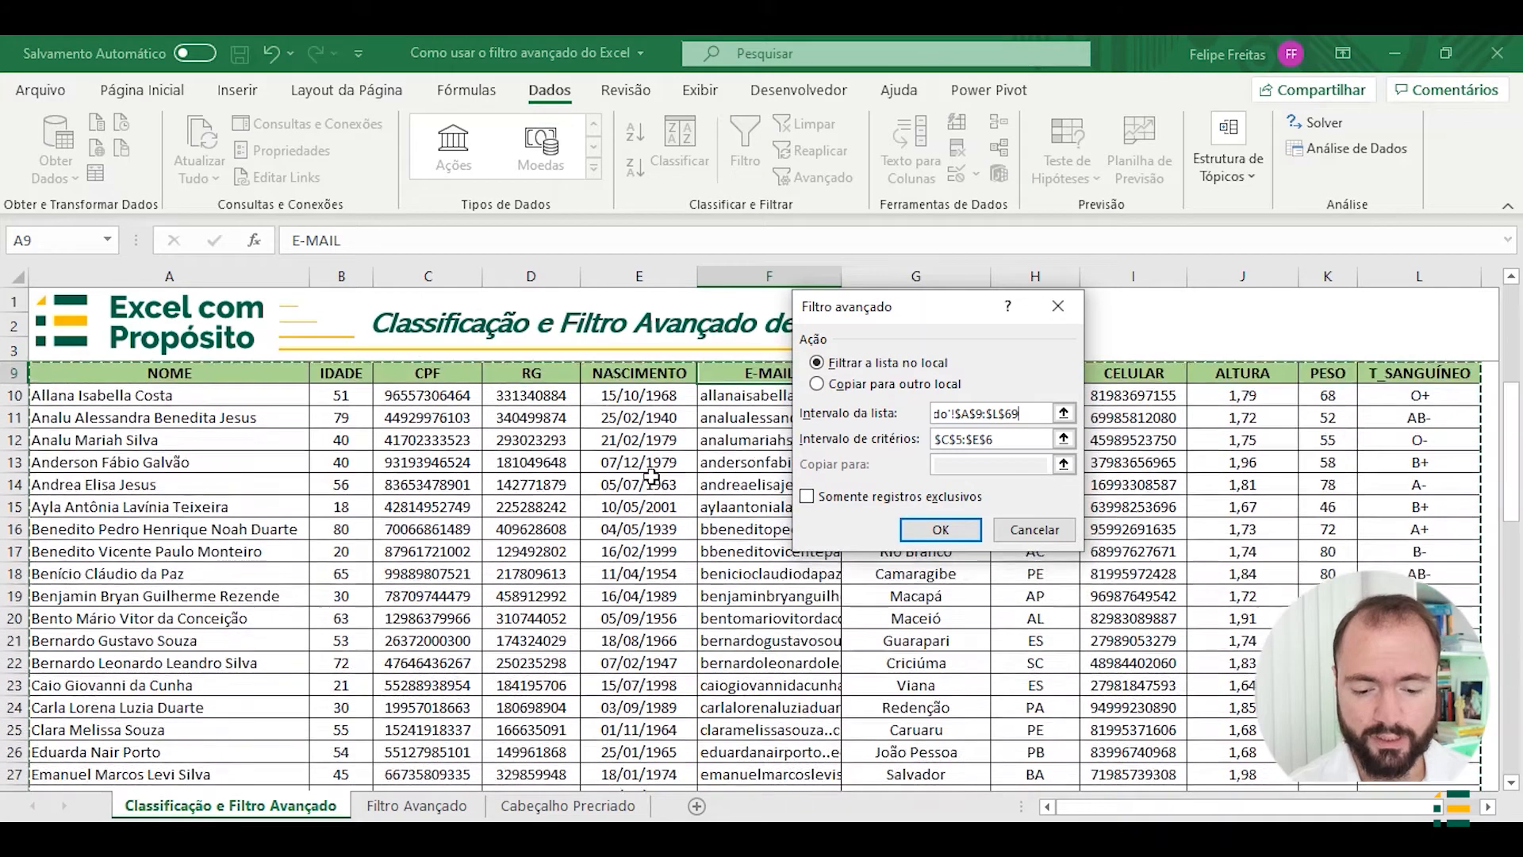
{"action": "left_click", "coordinate": [1063, 438]}
{"action": "left_click_drag", "start_coordinate": [958, 394], "coordinate": [982, 441]}
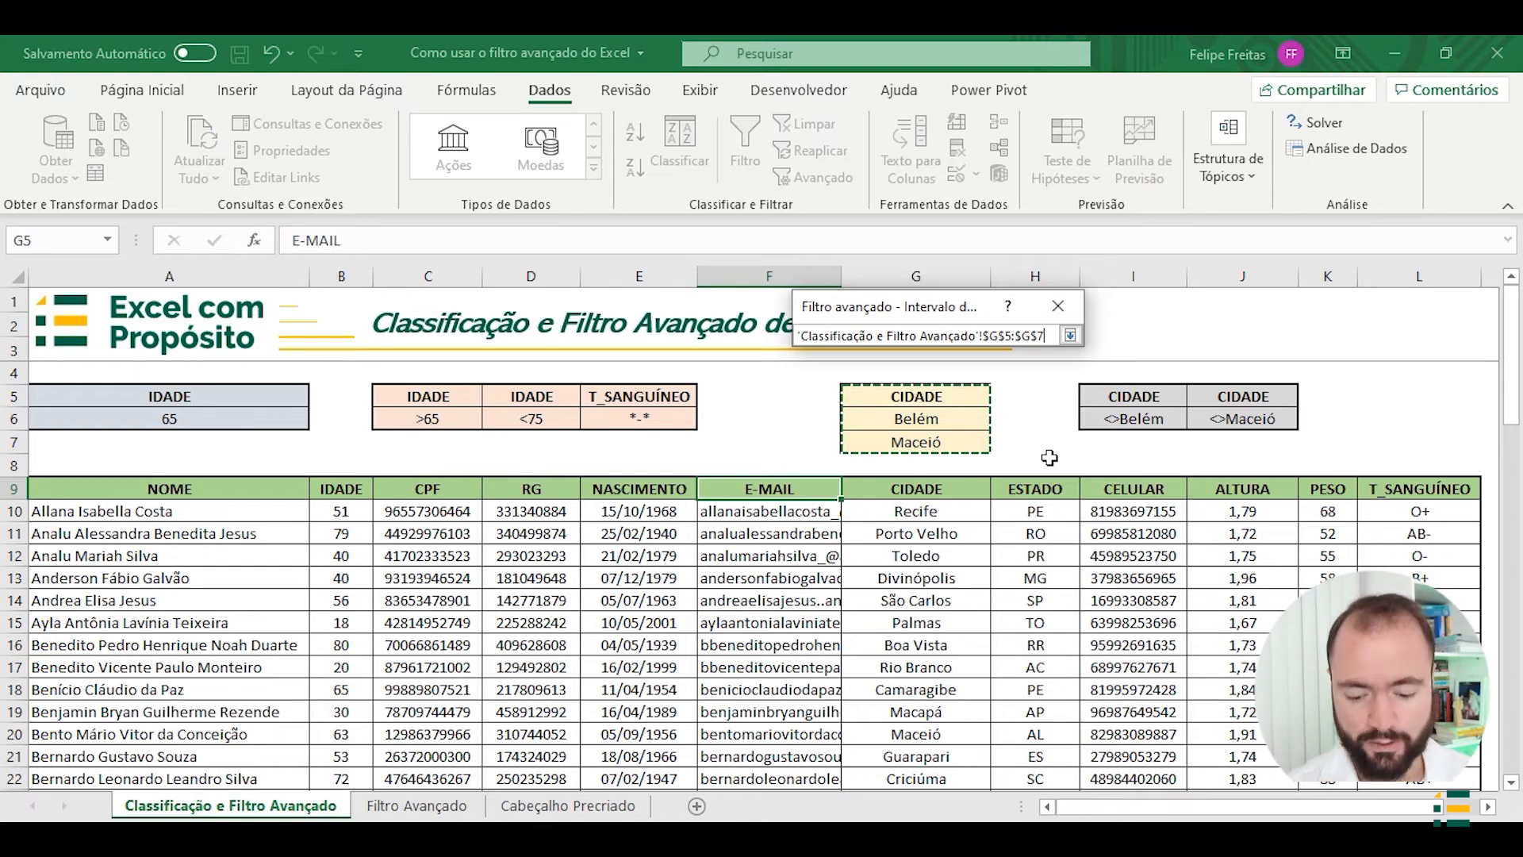
{"action": "key", "text": "Return"}
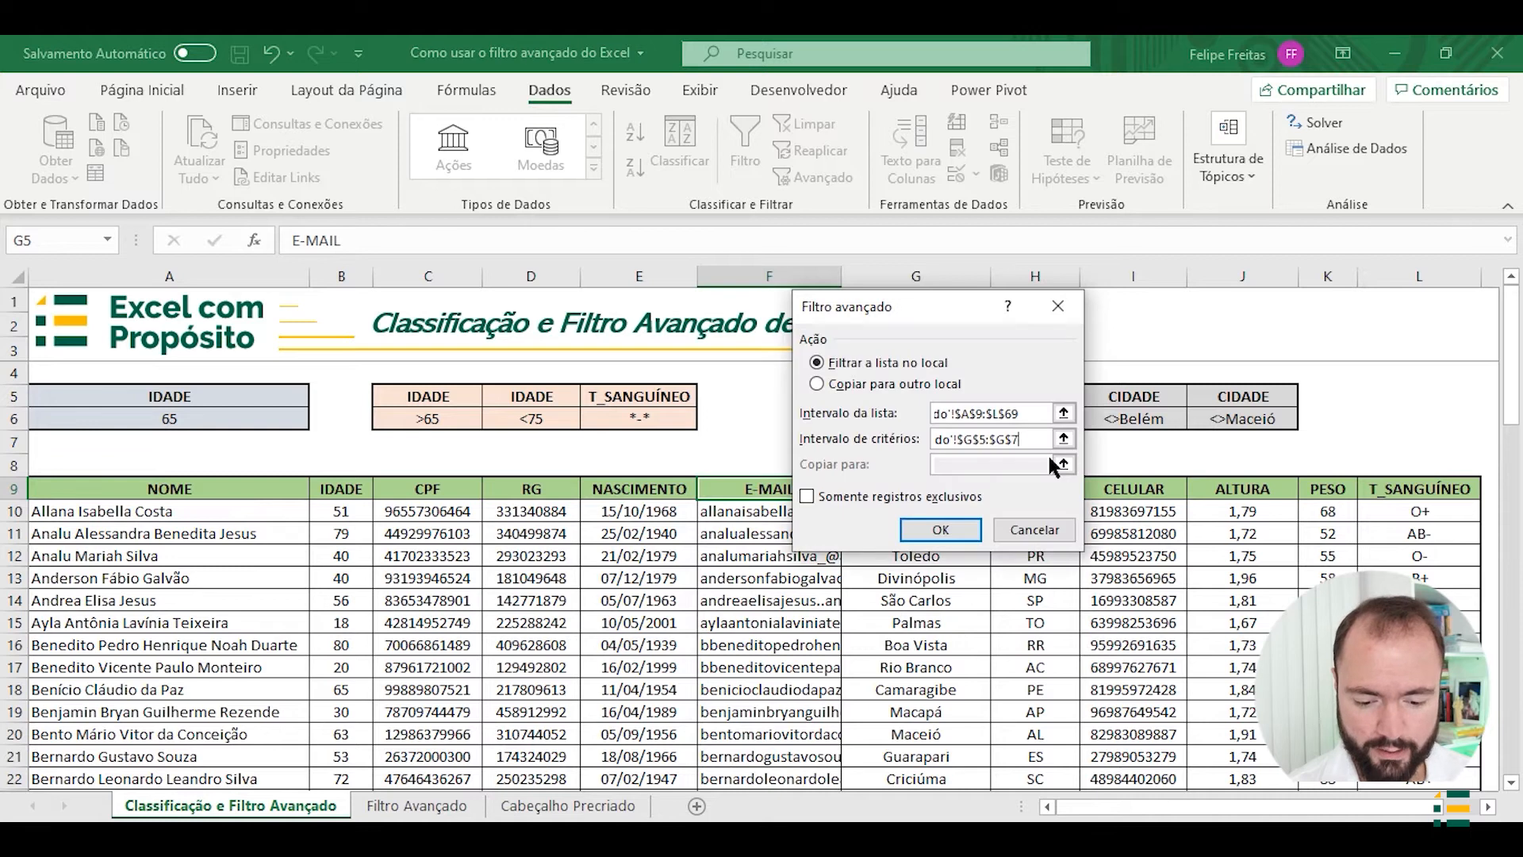
{"action": "left_click", "coordinate": [966, 526]}
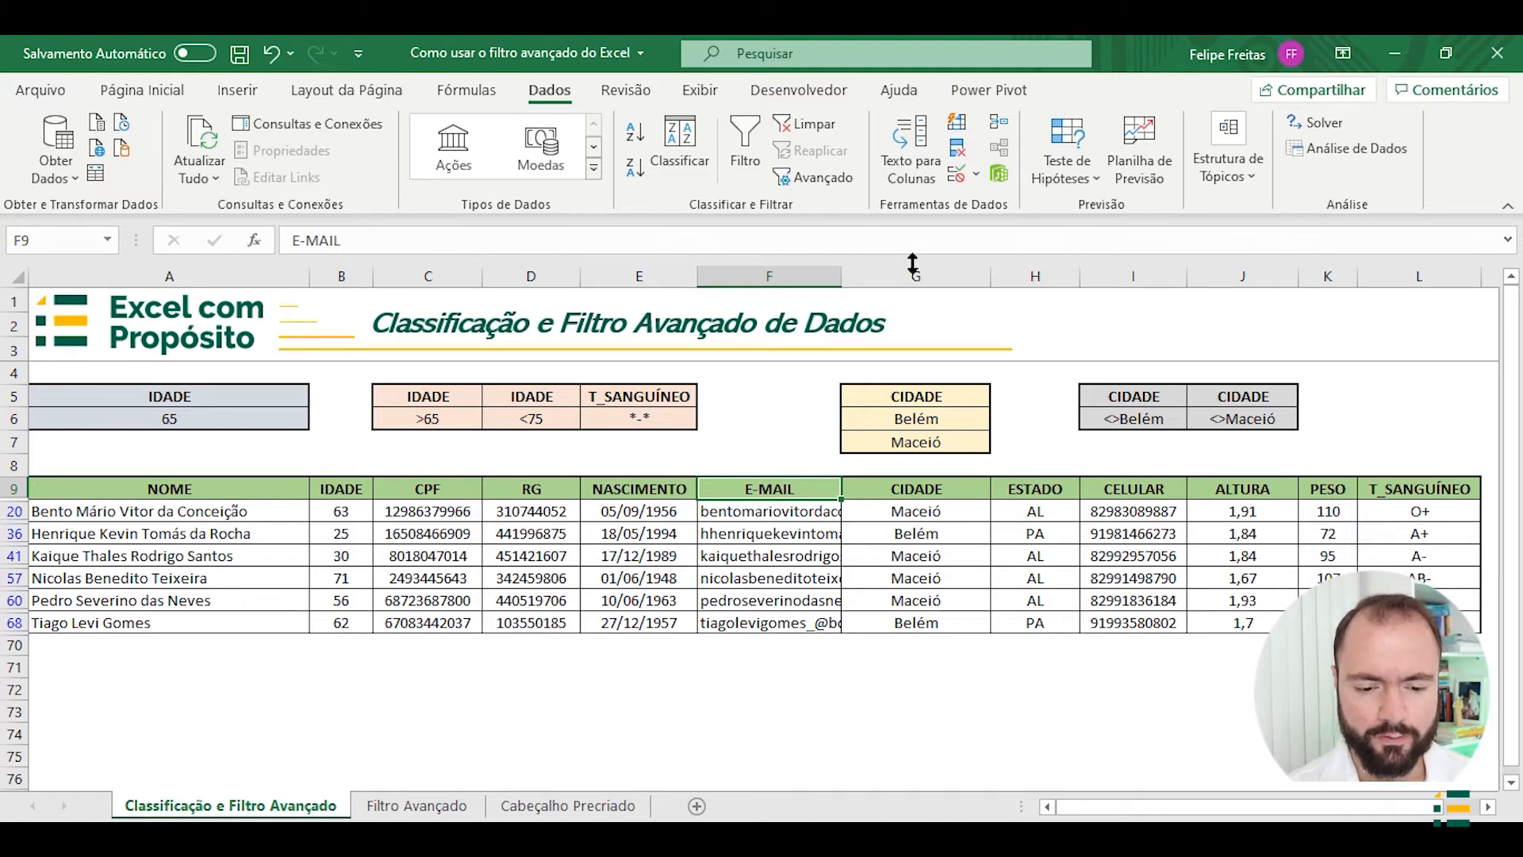
Clear the Belém and Maceió city filter from the list
{"action": "left_click", "coordinate": [808, 124]}
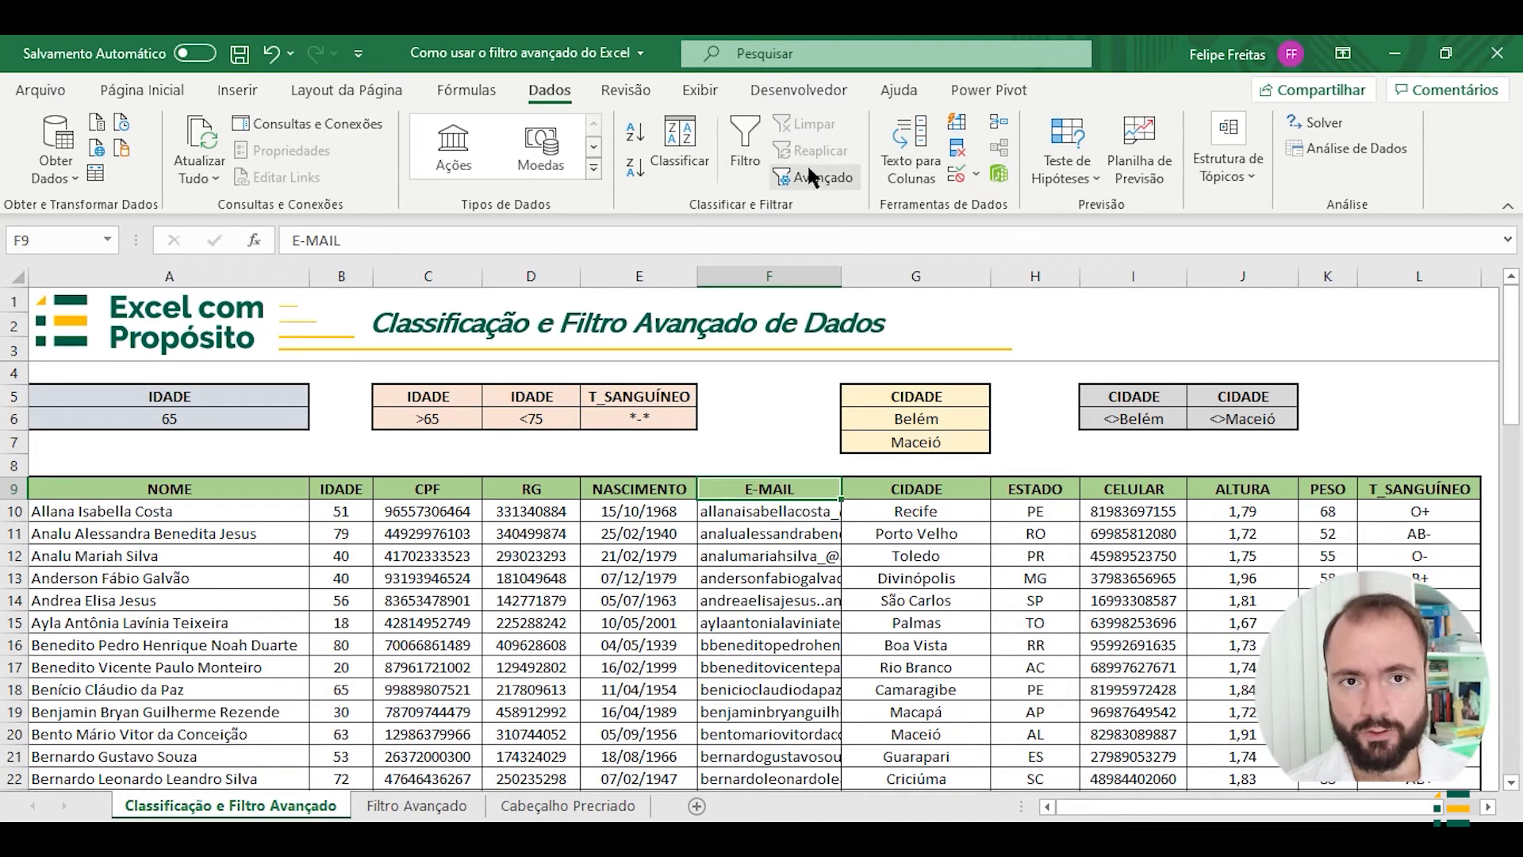
Filter the list in place with the advanced filter, setting the criteria range to I5:J6 (CIDADE <>Belém and <>Maceió)
{"action": "left_click", "coordinate": [808, 170]}
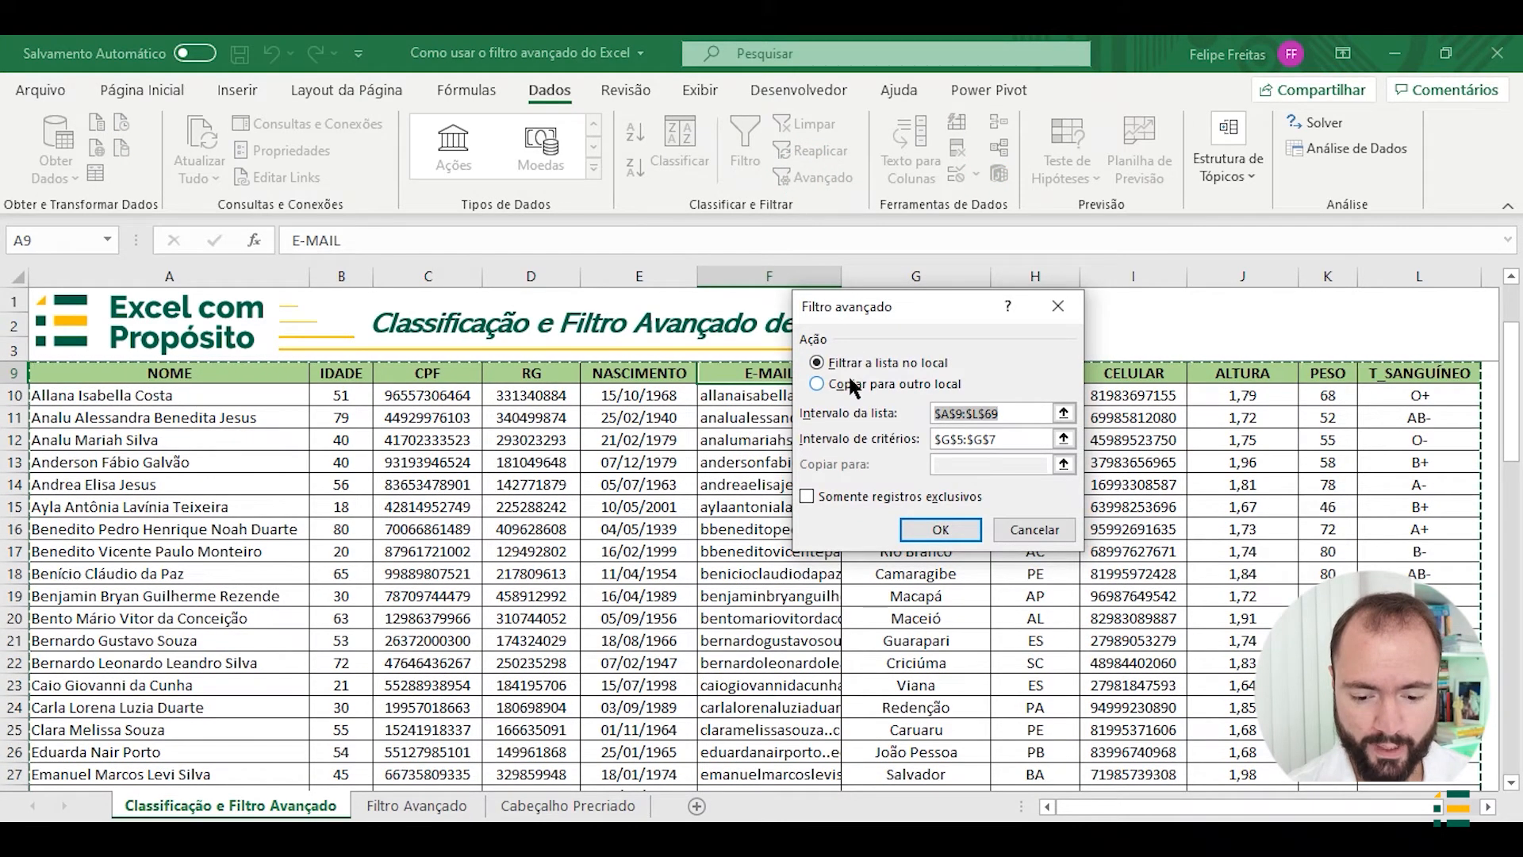
{"action": "left_click", "coordinate": [1064, 441]}
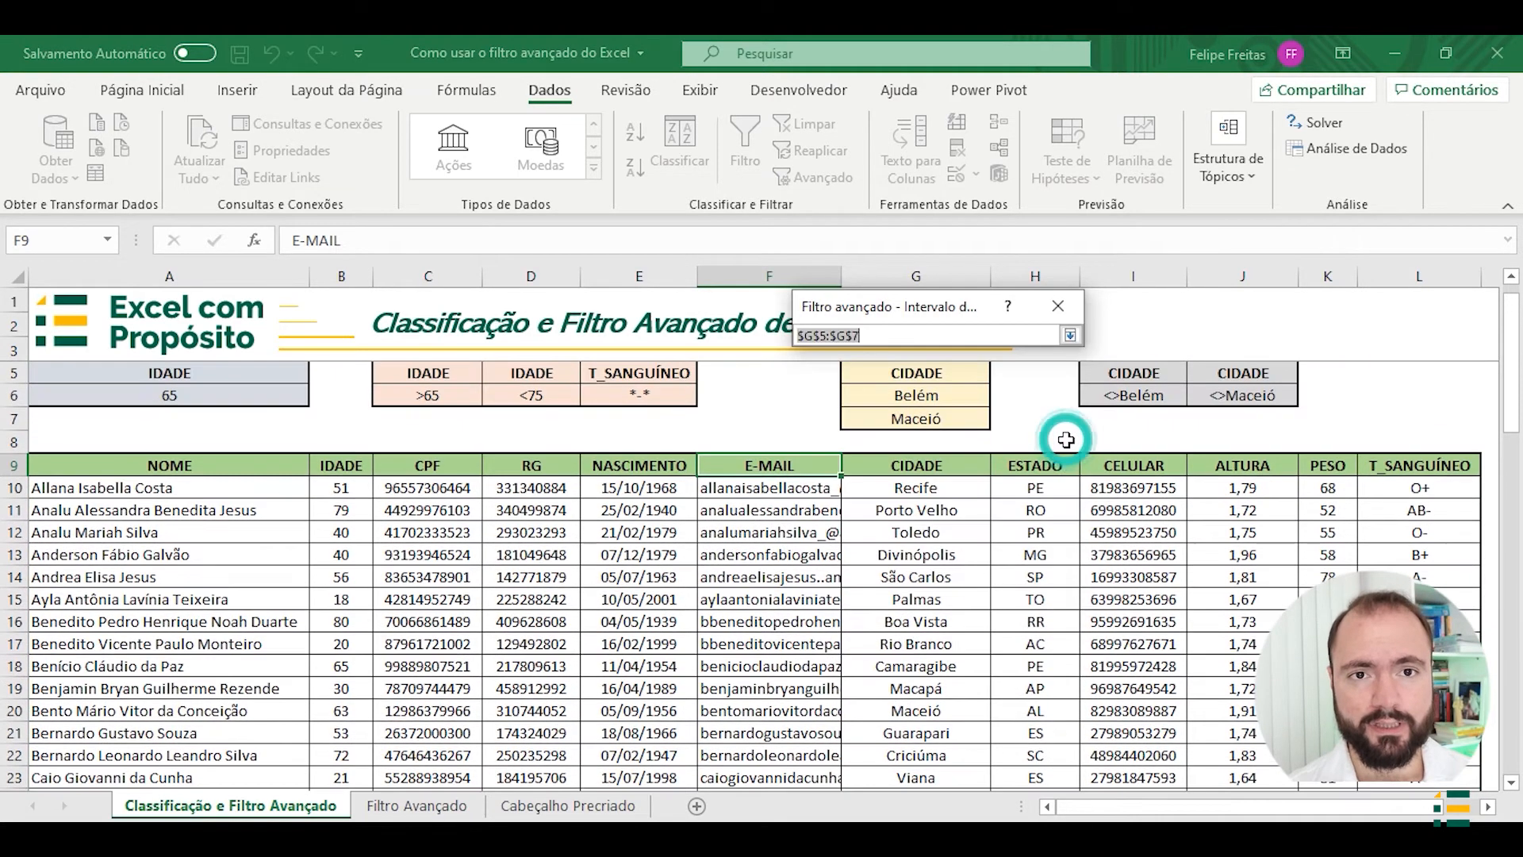
{"action": "scroll", "coordinate": [1094, 488], "scroll_direction": "down", "scroll_amount": 1}
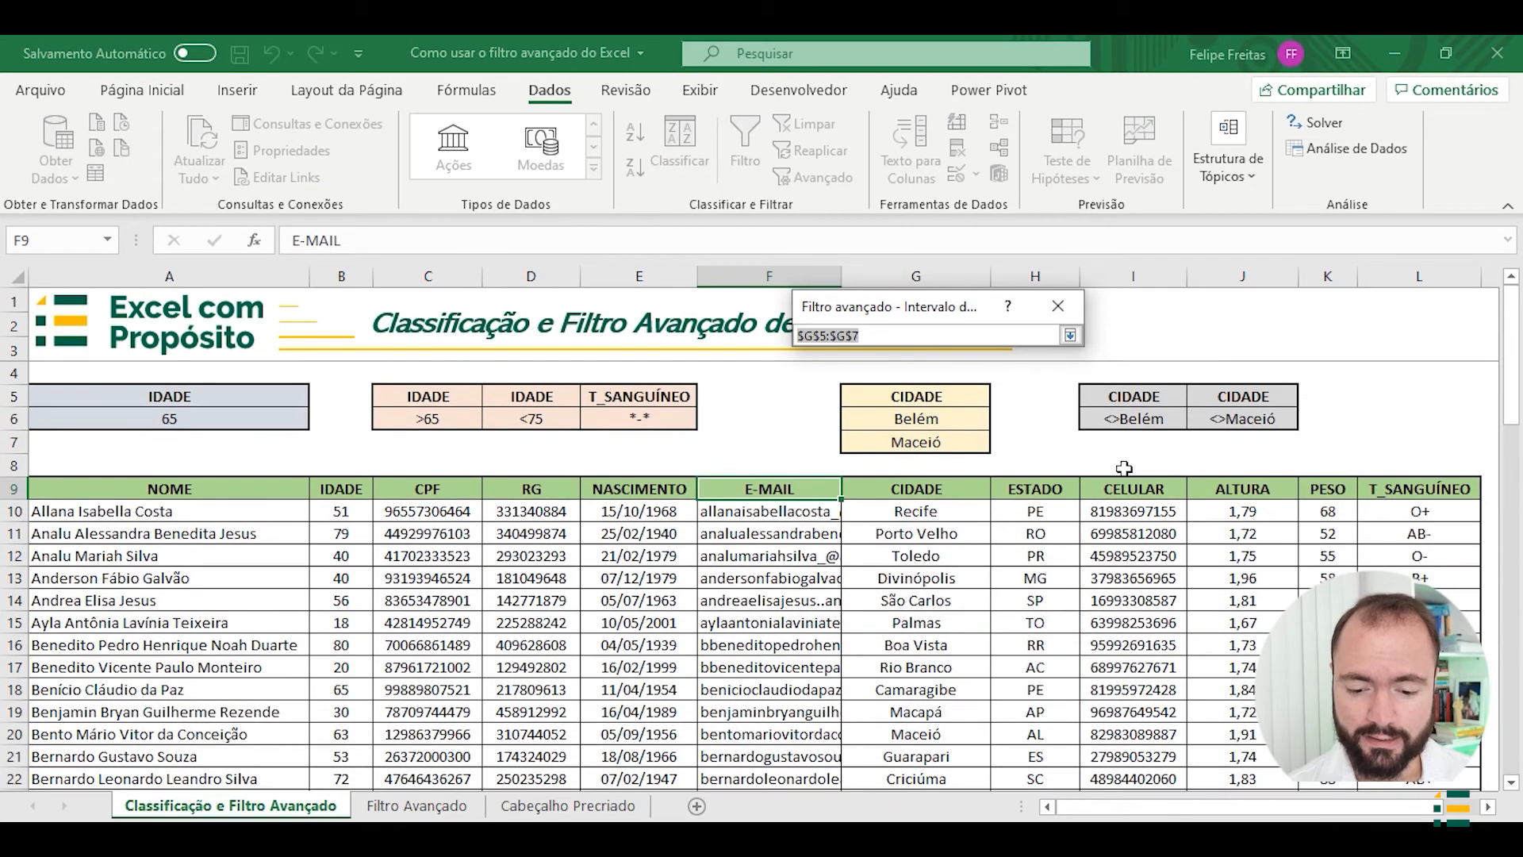
{"action": "left_click_drag", "start_coordinate": [1167, 397], "coordinate": [1225, 414]}
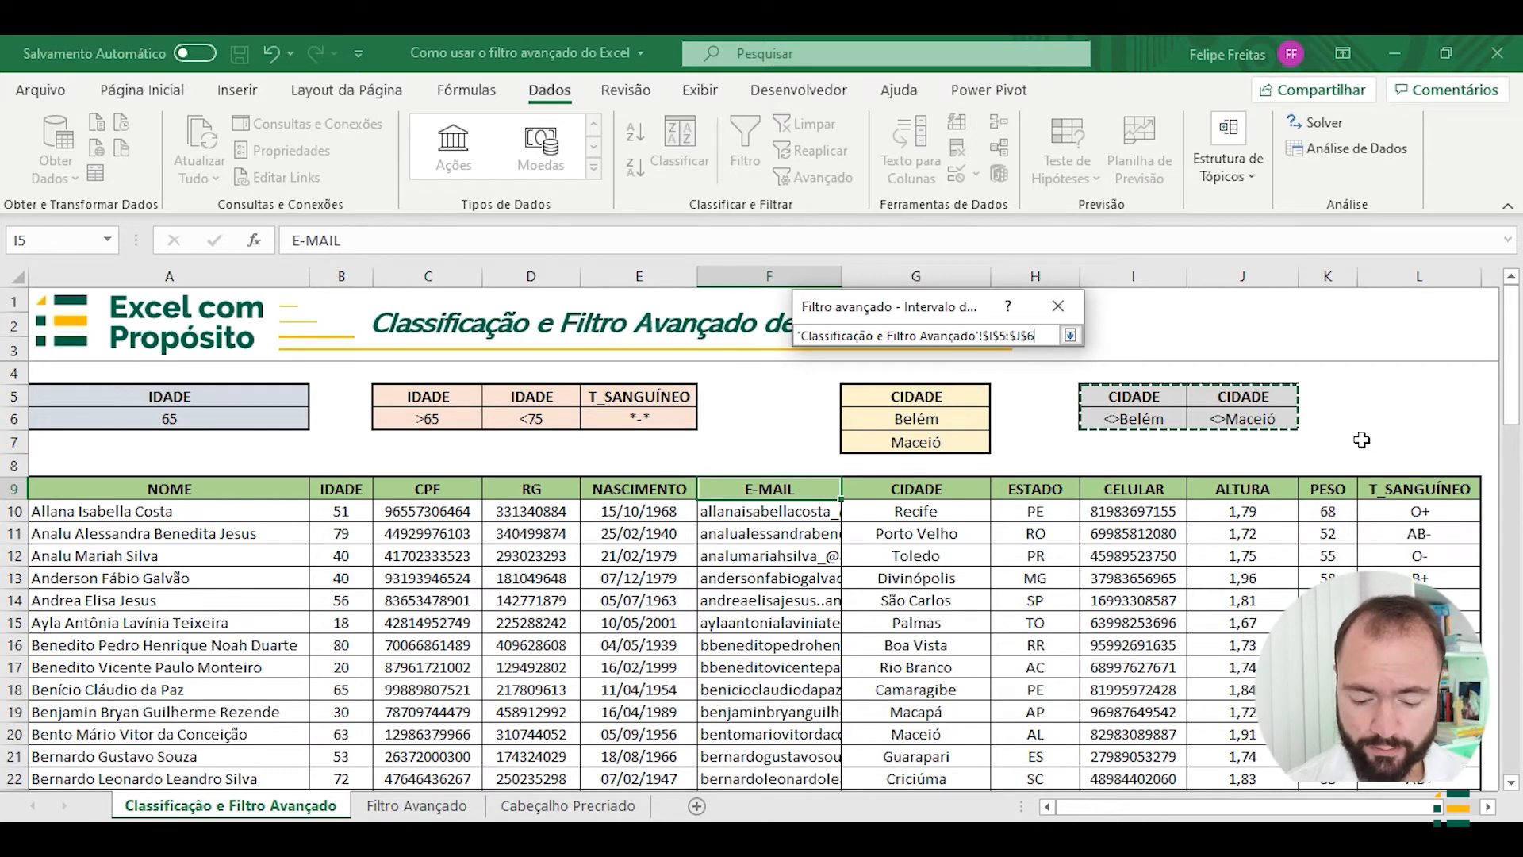
{"action": "key", "text": "Return"}
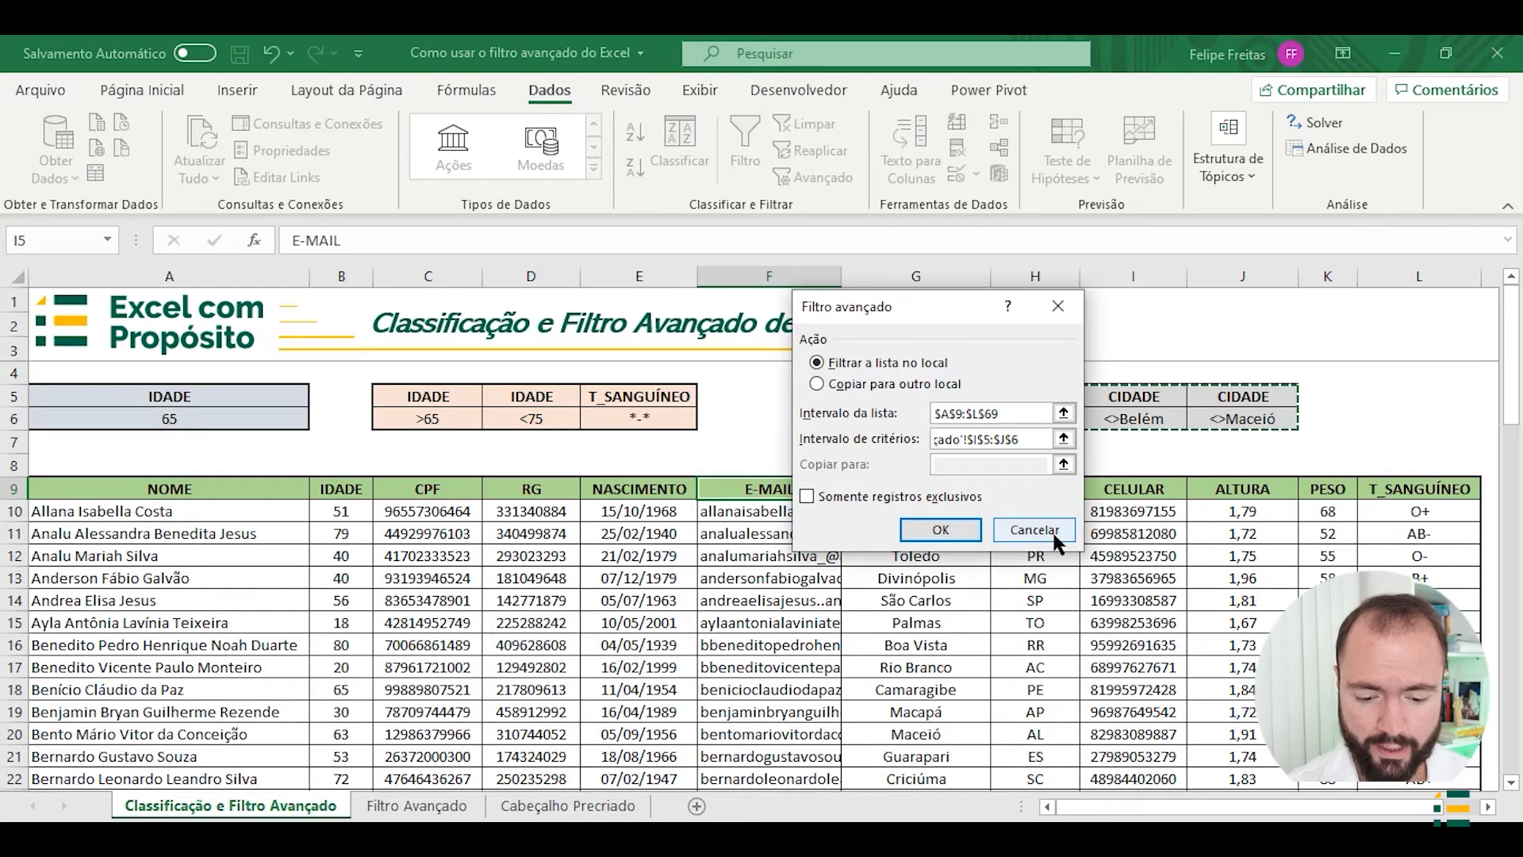
{"action": "left_click", "coordinate": [969, 525]}
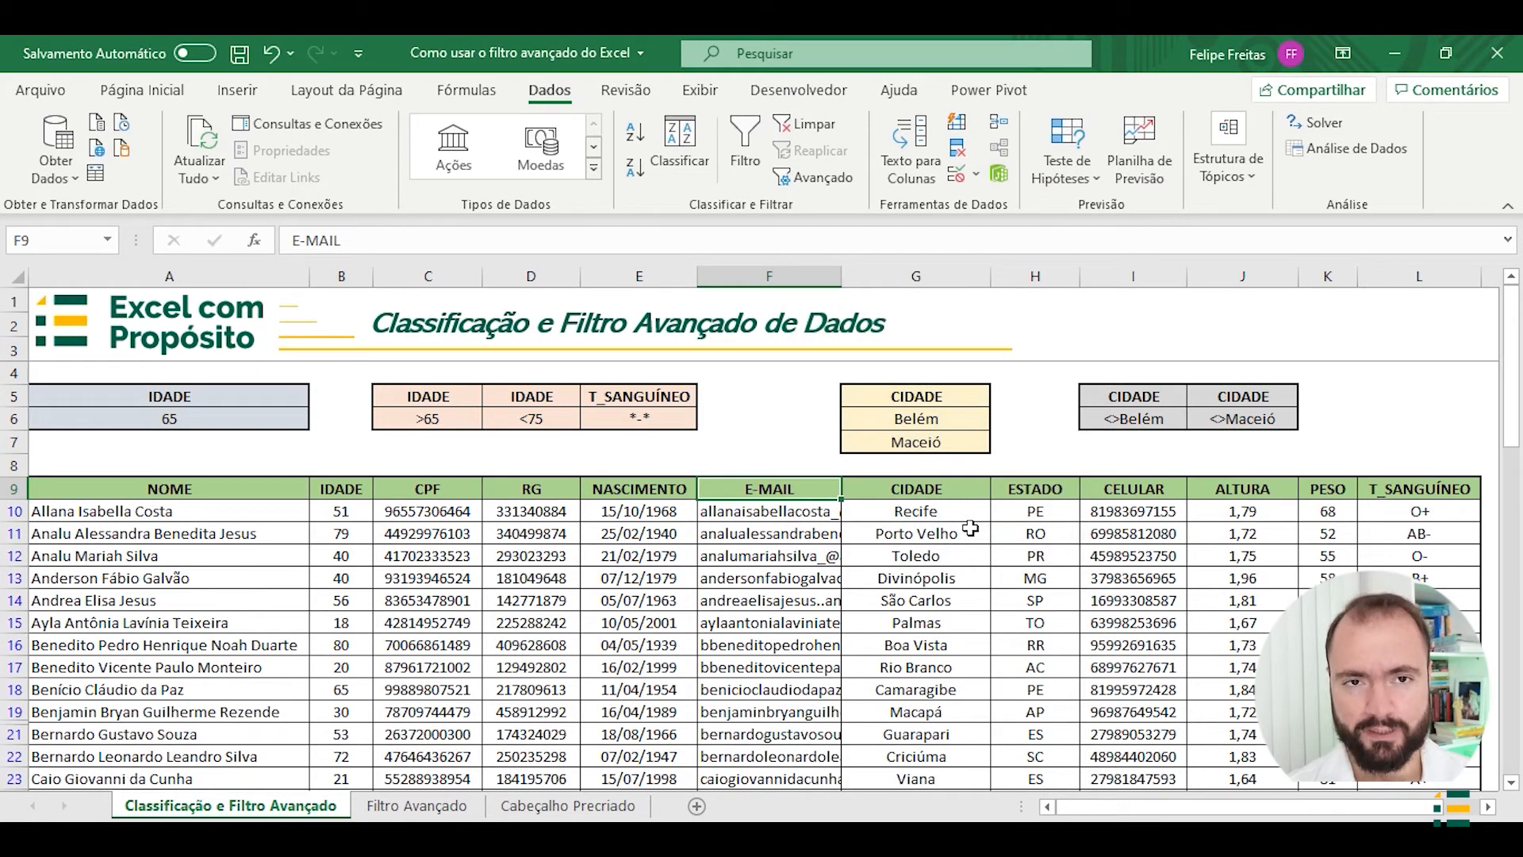
Look through the filtered records and the T_SANGUÍNEO headings, and clear the filter excluding Belém and Maceió
{"action": "scroll", "coordinate": [916, 580], "scroll_direction": "down", "scroll_amount": 2}
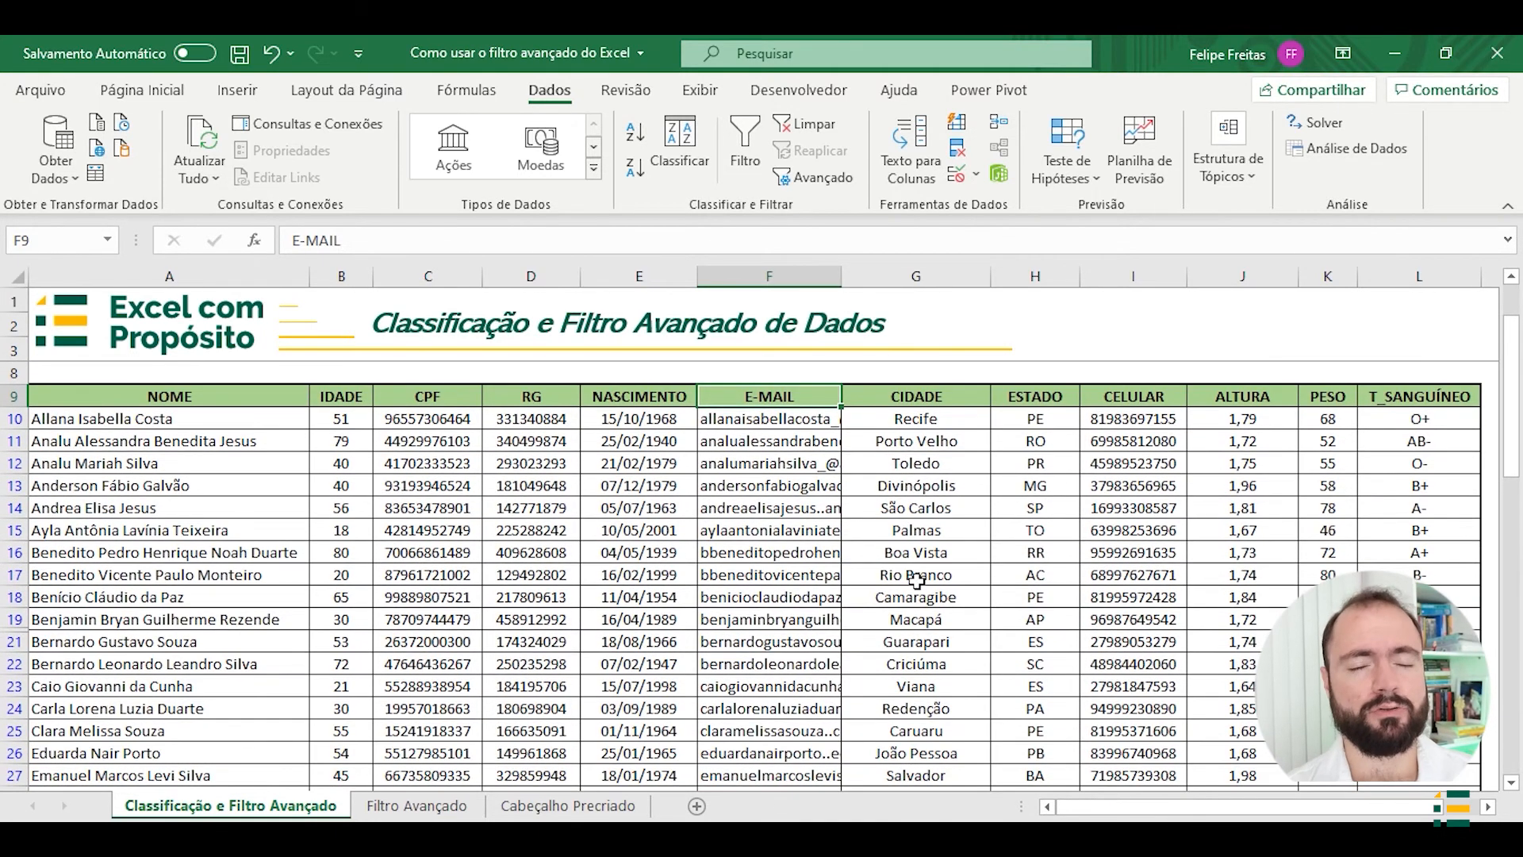
{"action": "scroll", "coordinate": [916, 580], "scroll_direction": "down", "scroll_amount": 1}
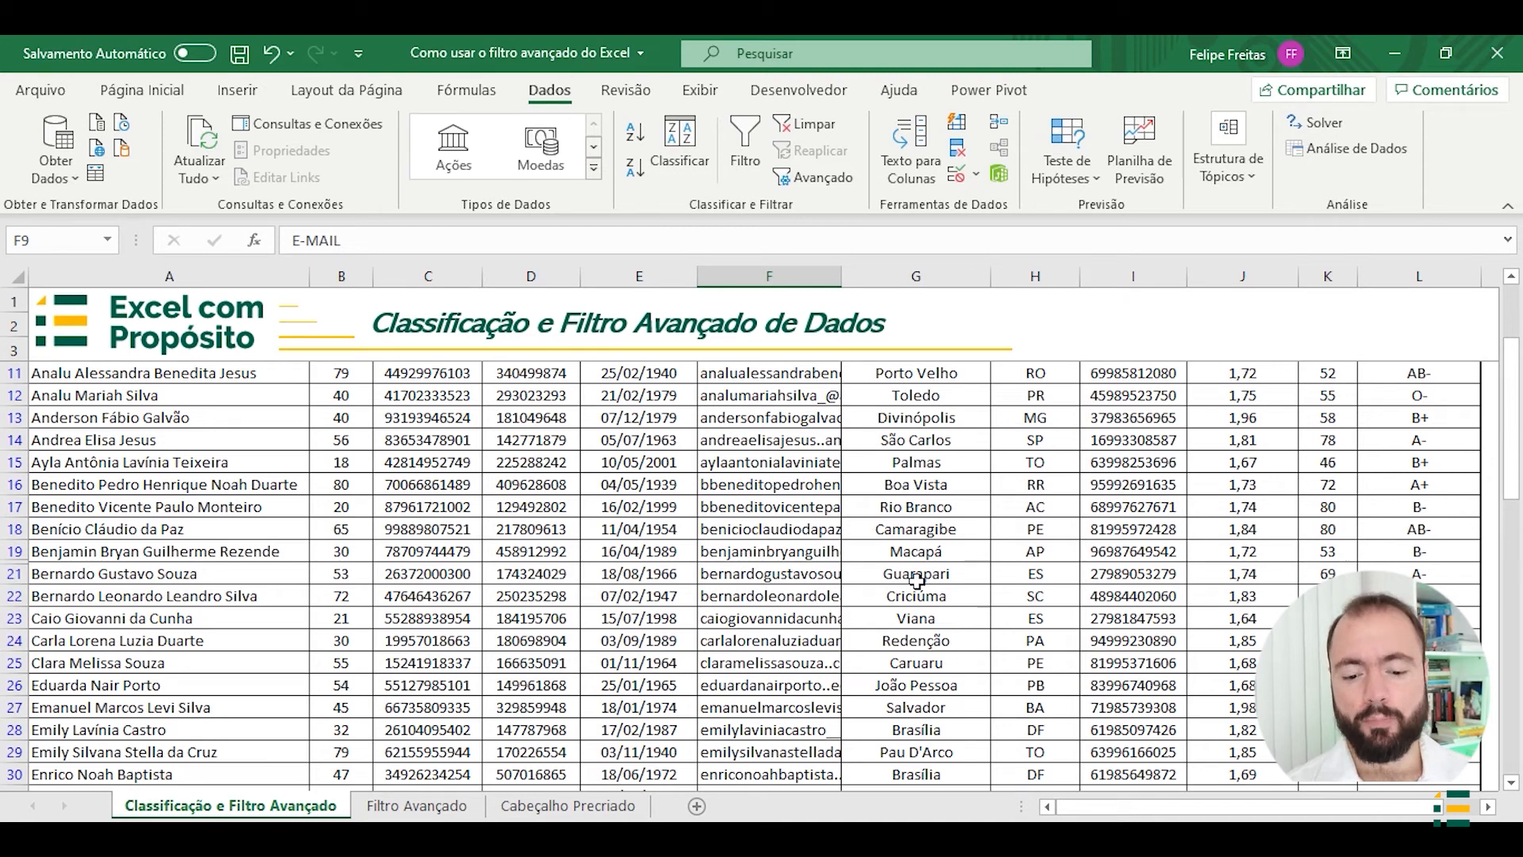
{"action": "scroll", "coordinate": [917, 580], "scroll_direction": "up", "scroll_amount": 3}
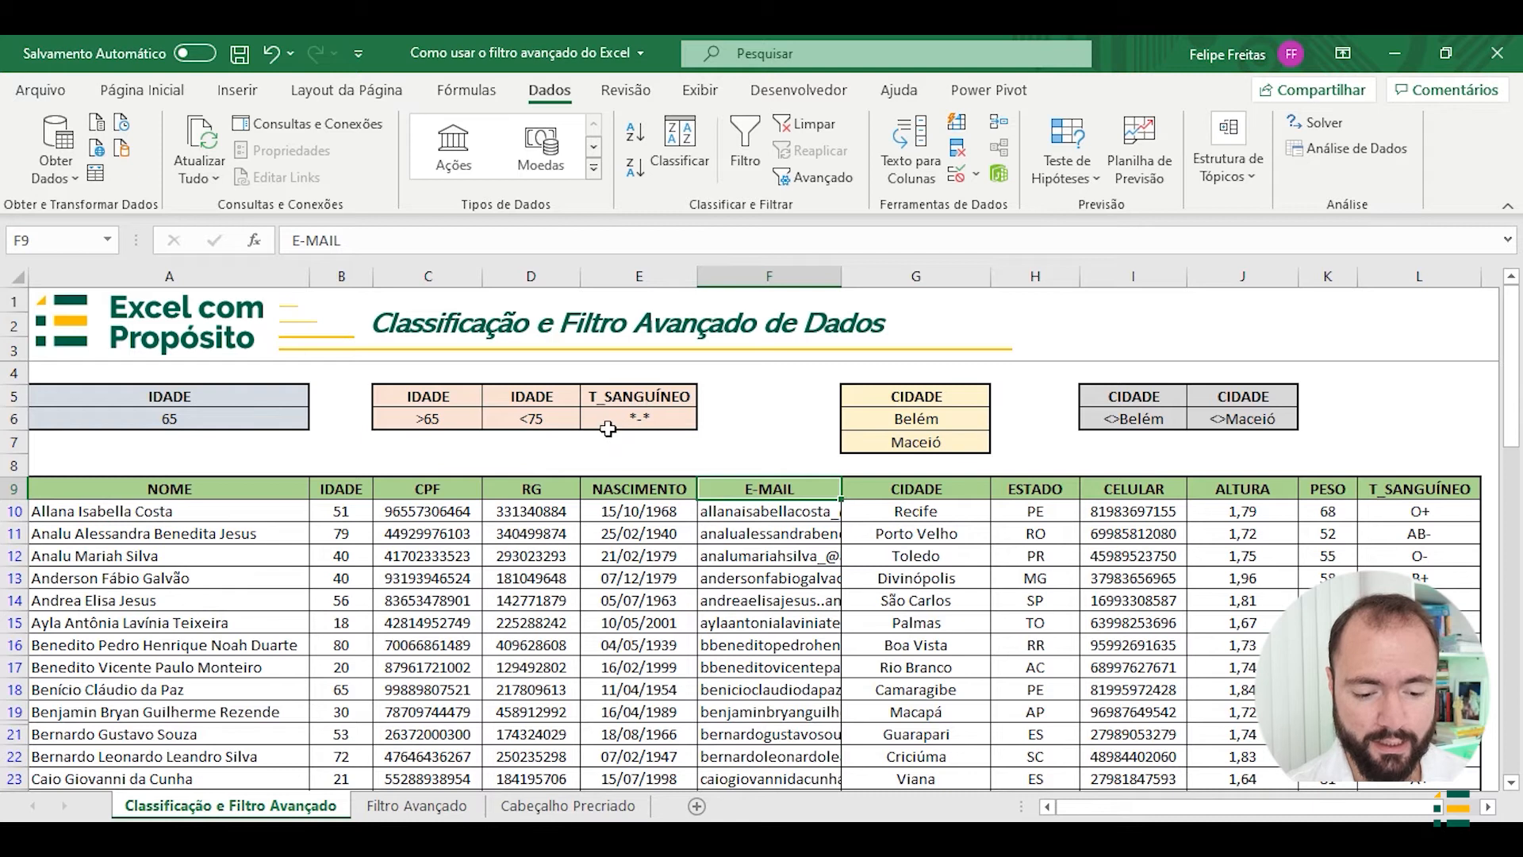
{"action": "left_click", "coordinate": [679, 394]}
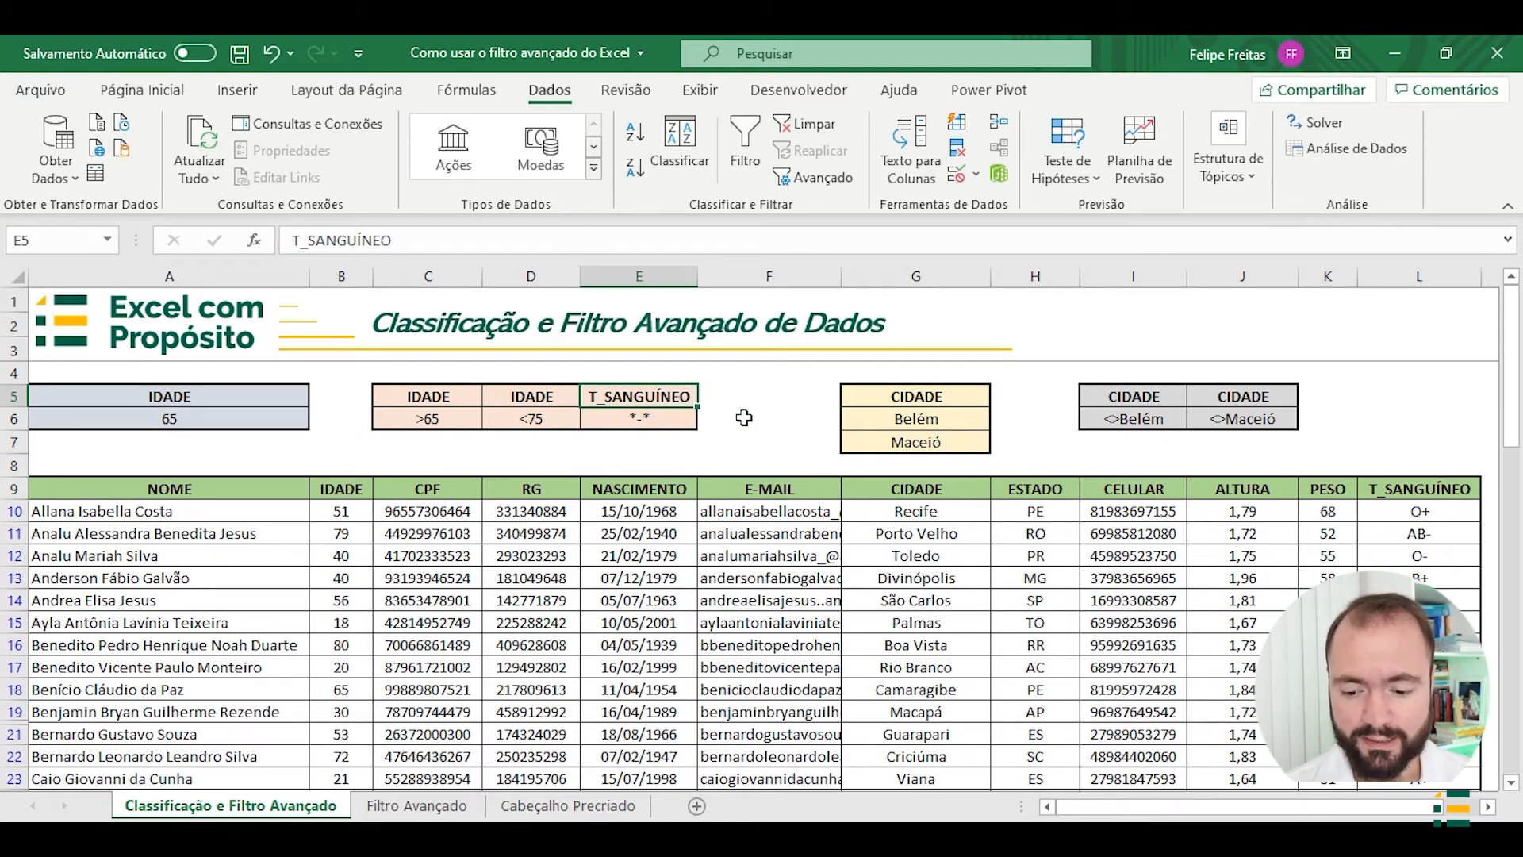
{"action": "left_click", "coordinate": [1405, 485]}
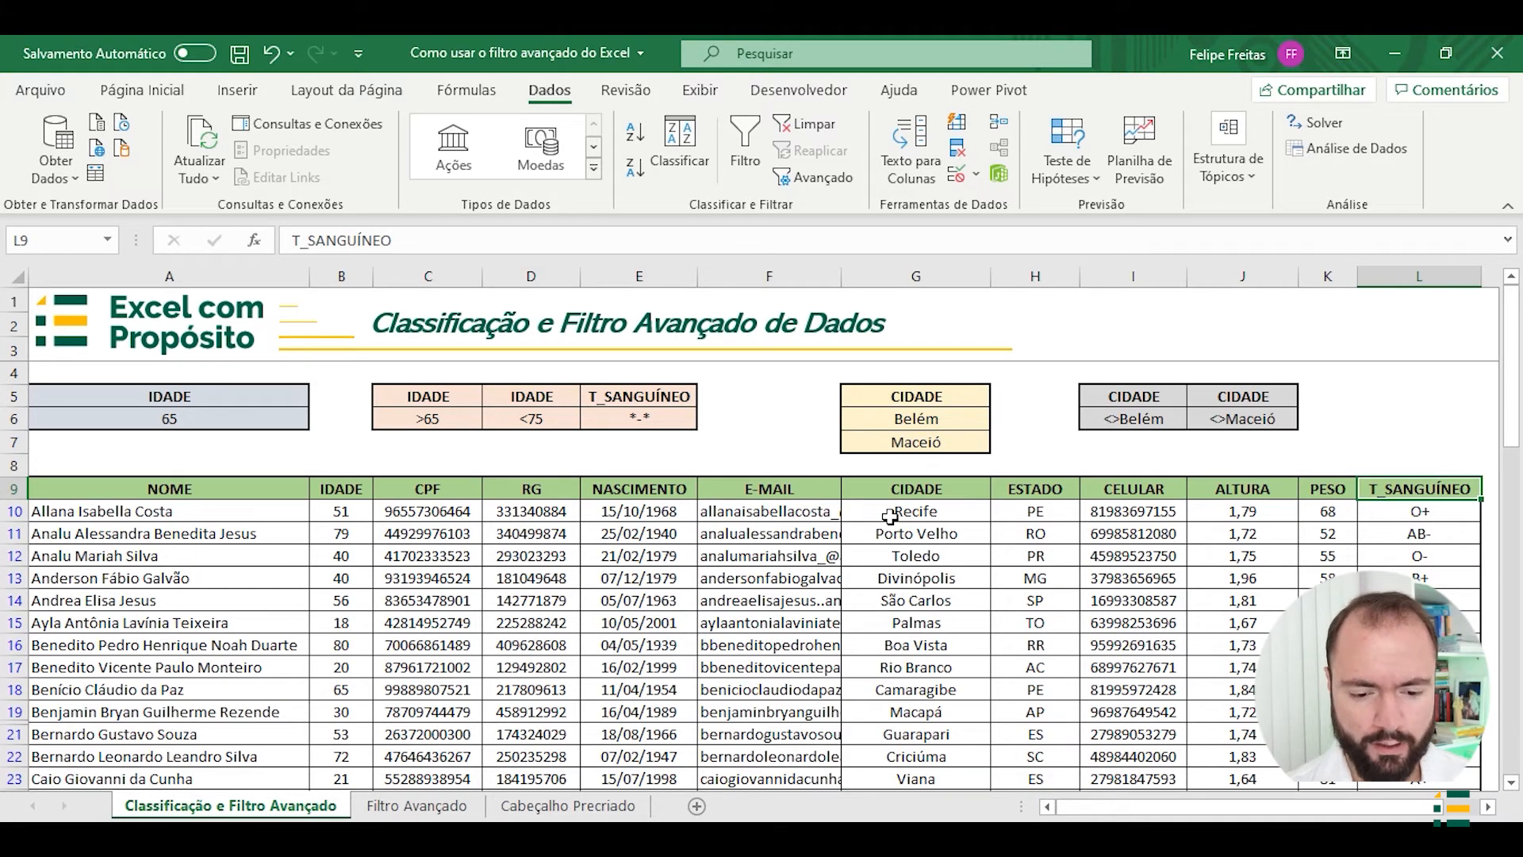
{"action": "left_click", "coordinate": [804, 130]}
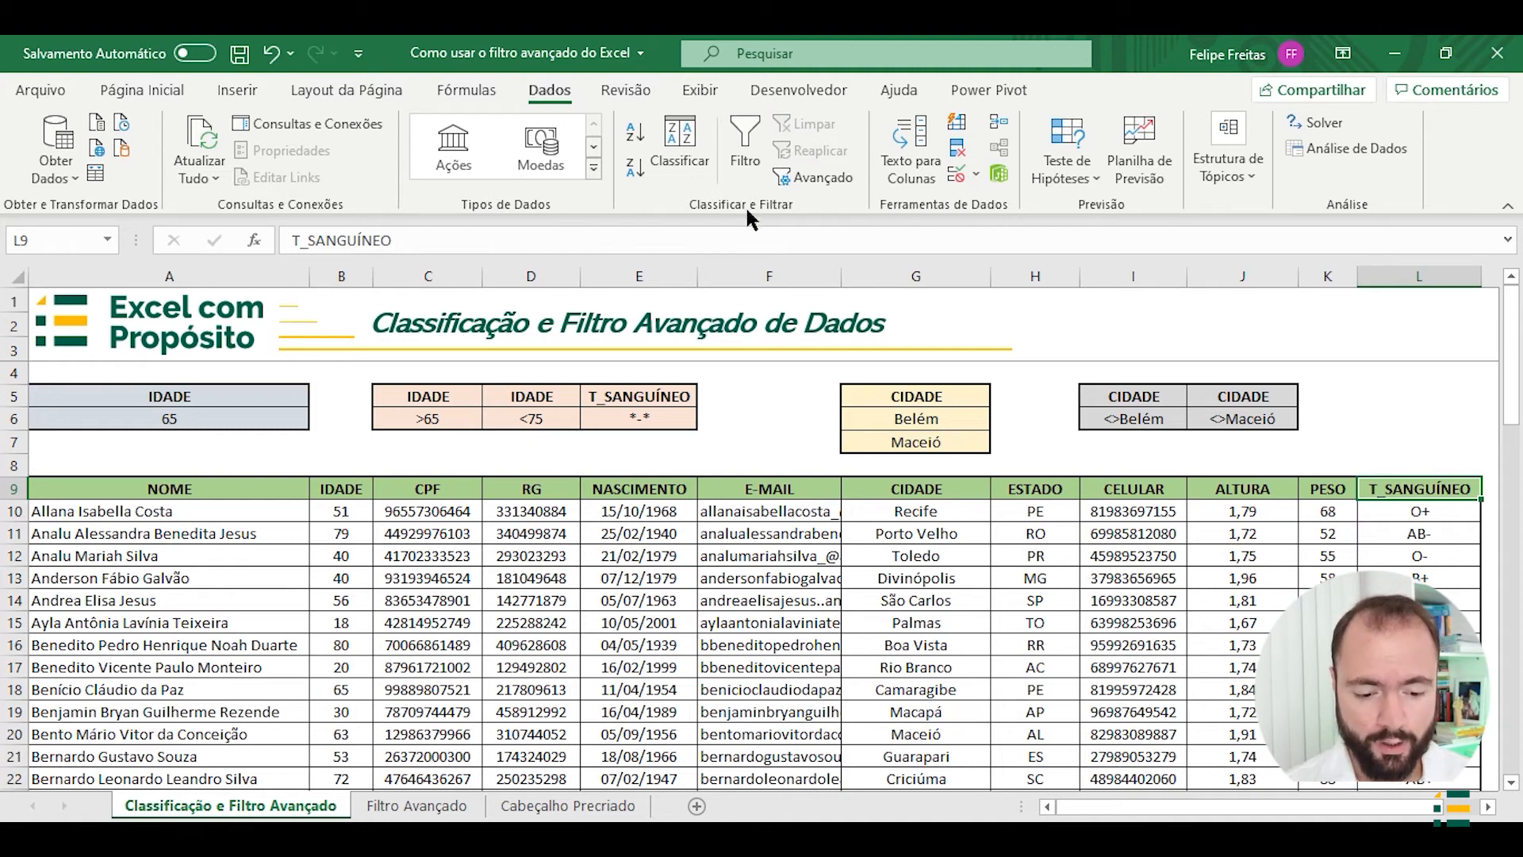
Change the criteria heading in E5 to TIPO SANGUÍNEO and widen column E to fit it
{"action": "left_click", "coordinate": [639, 396]}
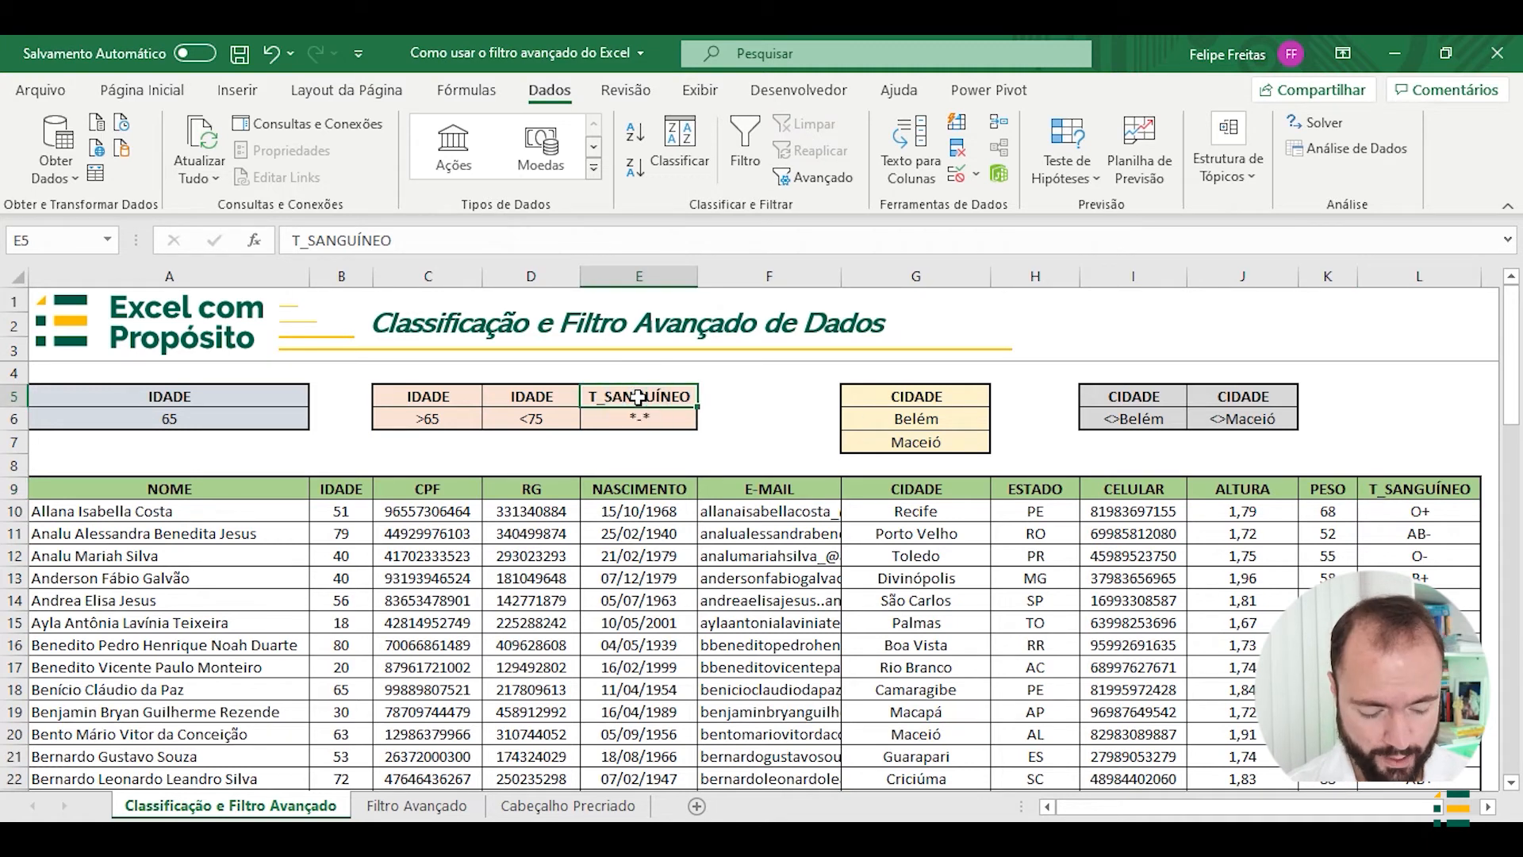
{"action": "type", "text": "TIPO"}
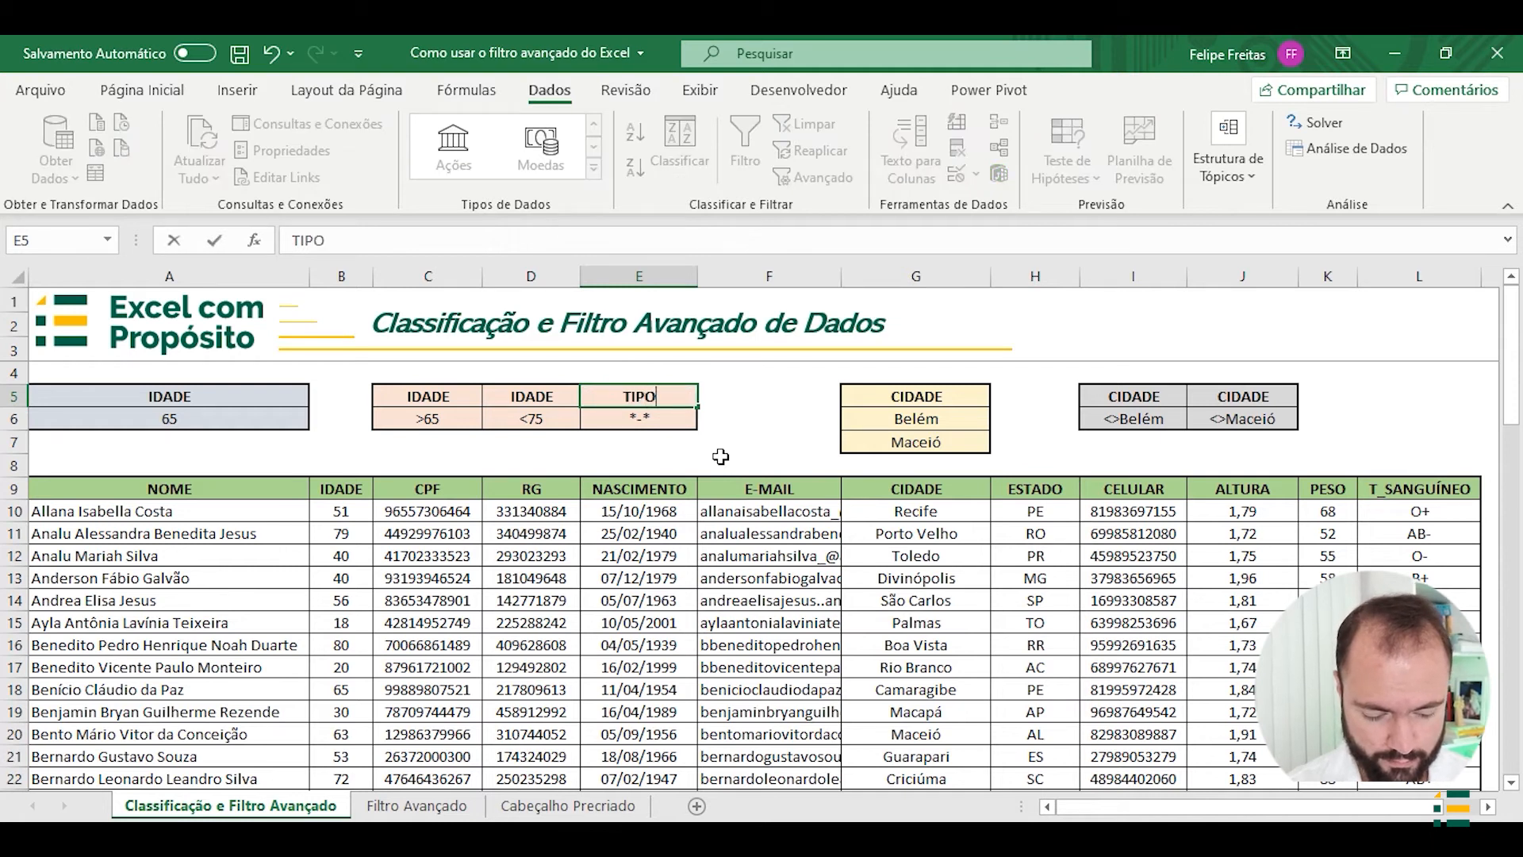
{"action": "type", "text": " SANGUÍNEO"}
{"action": "key", "text": "Return"}
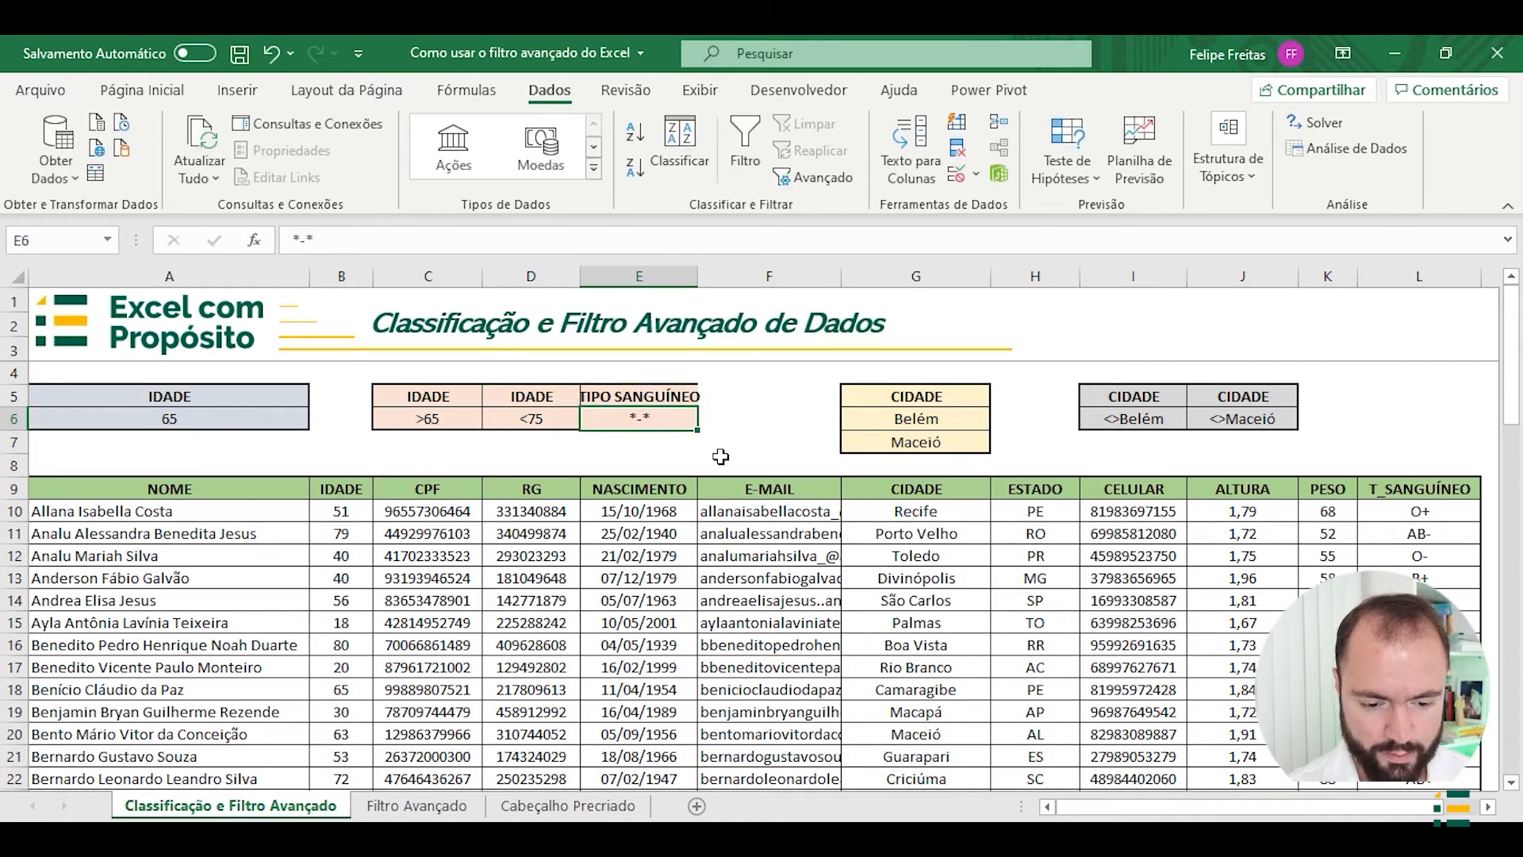
{"action": "left_click_drag", "start_coordinate": [697, 282], "coordinate": [726, 284]}
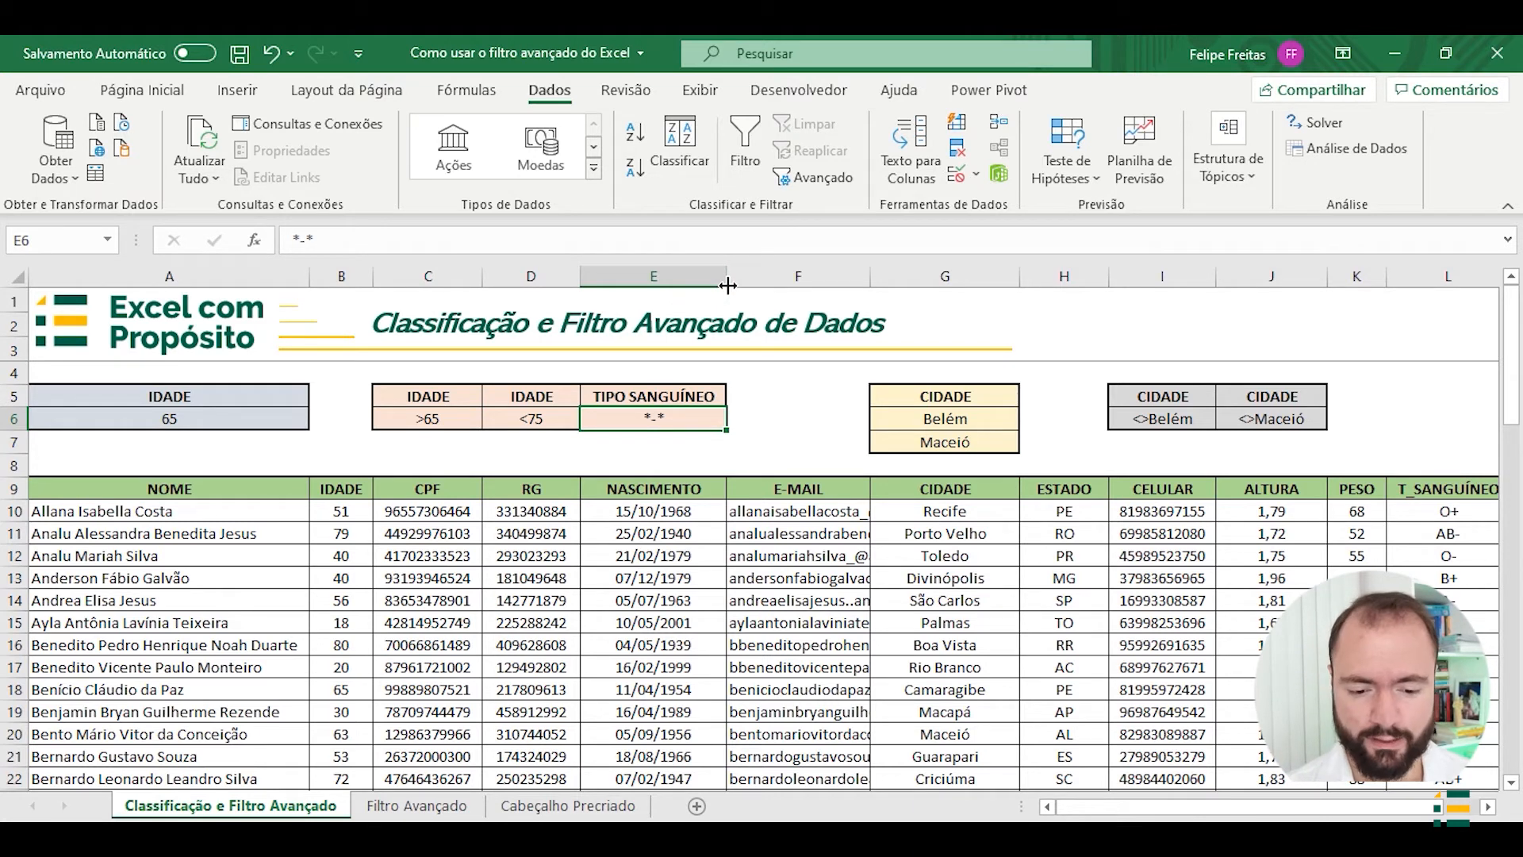
Start an advanced filter in place and set its list range to A9:L69
{"action": "left_click", "coordinate": [814, 178]}
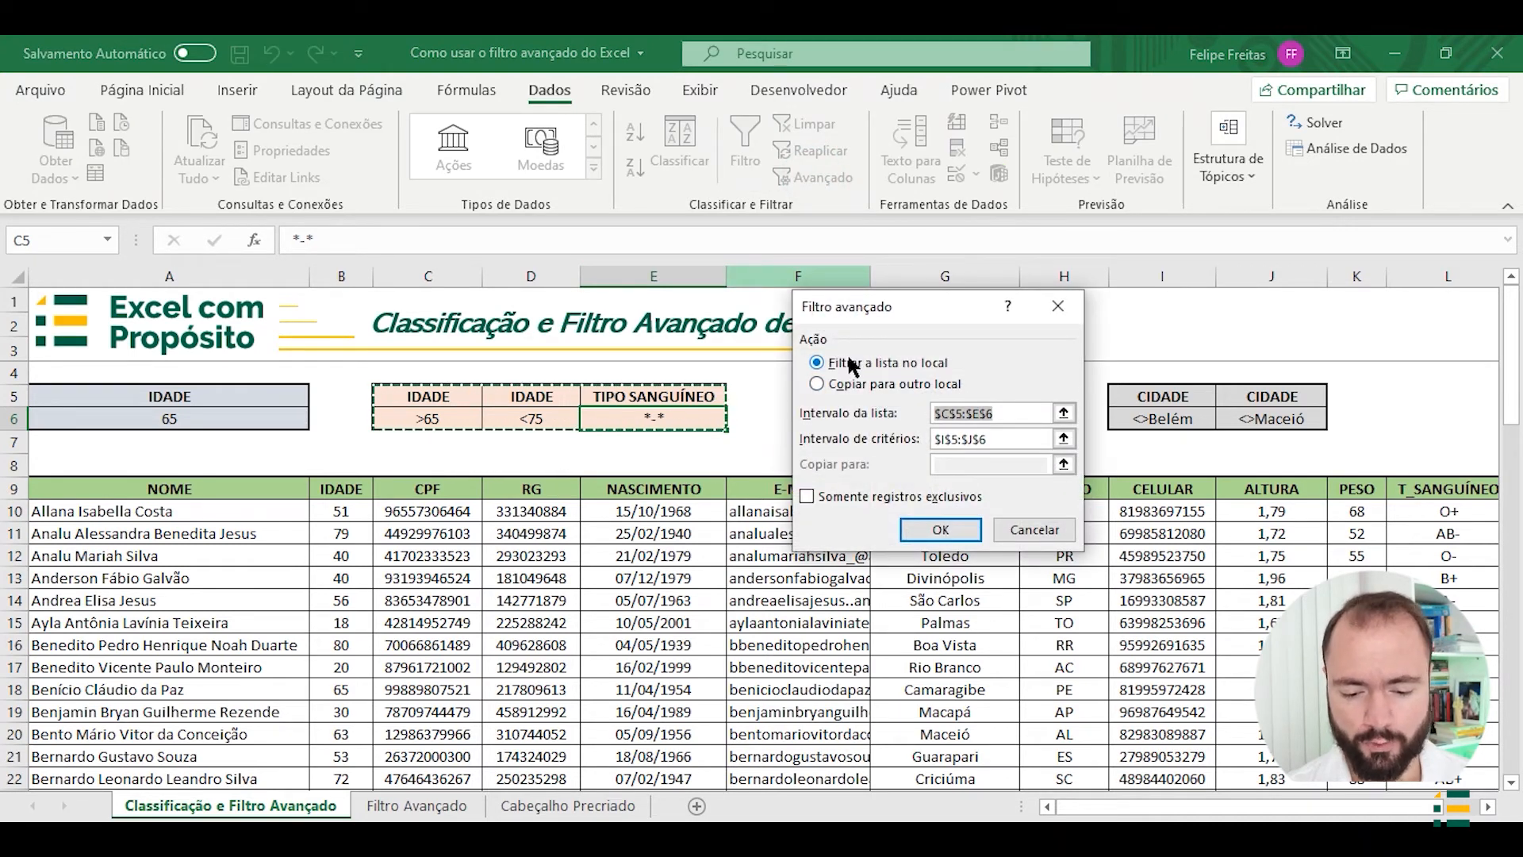
{"action": "left_click", "coordinate": [1064, 414]}
{"action": "left_click", "coordinate": [813, 495]}
{"action": "key", "text": "ctrl+Left"}
{"action": "key", "text": "ctrl+shift+Right"}
{"action": "key", "text": "ctrl+shift+Down"}
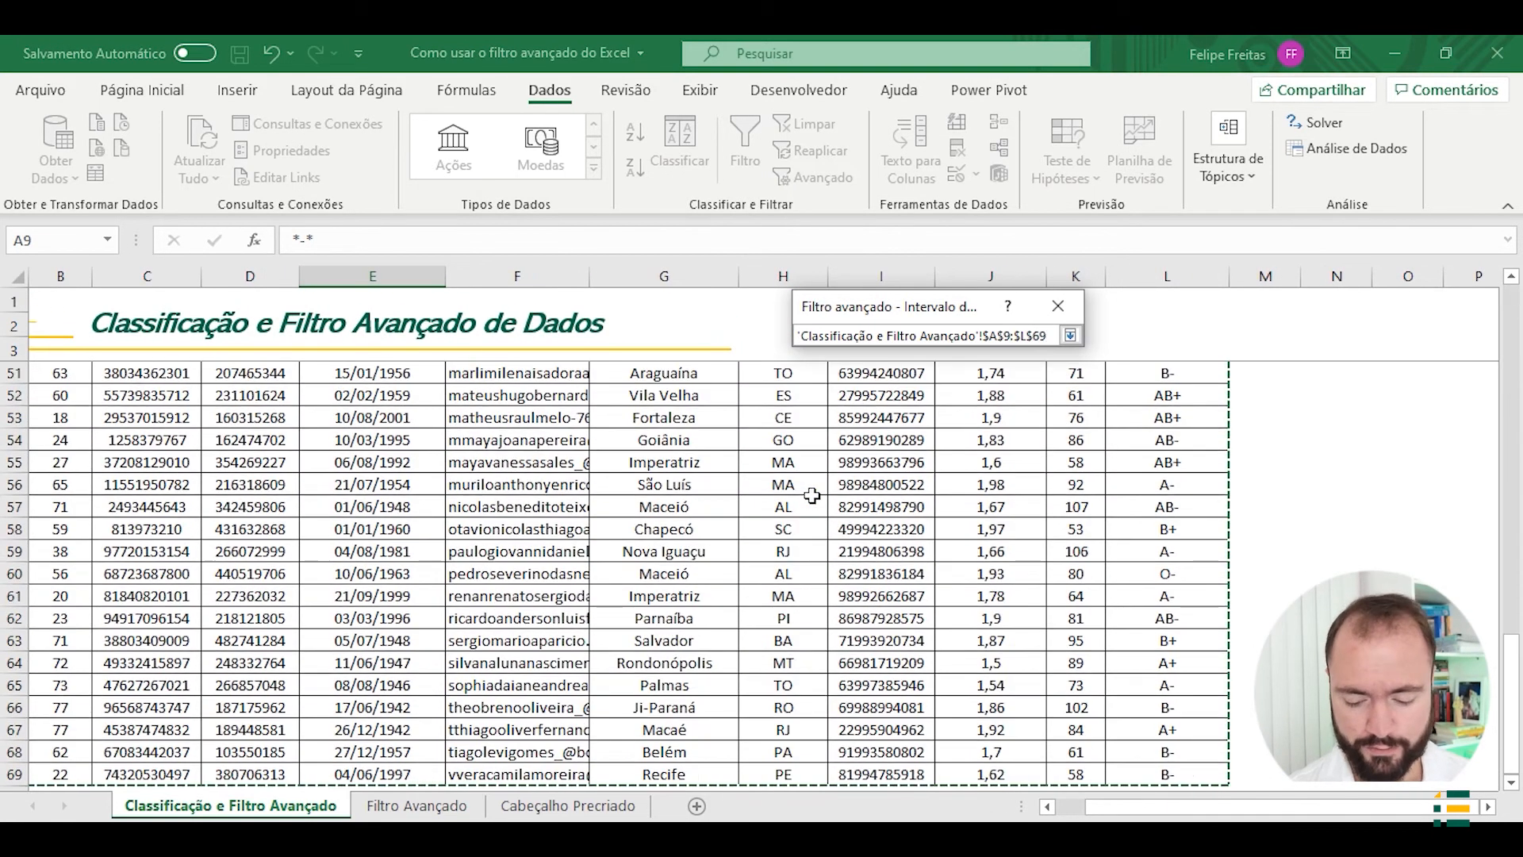
{"action": "key", "text": "Return"}
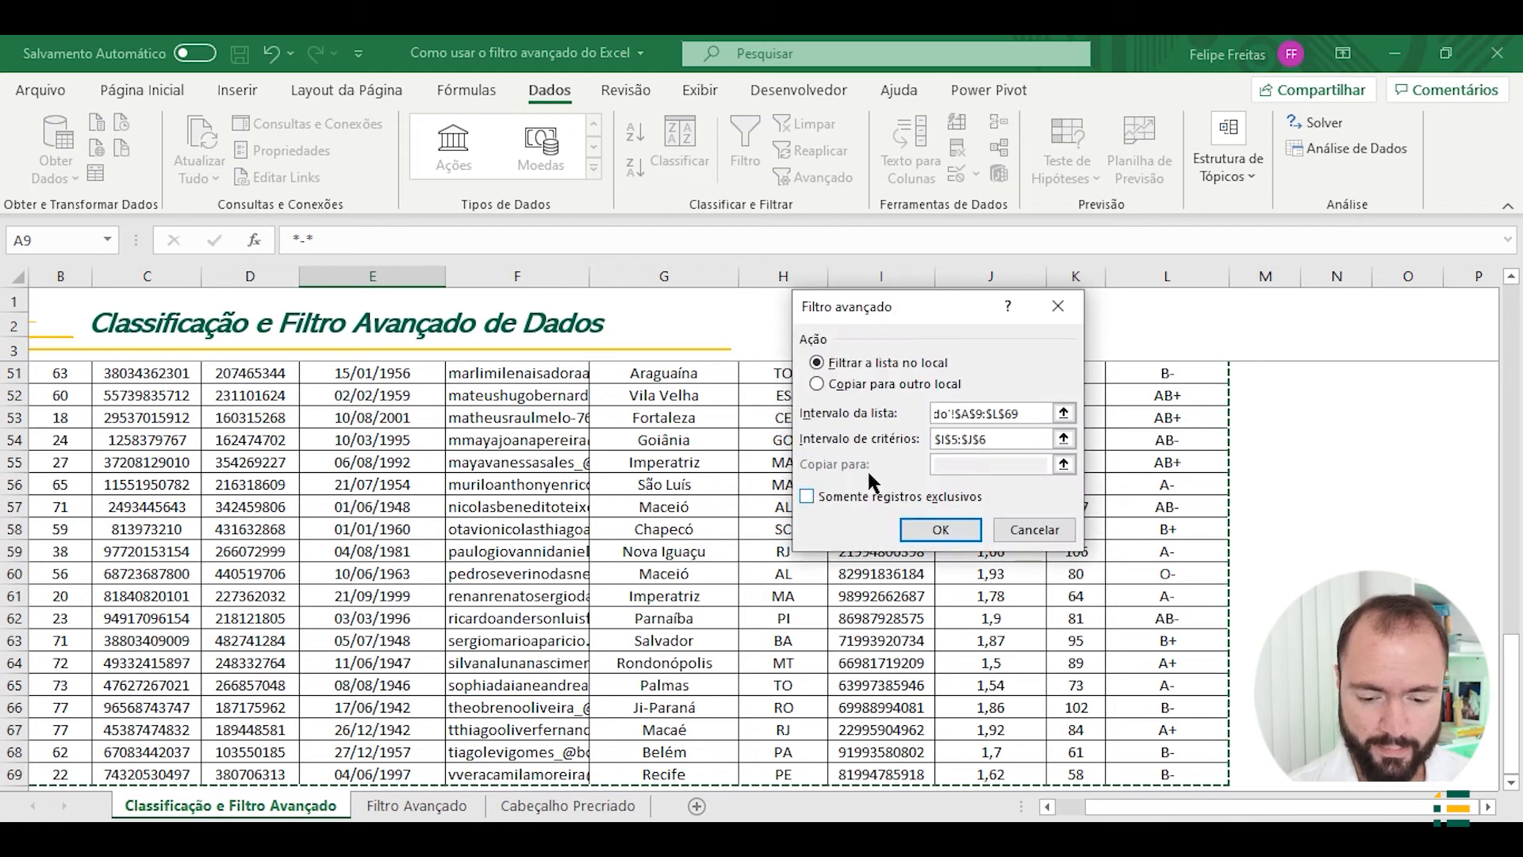
Set the criteria range to C5:E6 with the TIPO SANGUÍNEO heading and apply the advanced filter
{"action": "left_click", "coordinate": [1063, 439]}
{"action": "scroll", "coordinate": [554, 479], "scroll_direction": "left", "scroll_amount": 3}
{"action": "scroll", "coordinate": [554, 479], "scroll_direction": "up", "scroll_amount": 2}
{"action": "left_click_drag", "start_coordinate": [429, 396], "coordinate": [625, 425]}
{"action": "key", "text": "Return"}
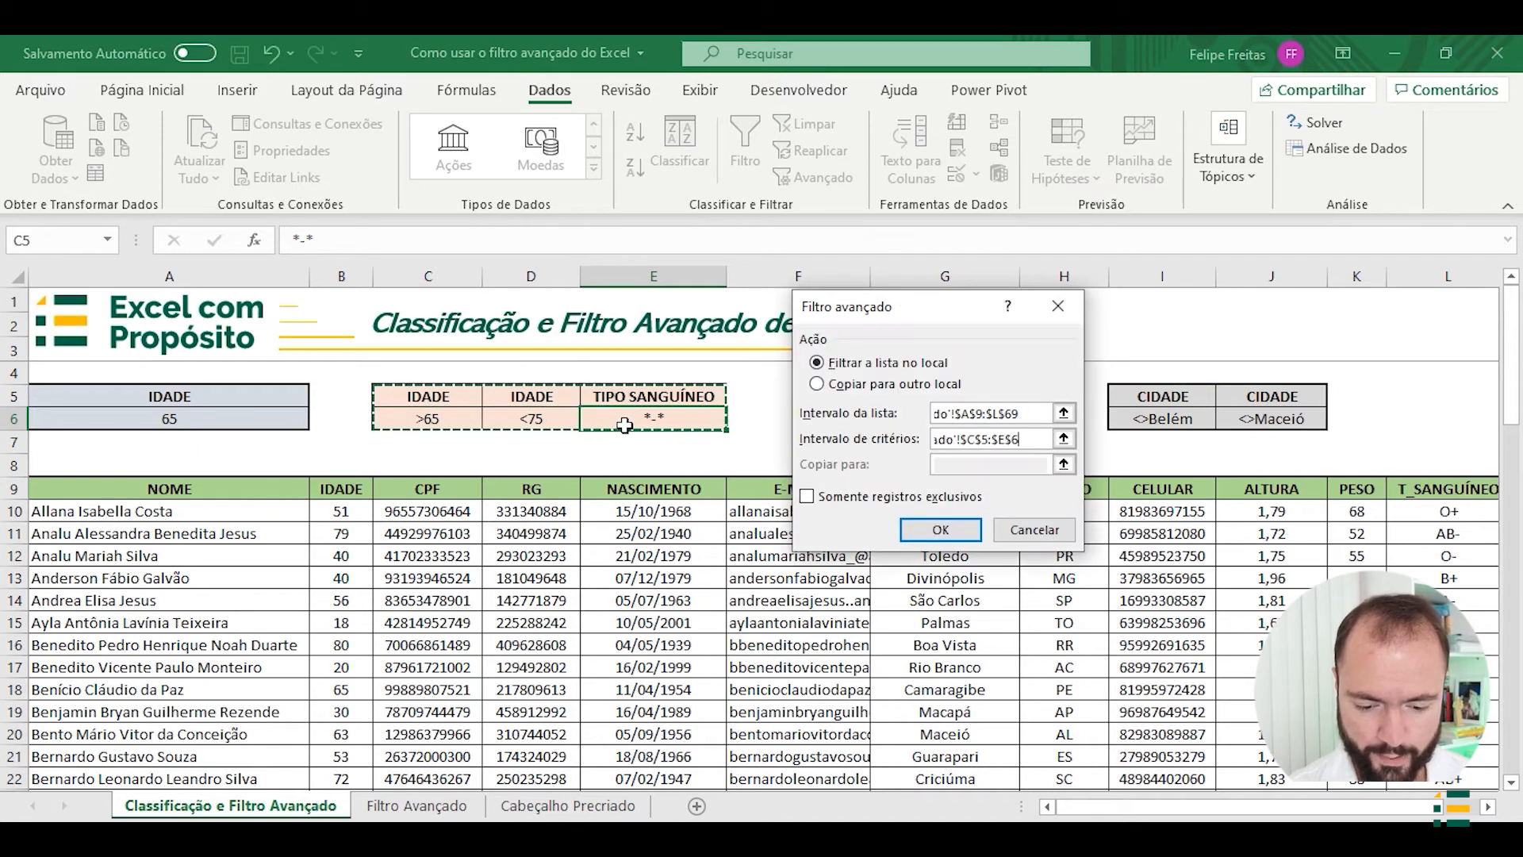
{"action": "left_click", "coordinate": [926, 529]}
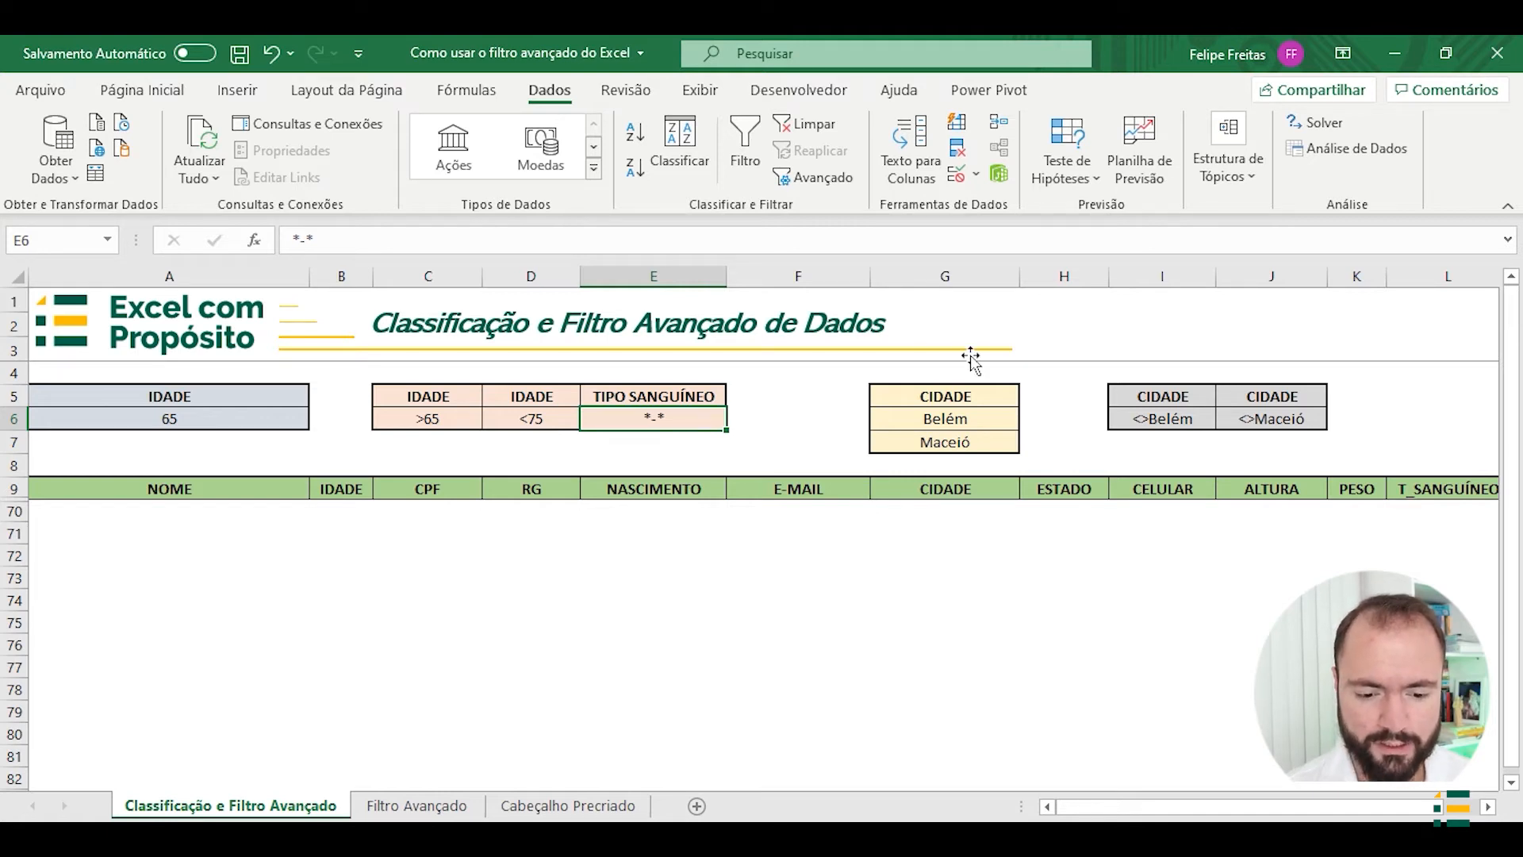
Clear the filter, view the Filtro Avançado sheet, and return to the Classificação e Filtro Avançado sheet
{"action": "left_click", "coordinate": [804, 123]}
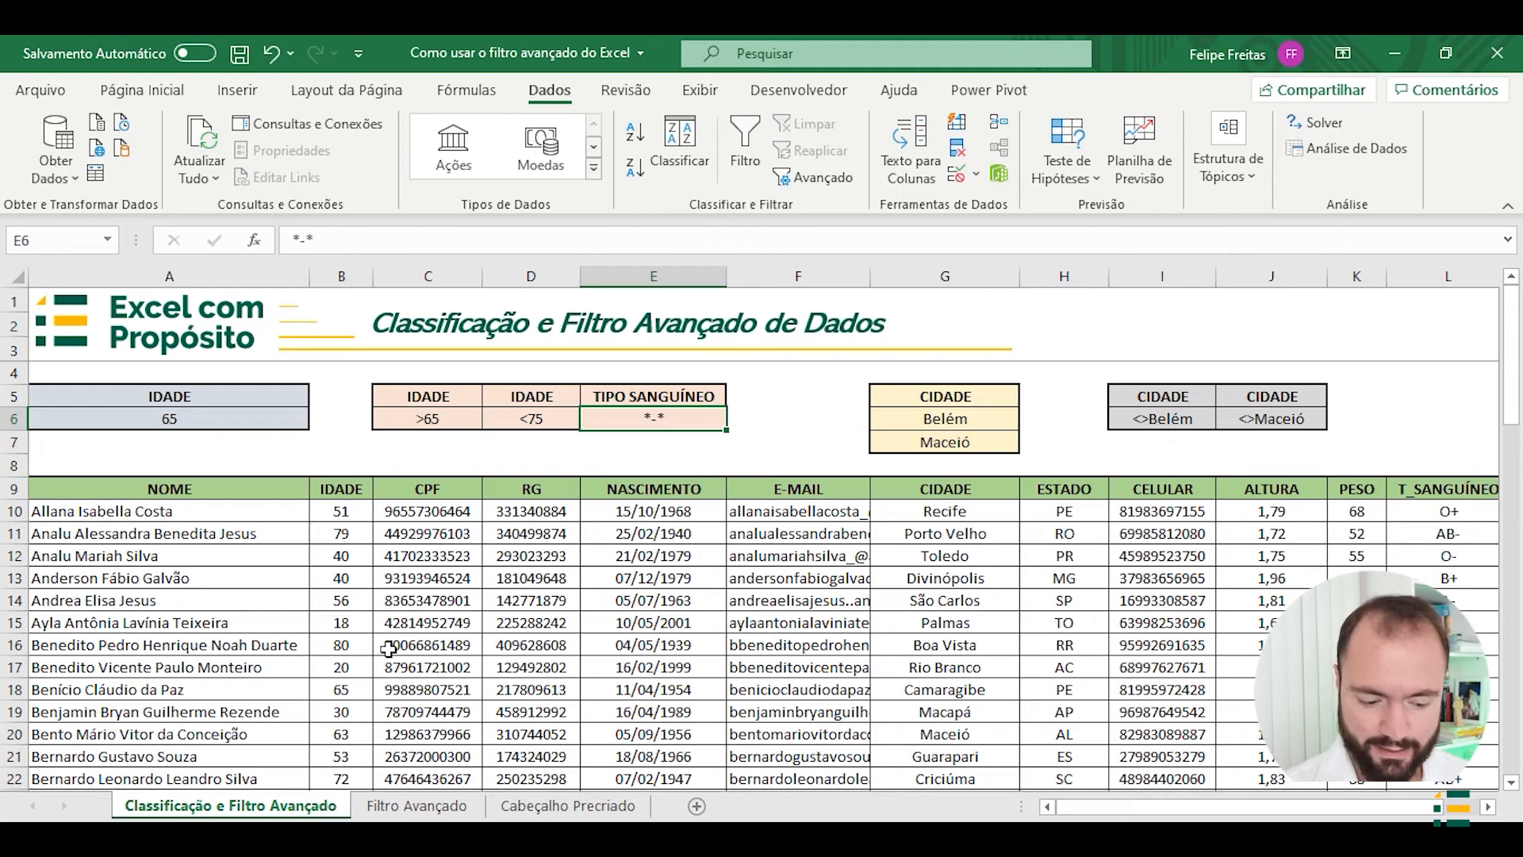
{"action": "left_click", "coordinate": [437, 805]}
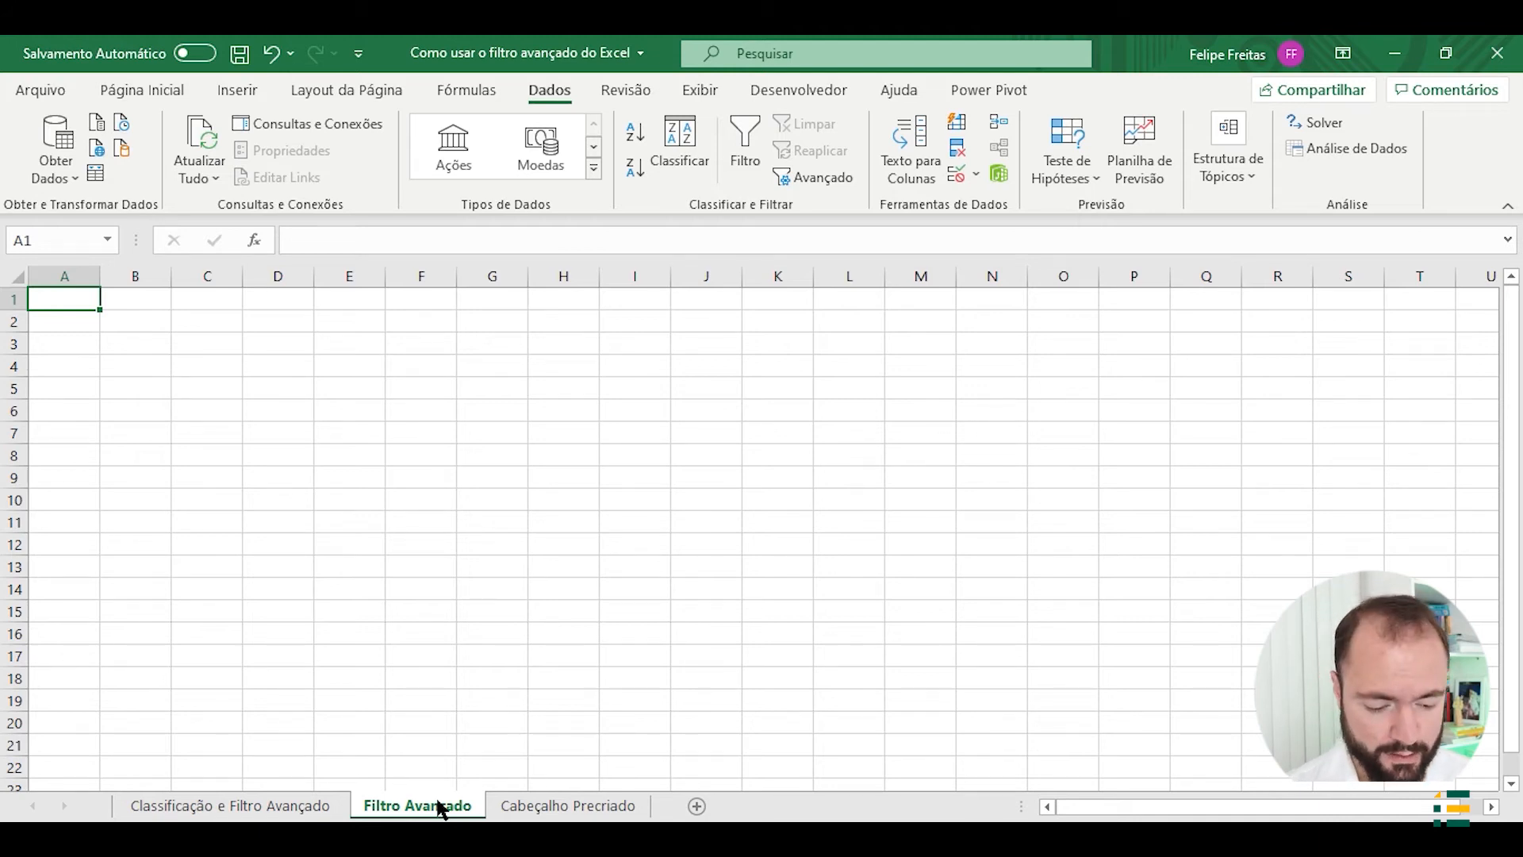
{"action": "left_click", "coordinate": [287, 807]}
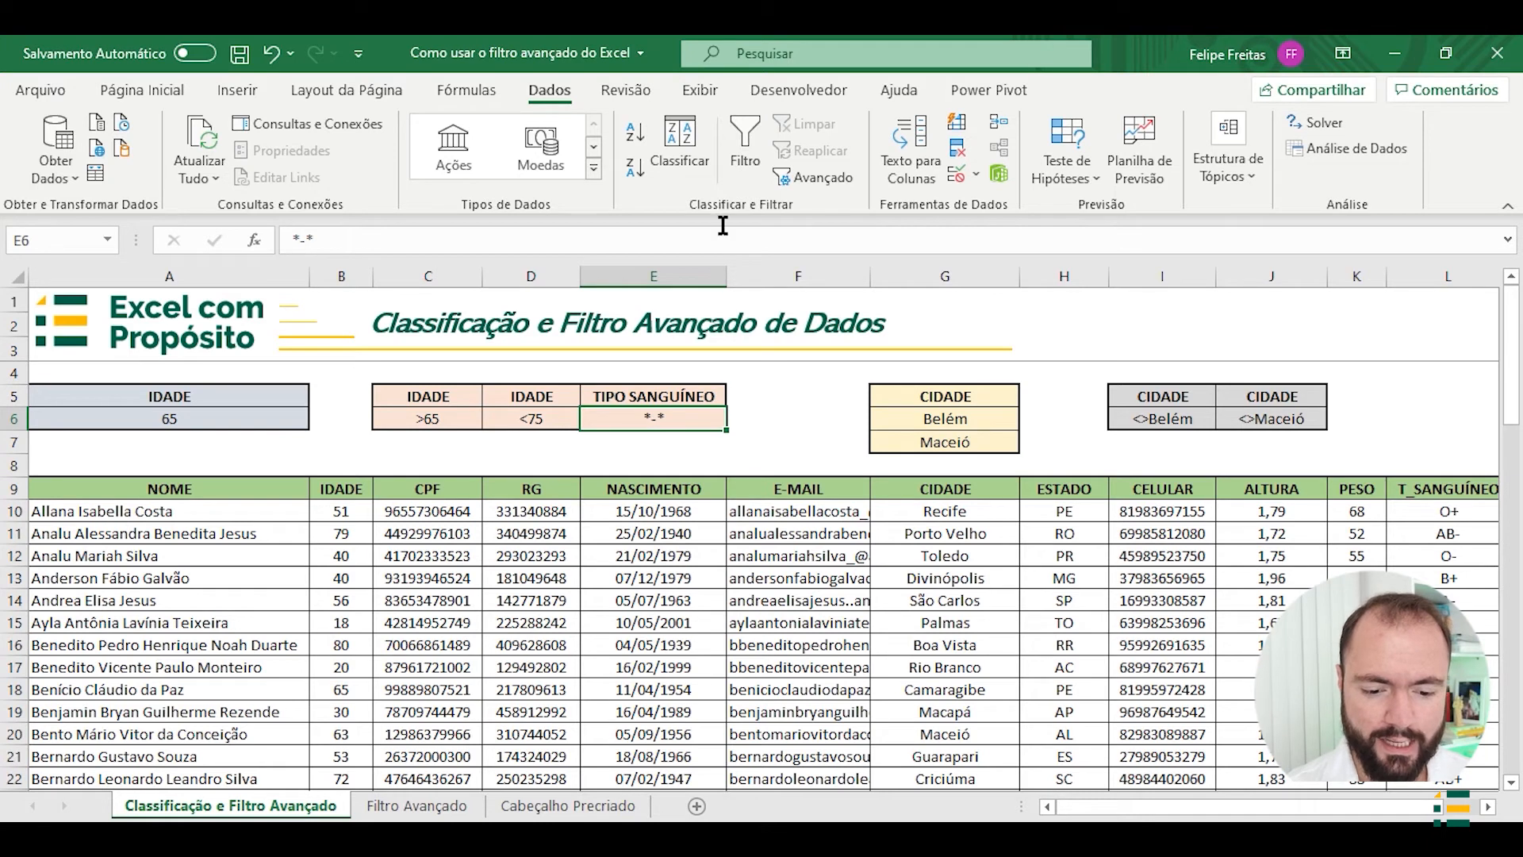
Start an advanced filter that copies to another location, with cell A1 of the Filtro Avançado sheet as the destination
{"action": "left_click", "coordinate": [820, 172]}
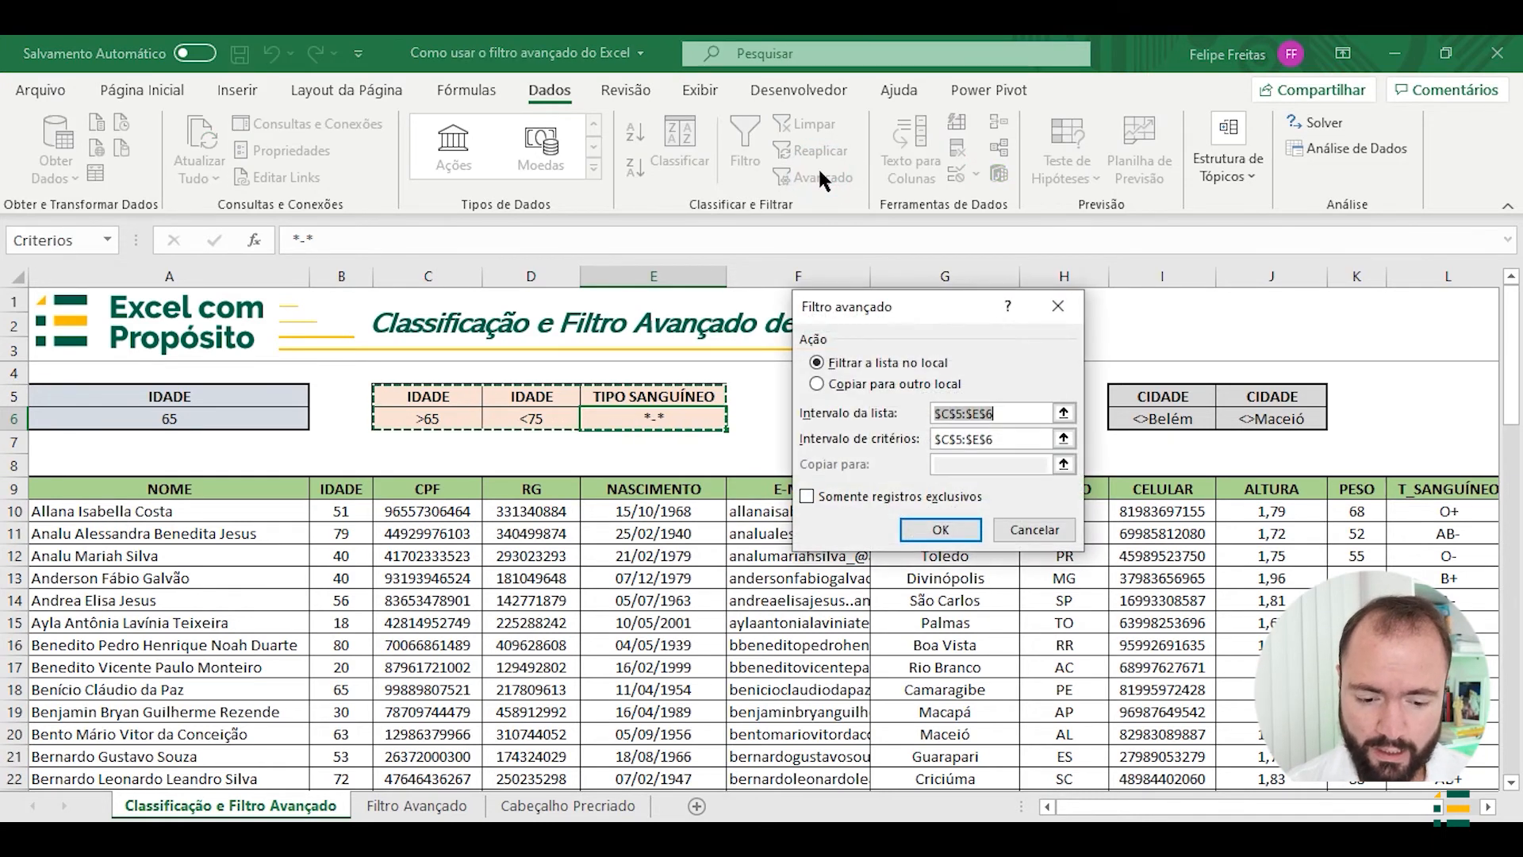
{"action": "left_click", "coordinate": [833, 384]}
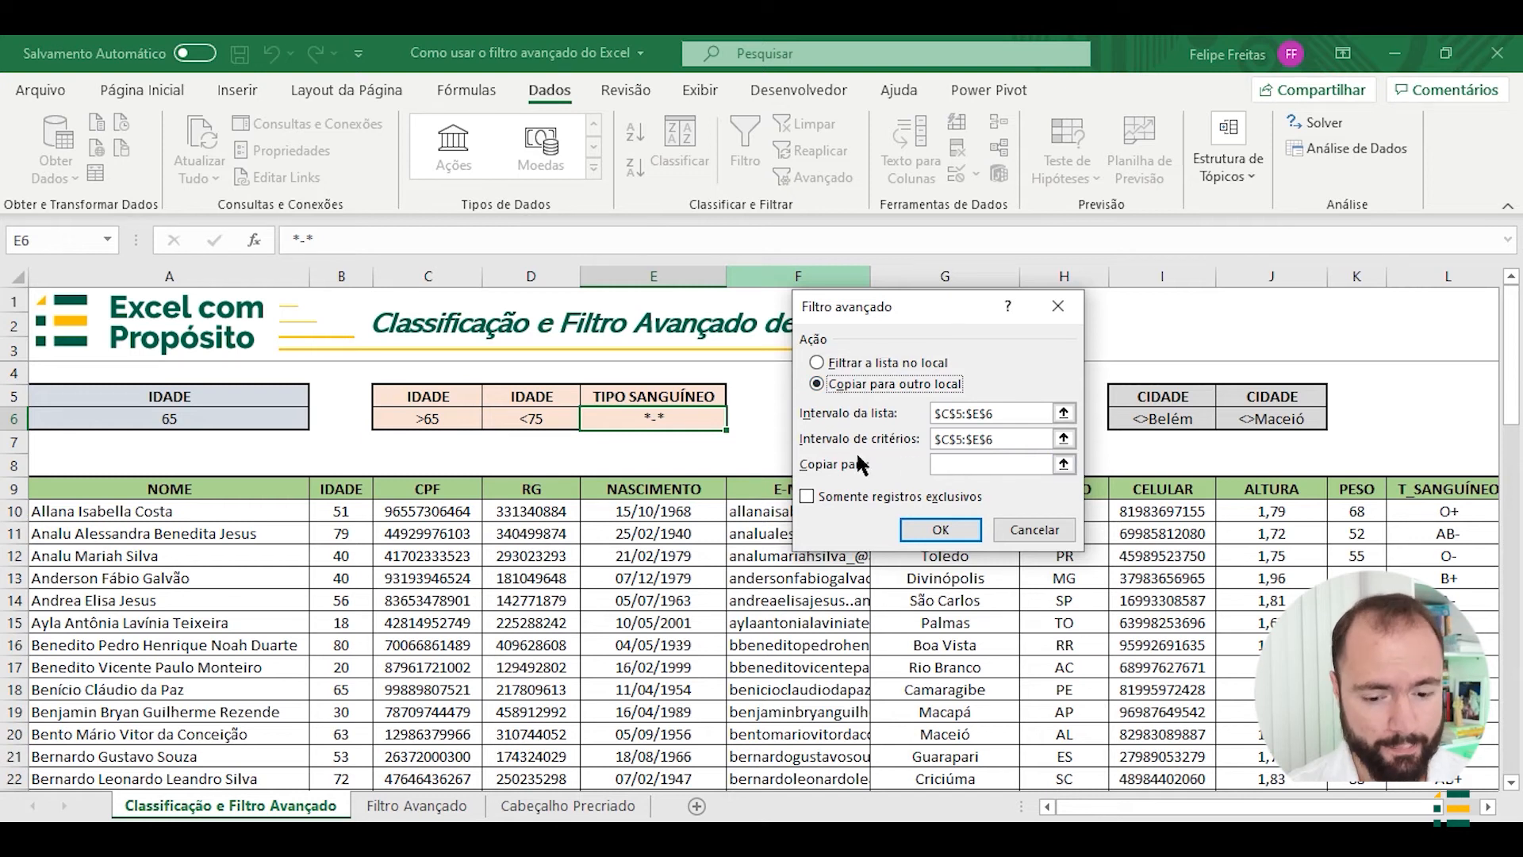
{"action": "left_click", "coordinate": [1063, 465]}
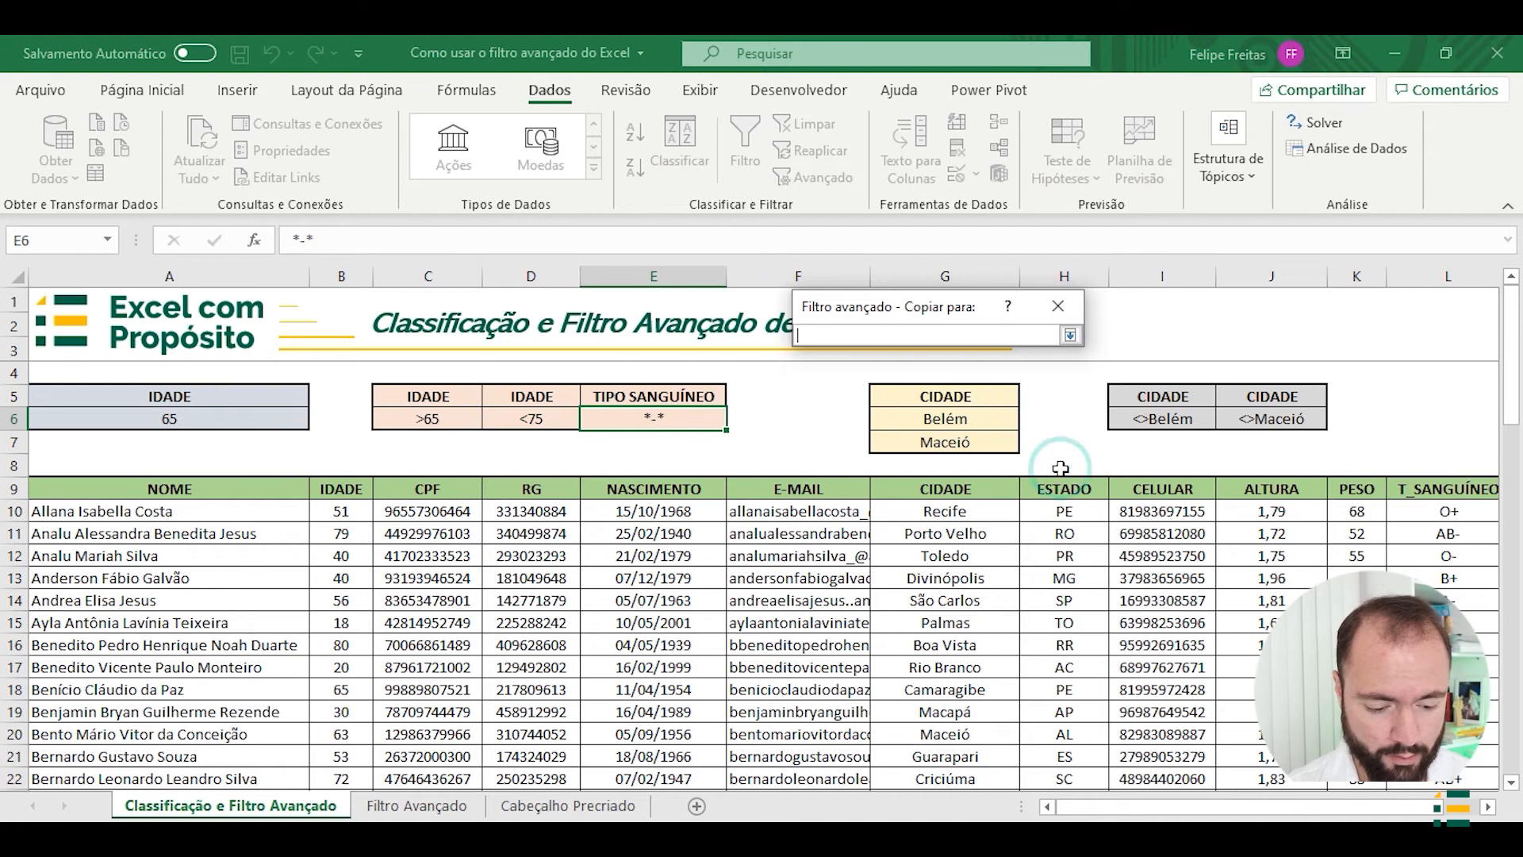
{"action": "left_click", "coordinate": [416, 805]}
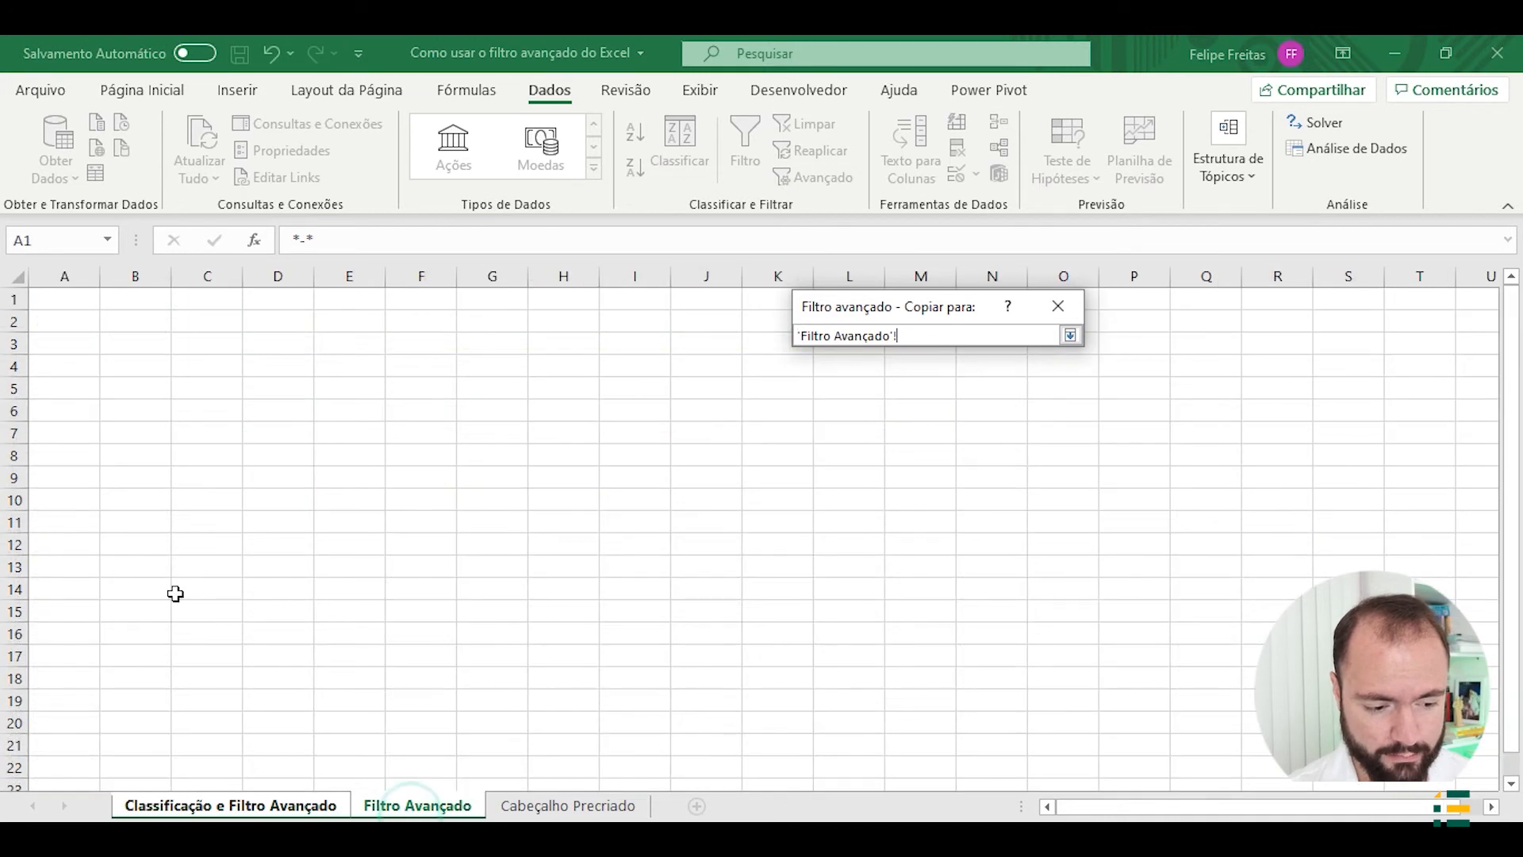
{"action": "left_click", "coordinate": [58, 298]}
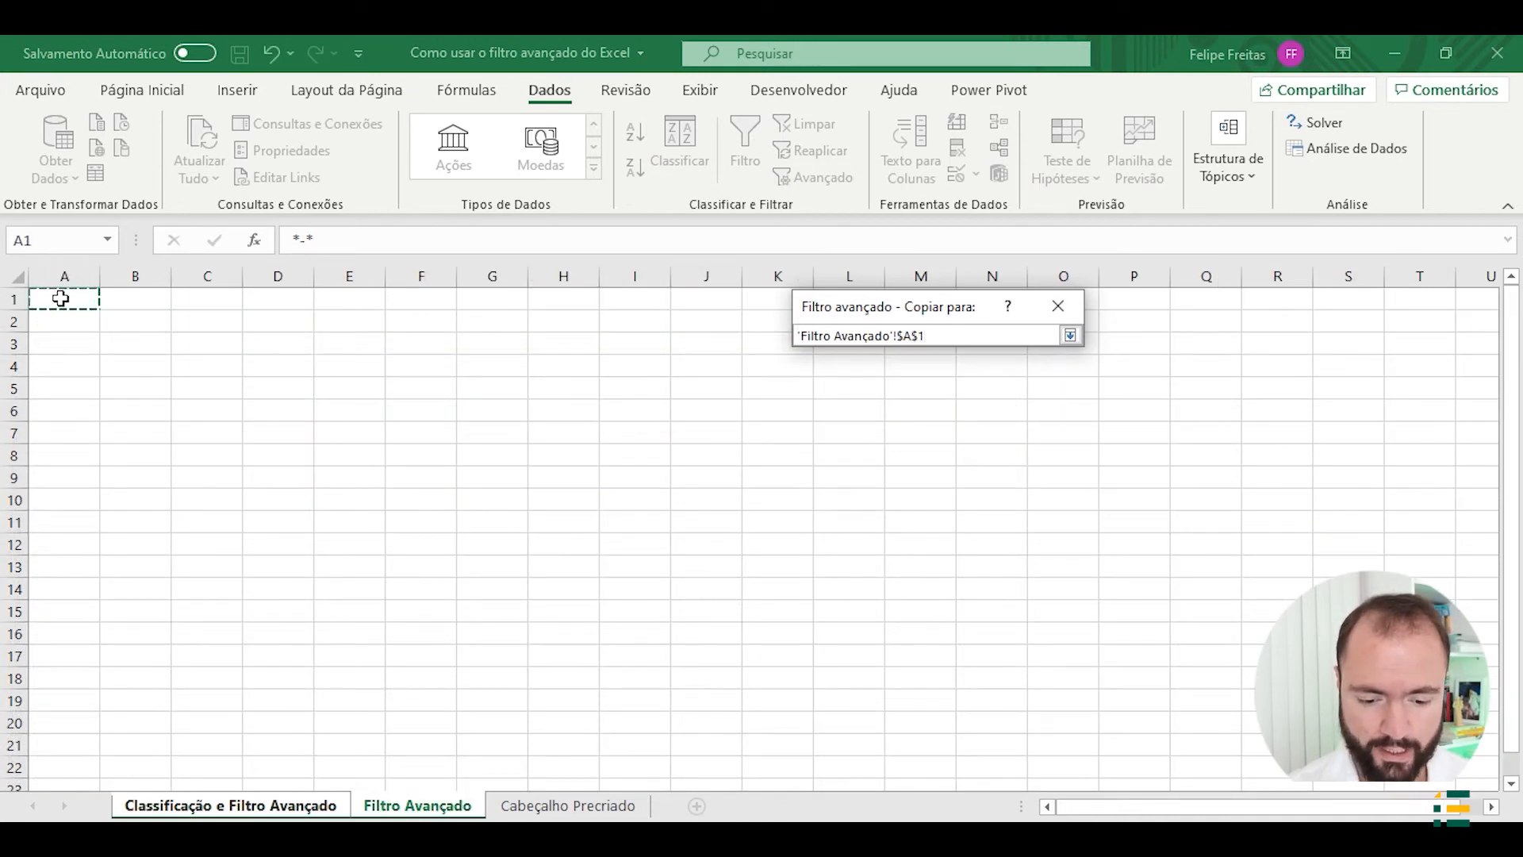
{"action": "key", "text": "Return"}
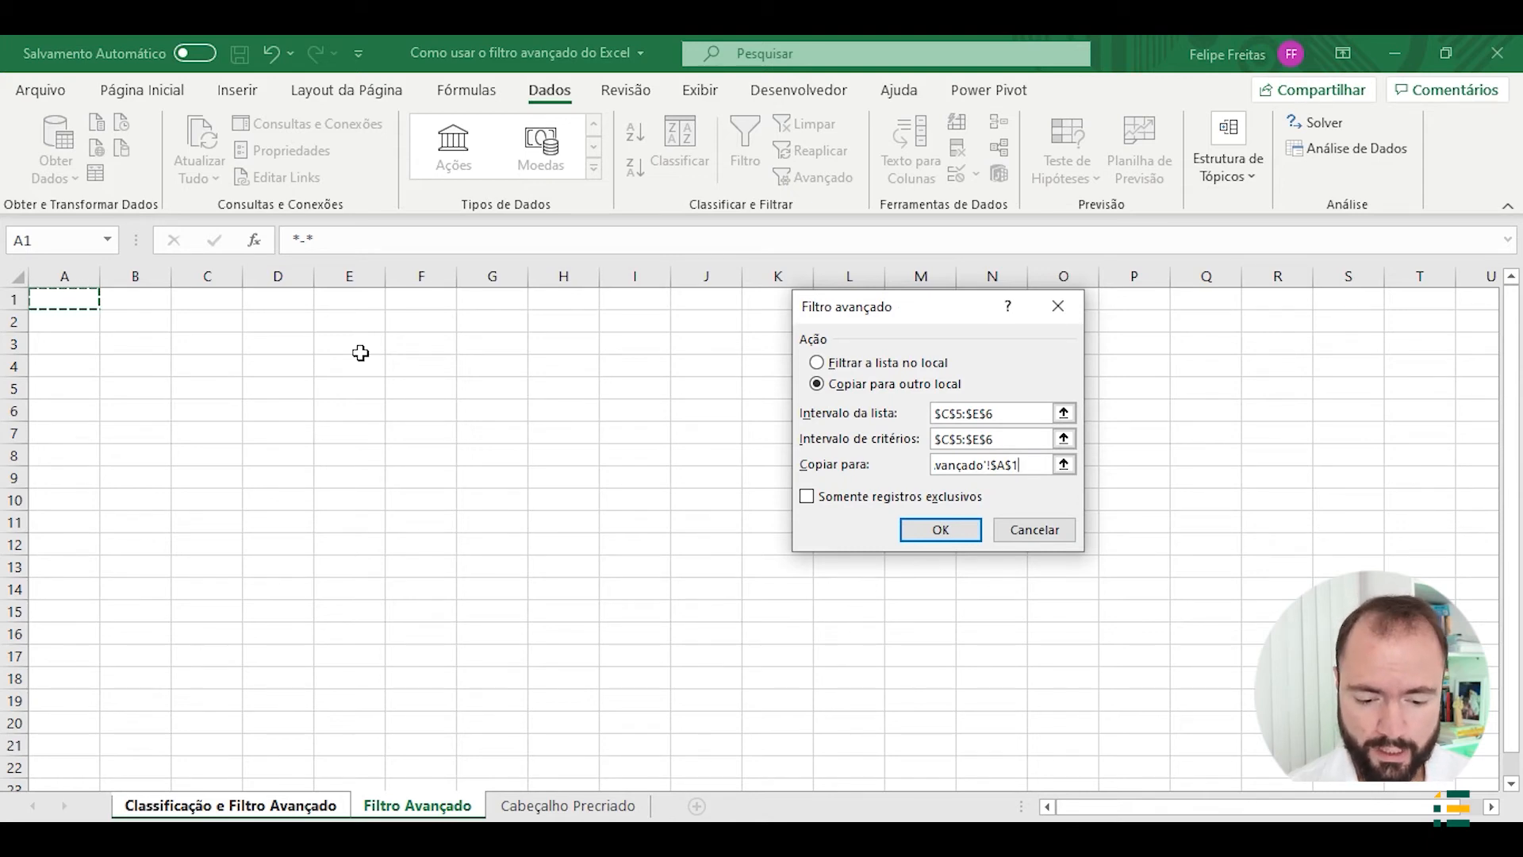
Set the advanced filter's list range to A9:L69 on the Classificação e Filtro Avançado sheet
{"action": "left_click", "coordinate": [1062, 412]}
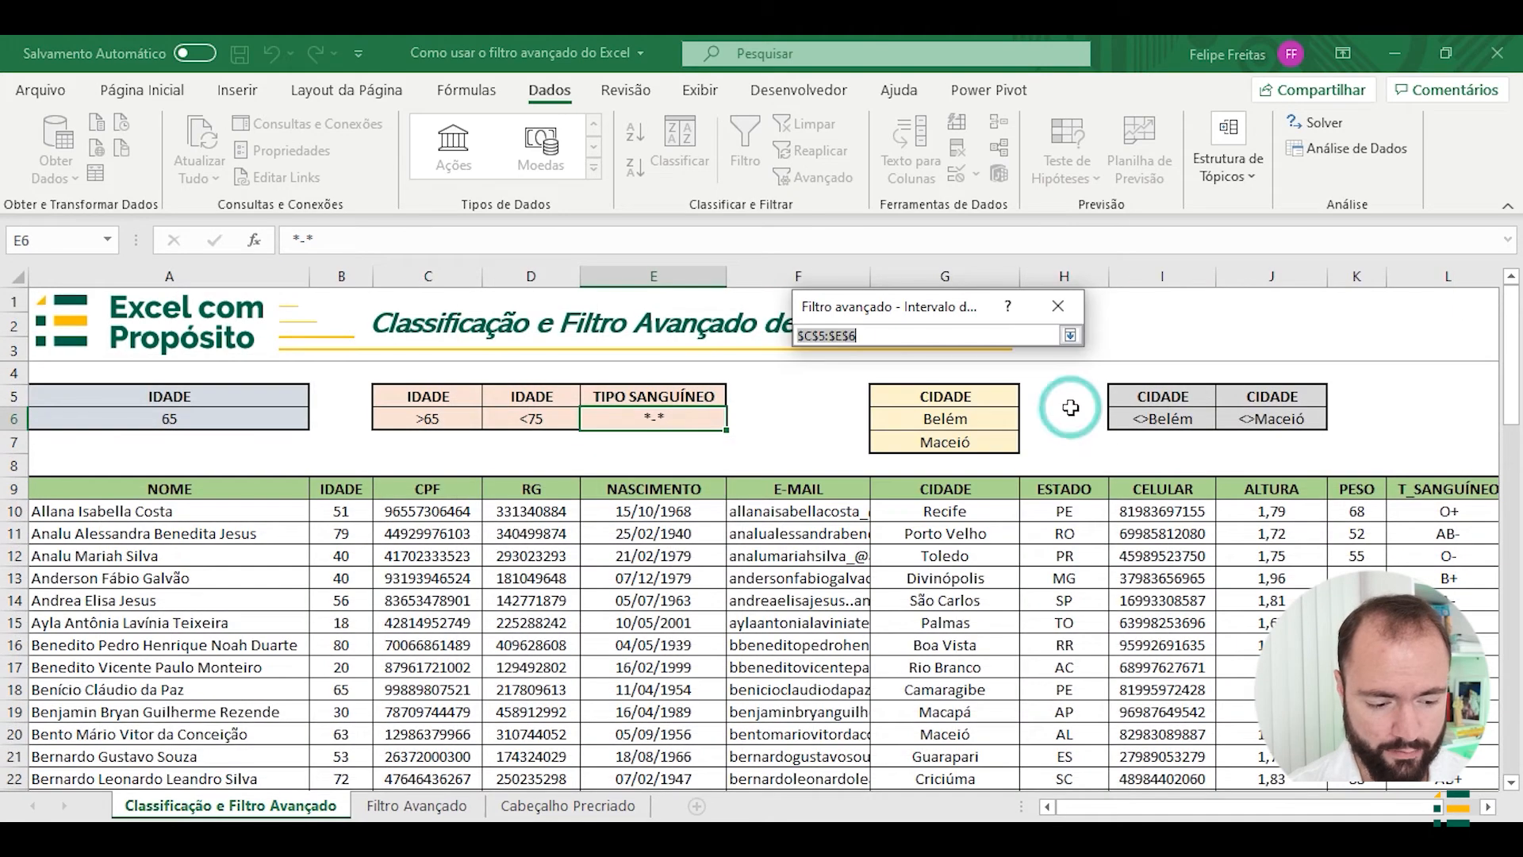
{"action": "left_click", "coordinate": [261, 488]}
{"action": "key", "text": "ctrl+shift+Right"}
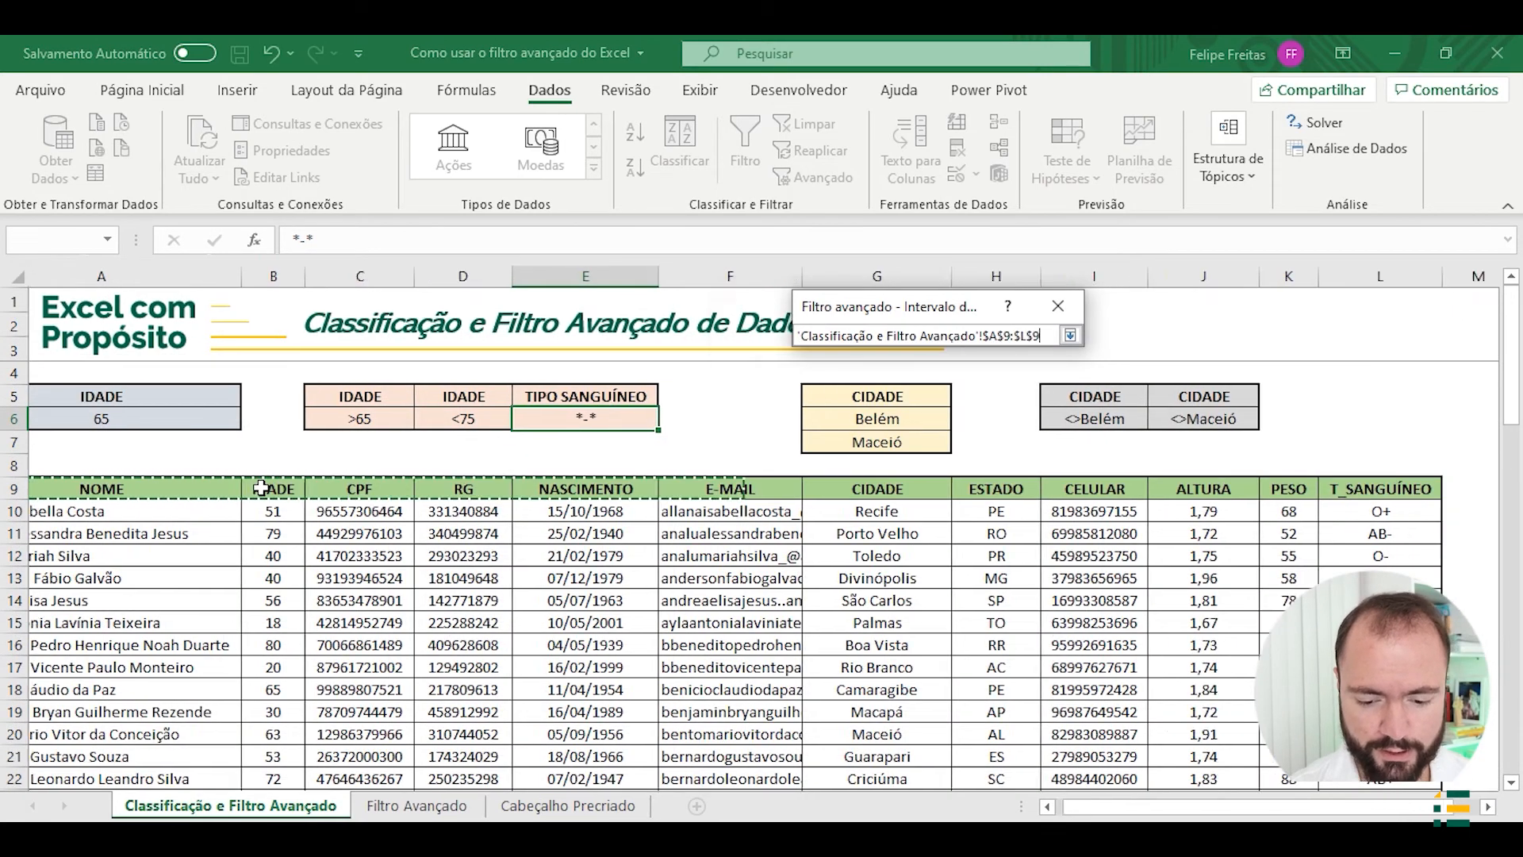
{"action": "key", "text": "ctrl+shift+Down"}
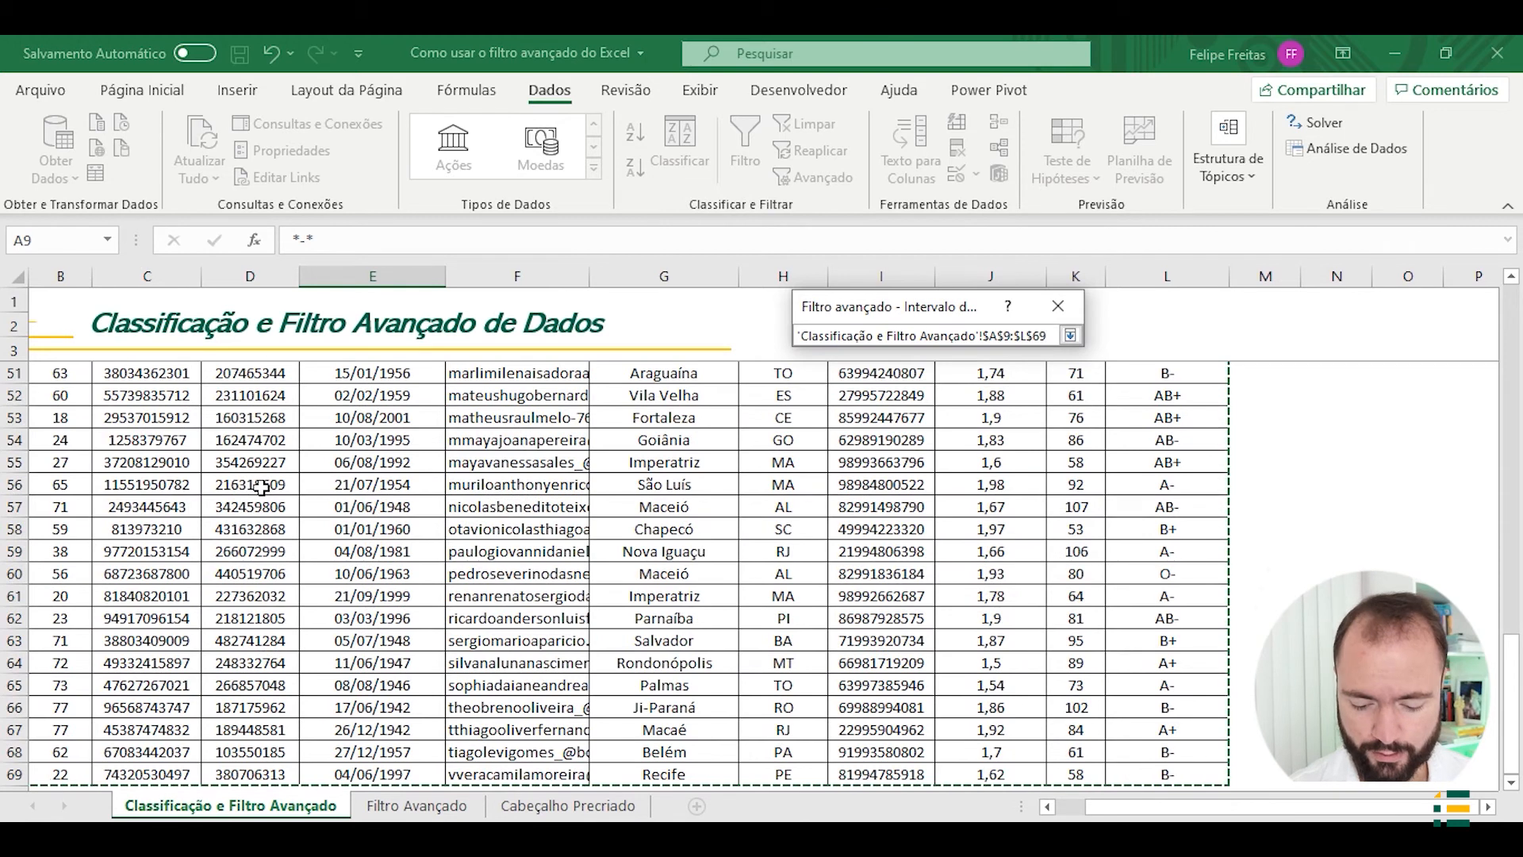
{"action": "key", "text": "Return"}
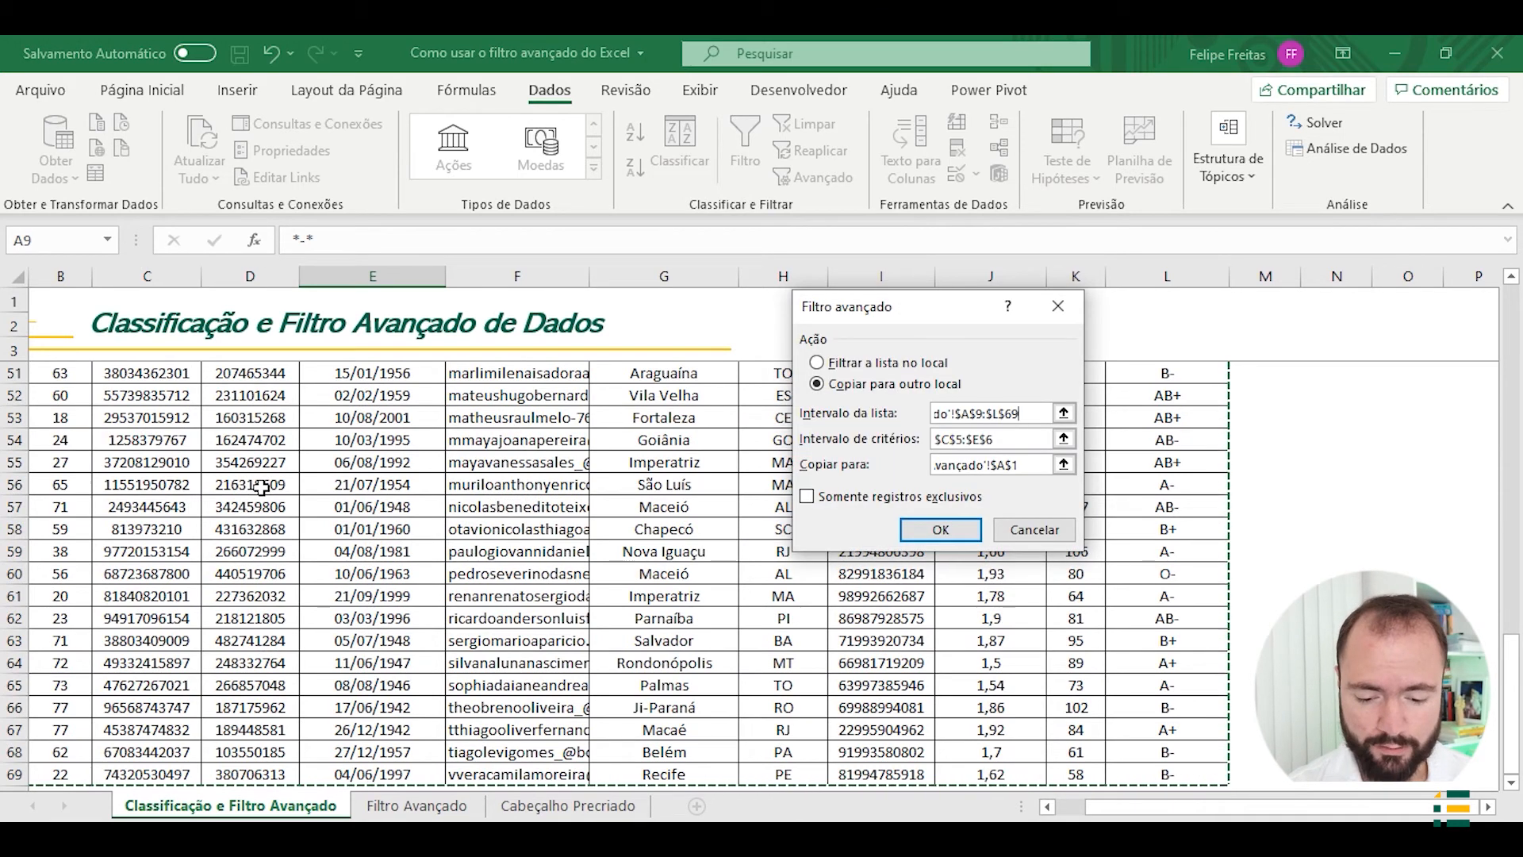
Set the criteria range to the CIDADE cells G5:G7 and try to copy the filtered records to the Filtro Avançado sheet
{"action": "left_click", "coordinate": [1063, 440]}
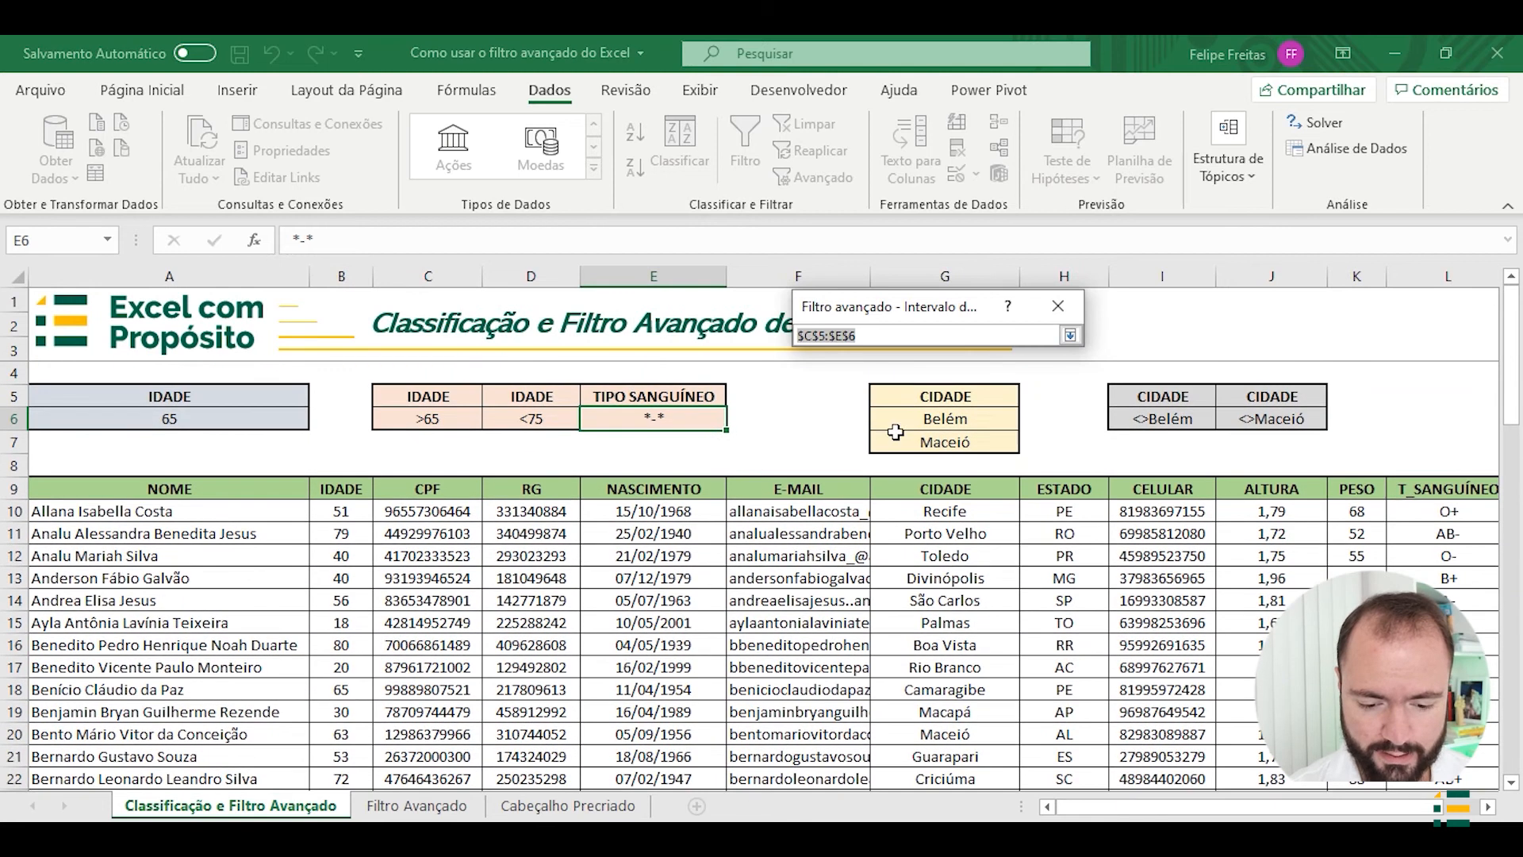
{"action": "left_click_drag", "start_coordinate": [925, 395], "coordinate": [938, 432]}
{"action": "key", "text": "Return"}
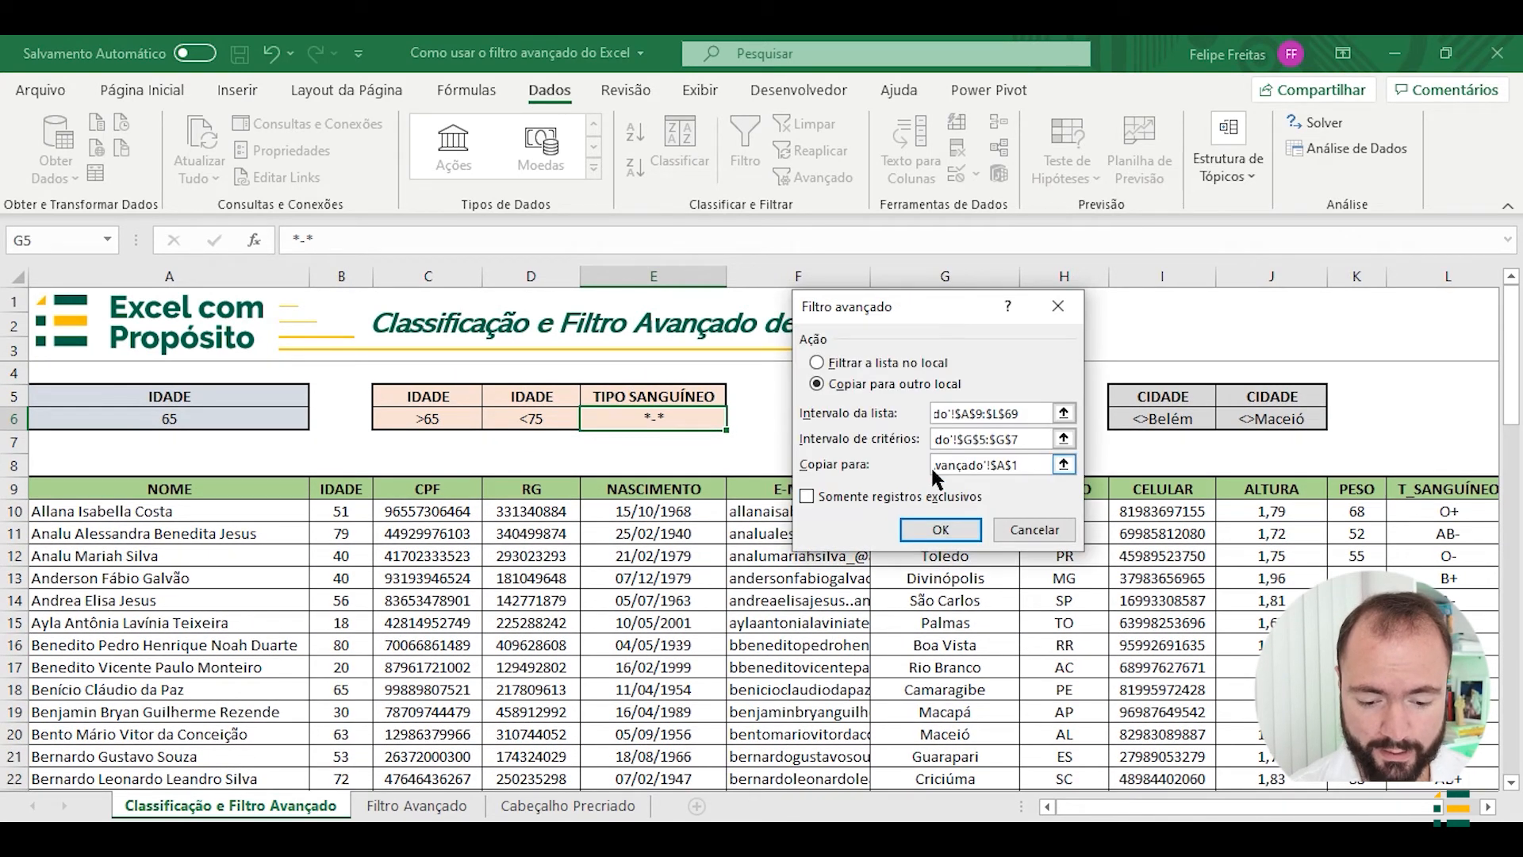
{"action": "left_click", "coordinate": [950, 530]}
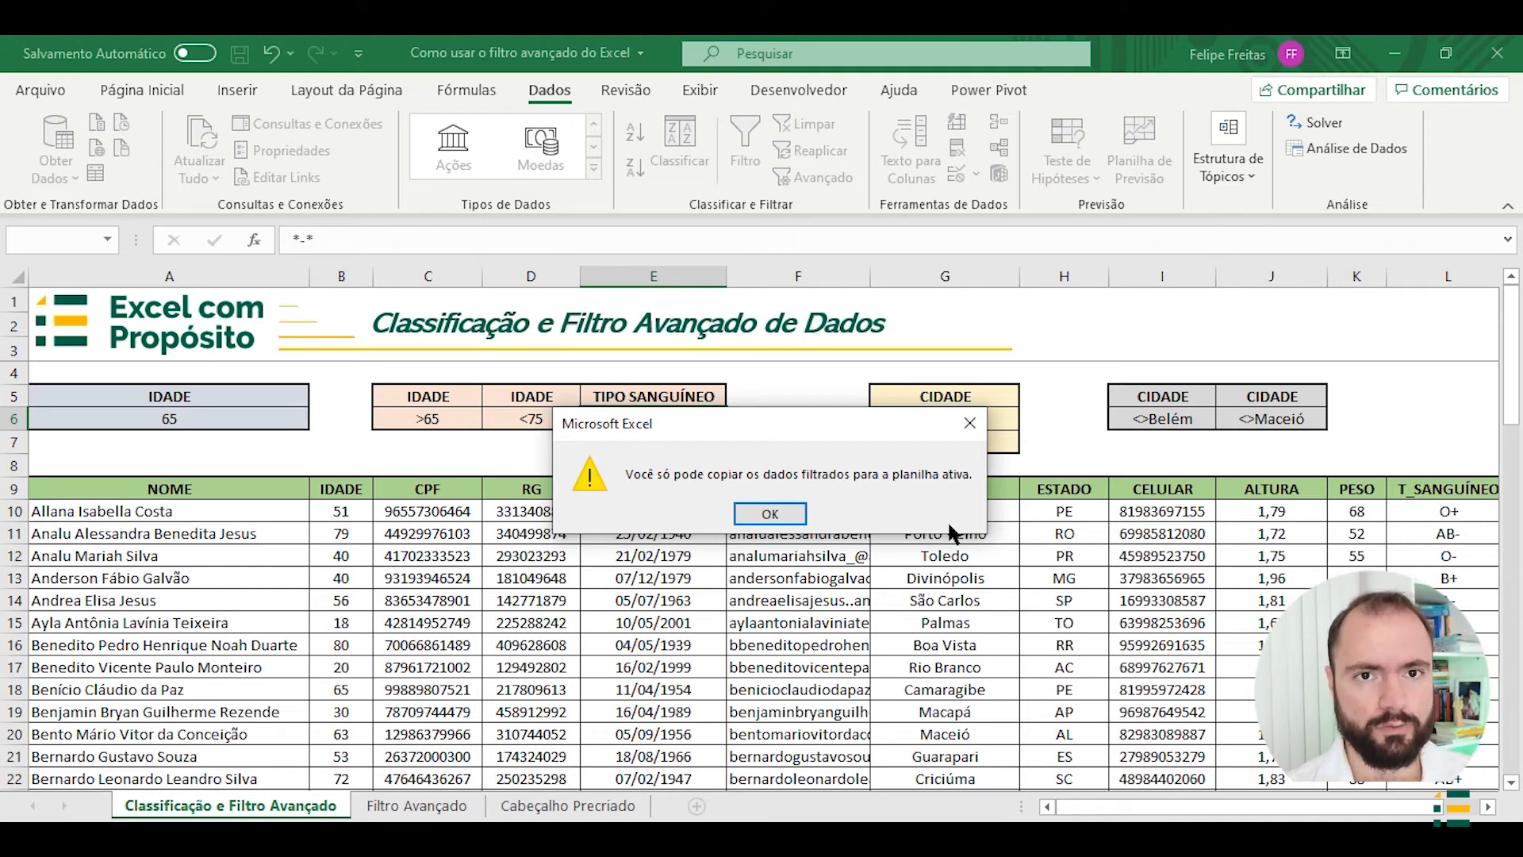
{"action": "key", "text": "Return"}
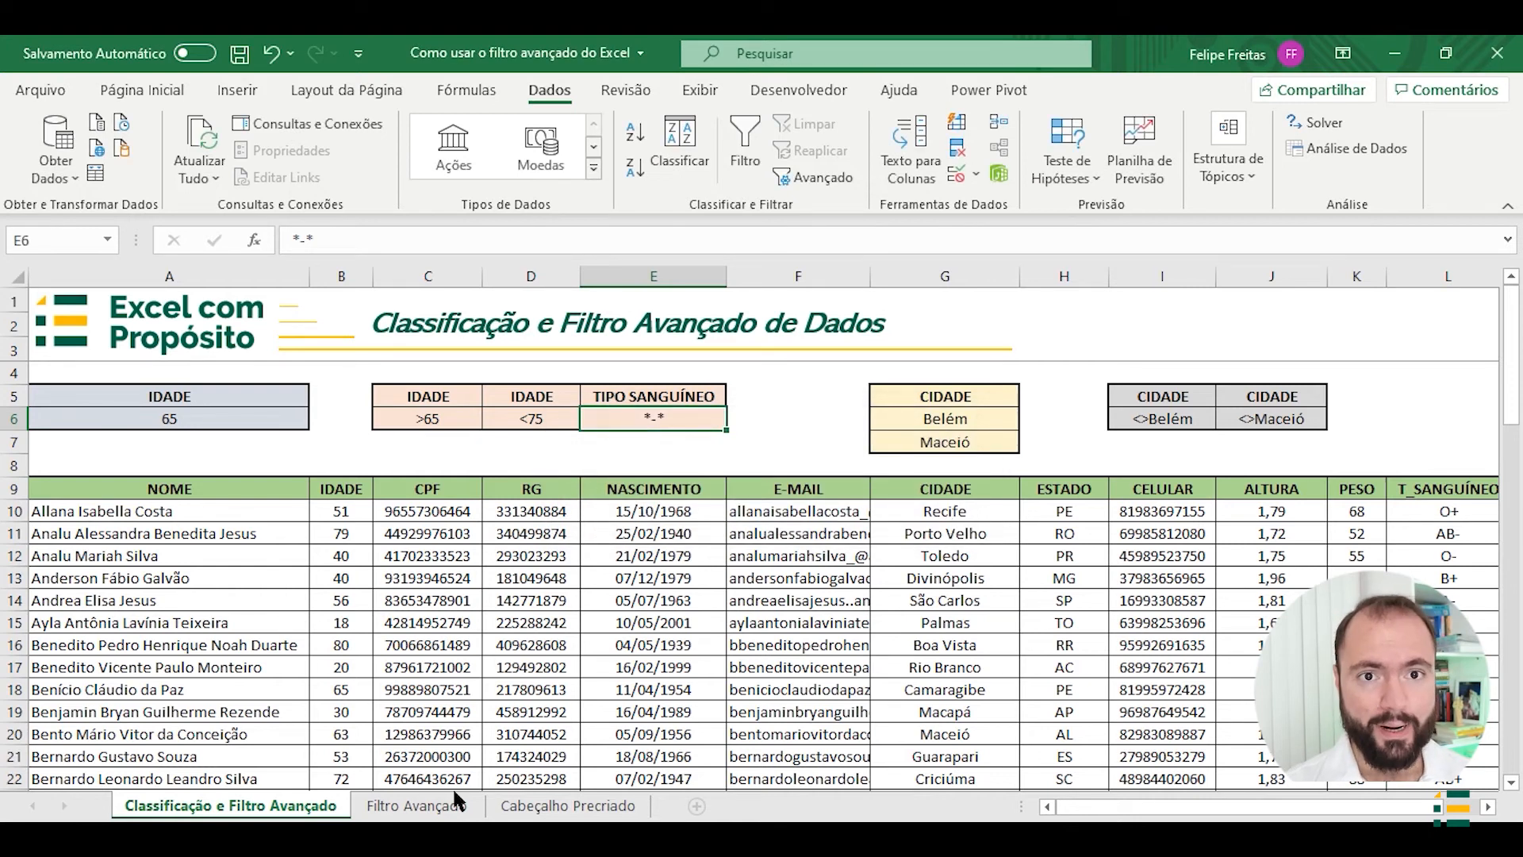
From the Filtro Avançado sheet, start an advanced filter that copies to another location, with cell A1 as the destination
{"action": "left_click", "coordinate": [420, 805]}
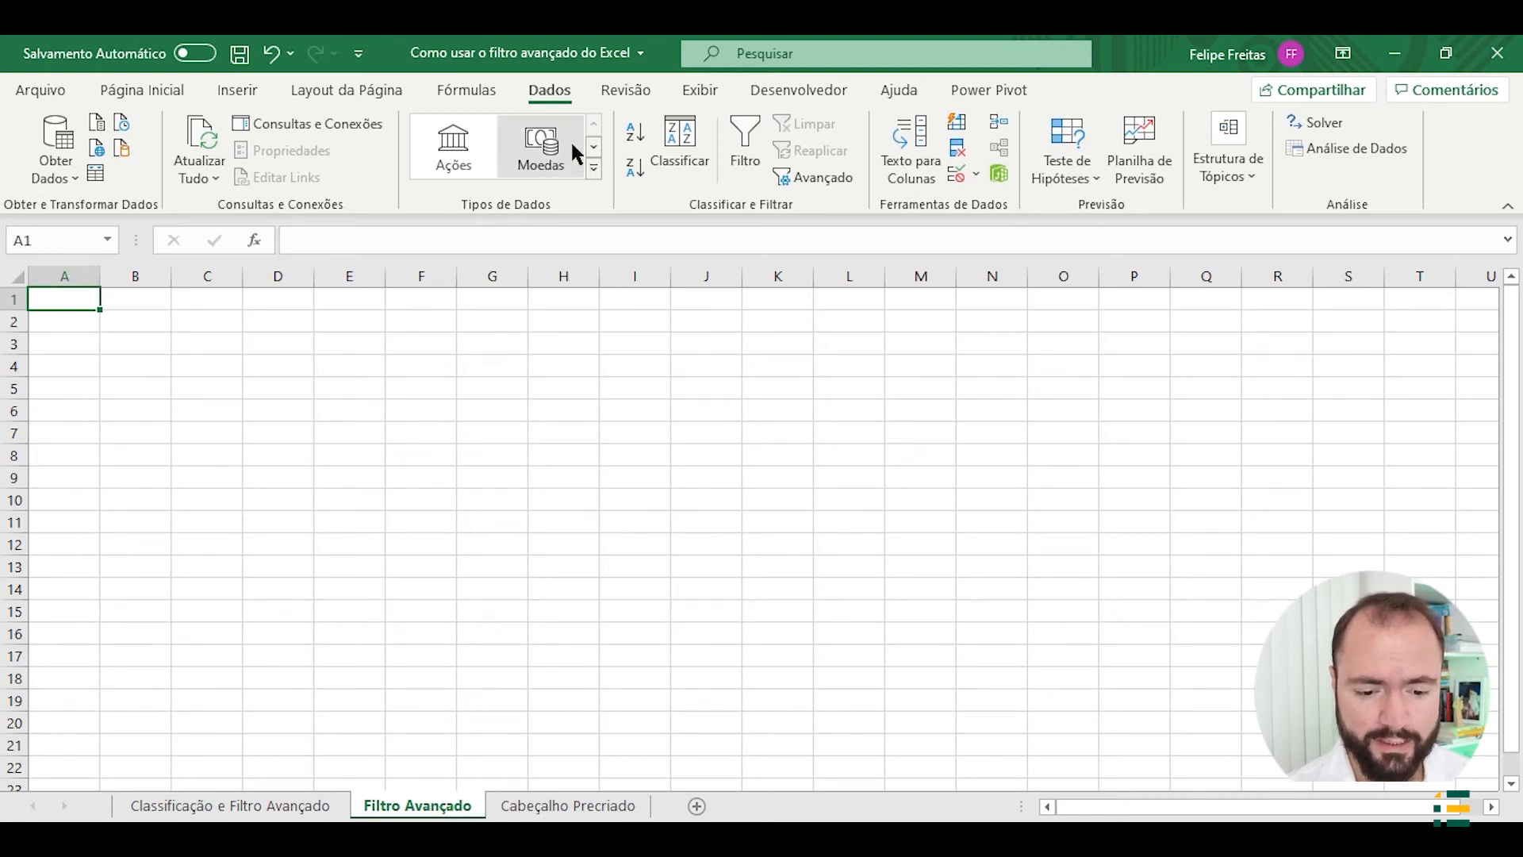
{"action": "left_click", "coordinate": [815, 177]}
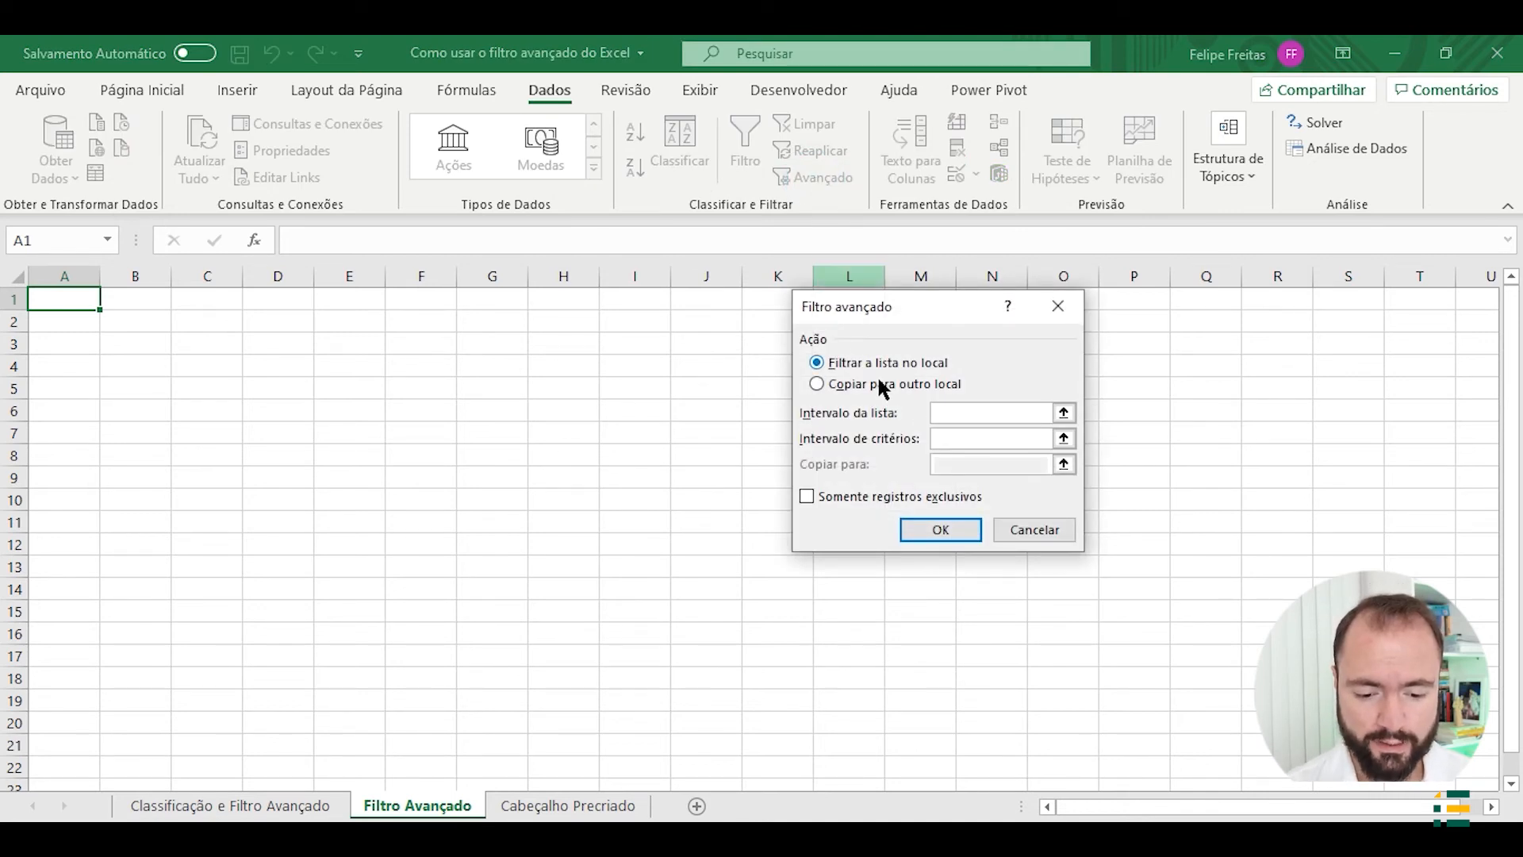
{"action": "left_click", "coordinate": [819, 382]}
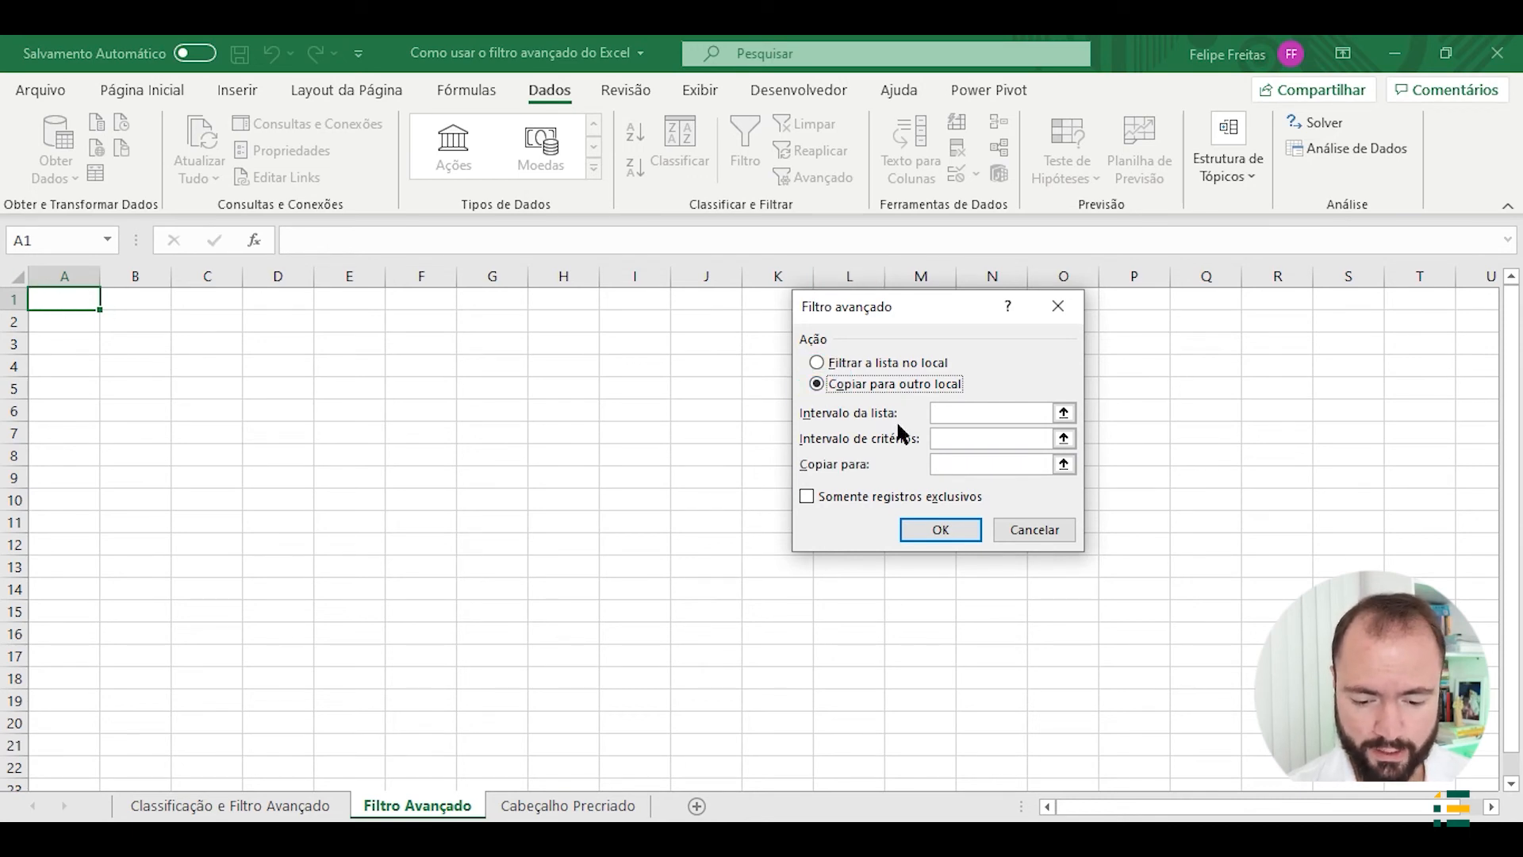
{"action": "left_click", "coordinate": [1063, 464]}
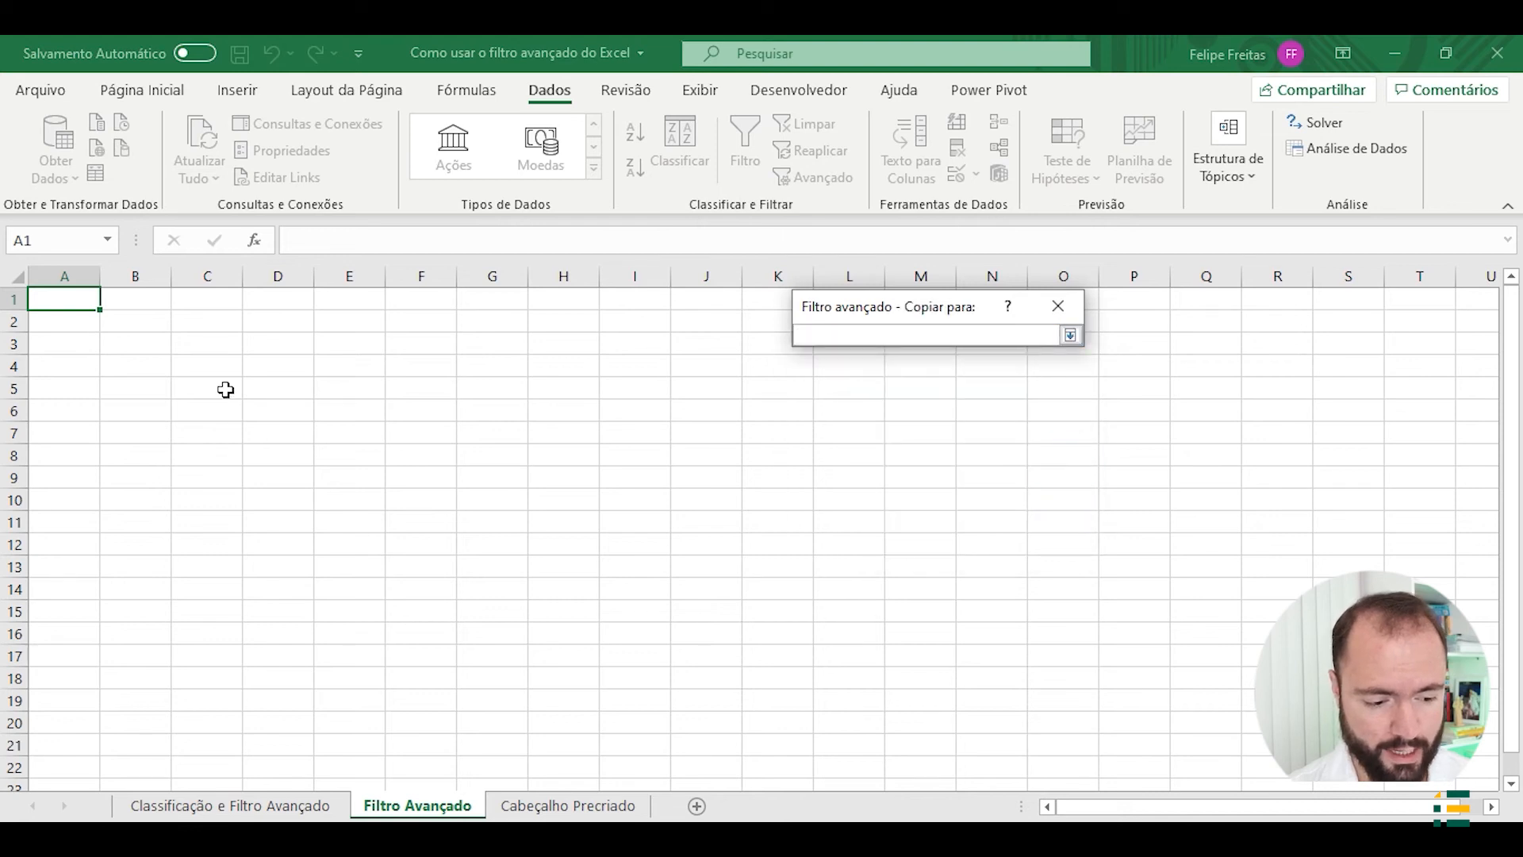
{"action": "left_click", "coordinate": [82, 298]}
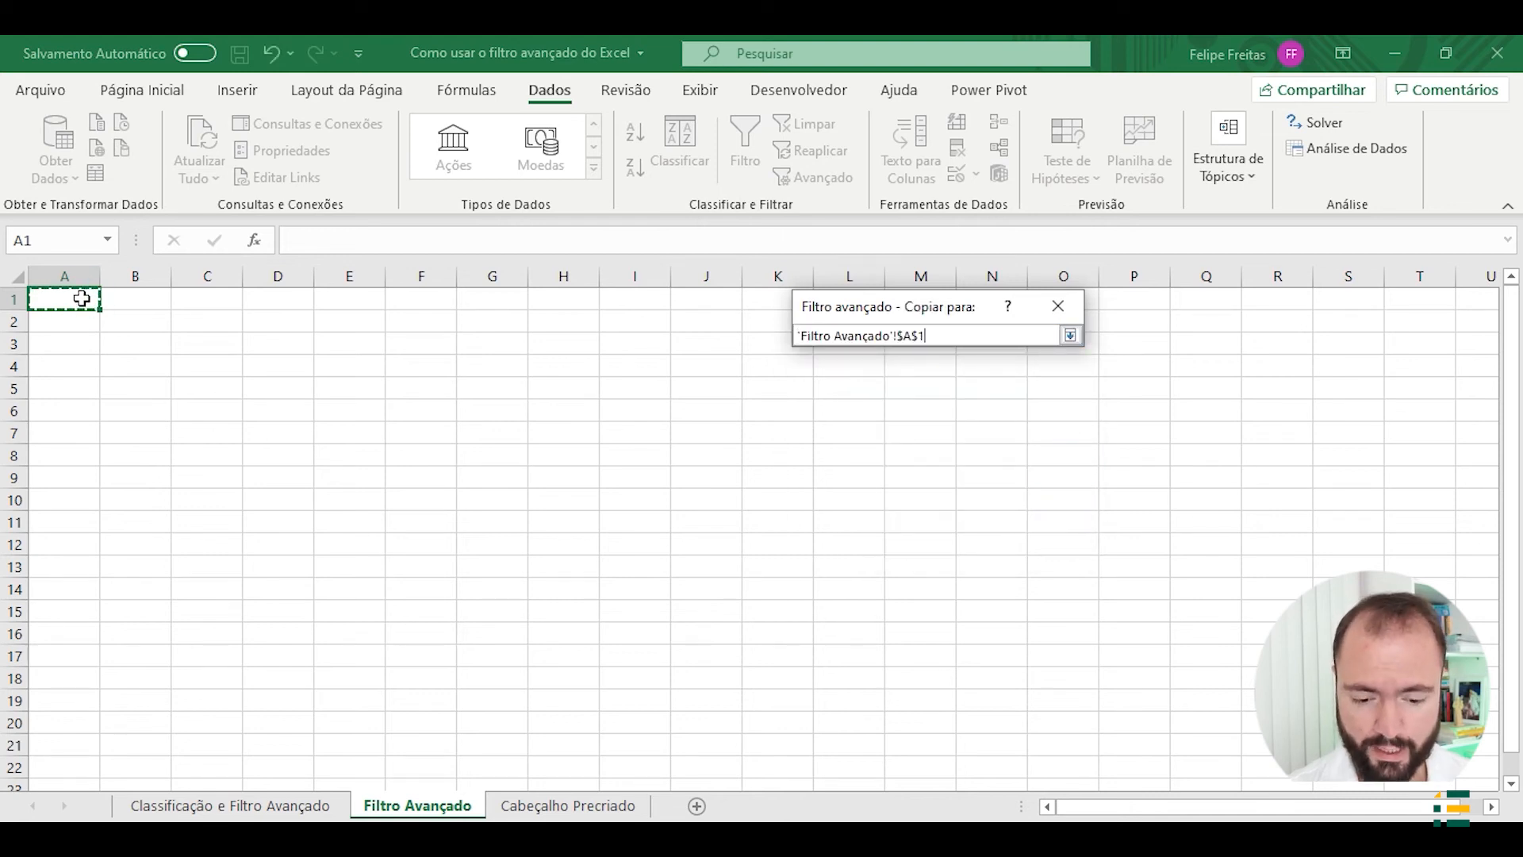
{"action": "key", "text": "Return"}
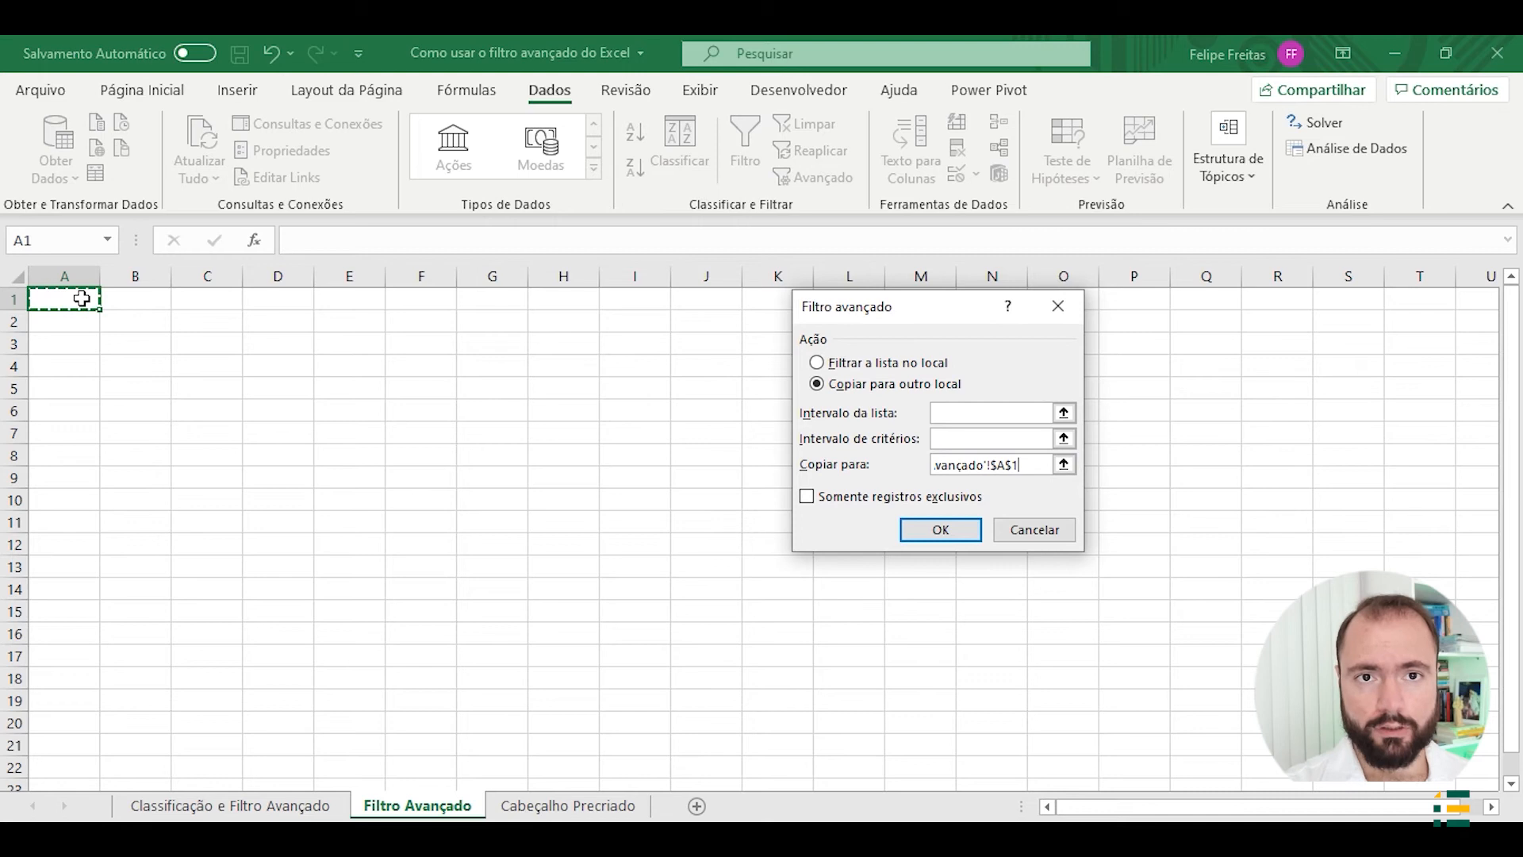
Set the list range to A9:L69 of the Classificação e Filtro Avançado sheet for the filter copying to A1
{"action": "left_click", "coordinate": [965, 410]}
{"action": "left_click", "coordinate": [1064, 414]}
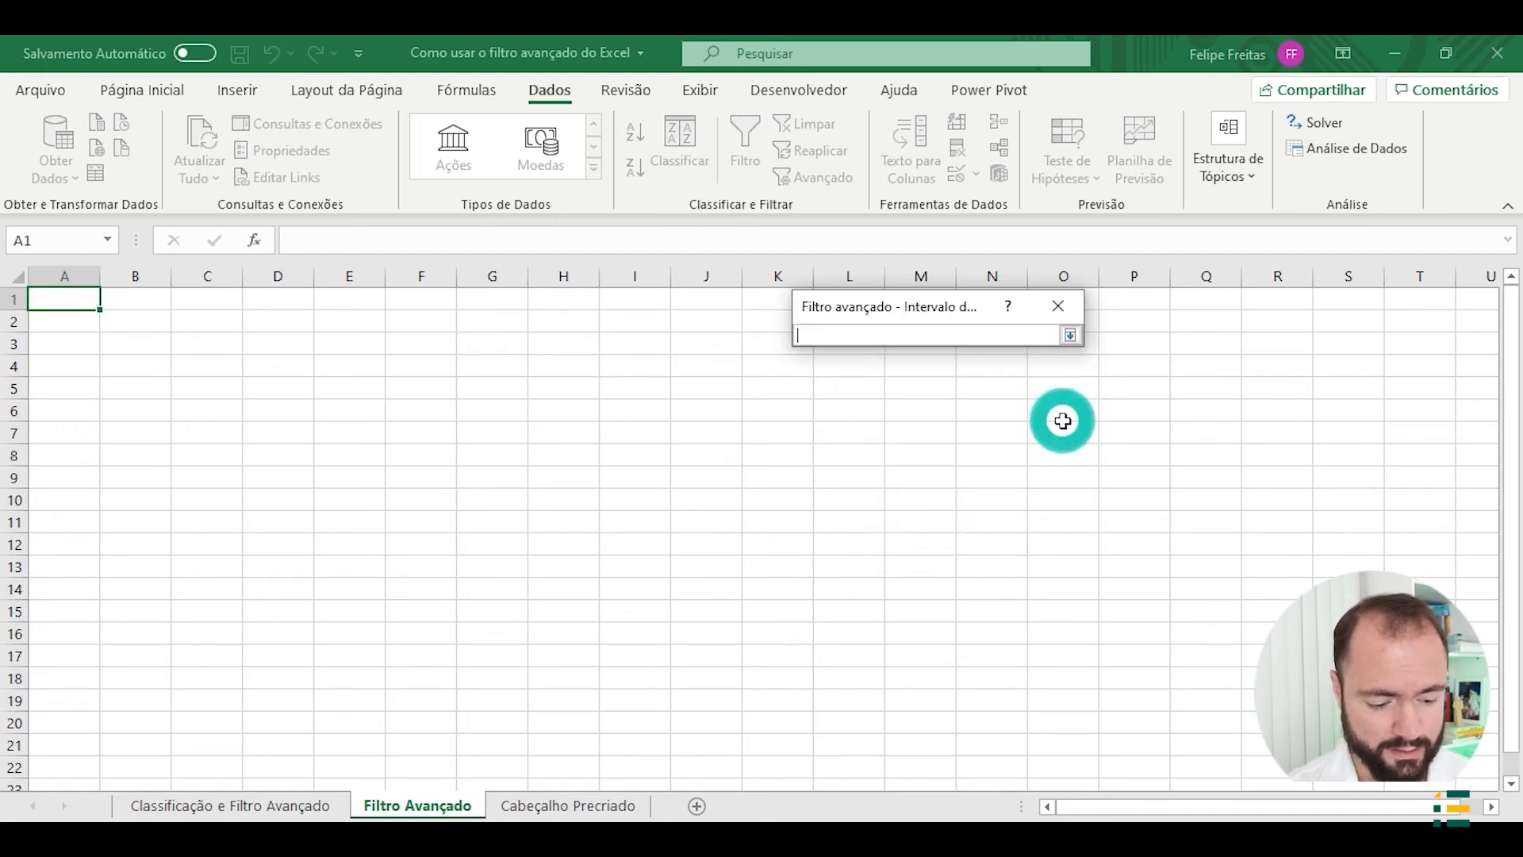
{"action": "left_click", "coordinate": [258, 803]}
{"action": "left_click", "coordinate": [271, 488]}
{"action": "key", "text": "ctrl+shift+Right"}
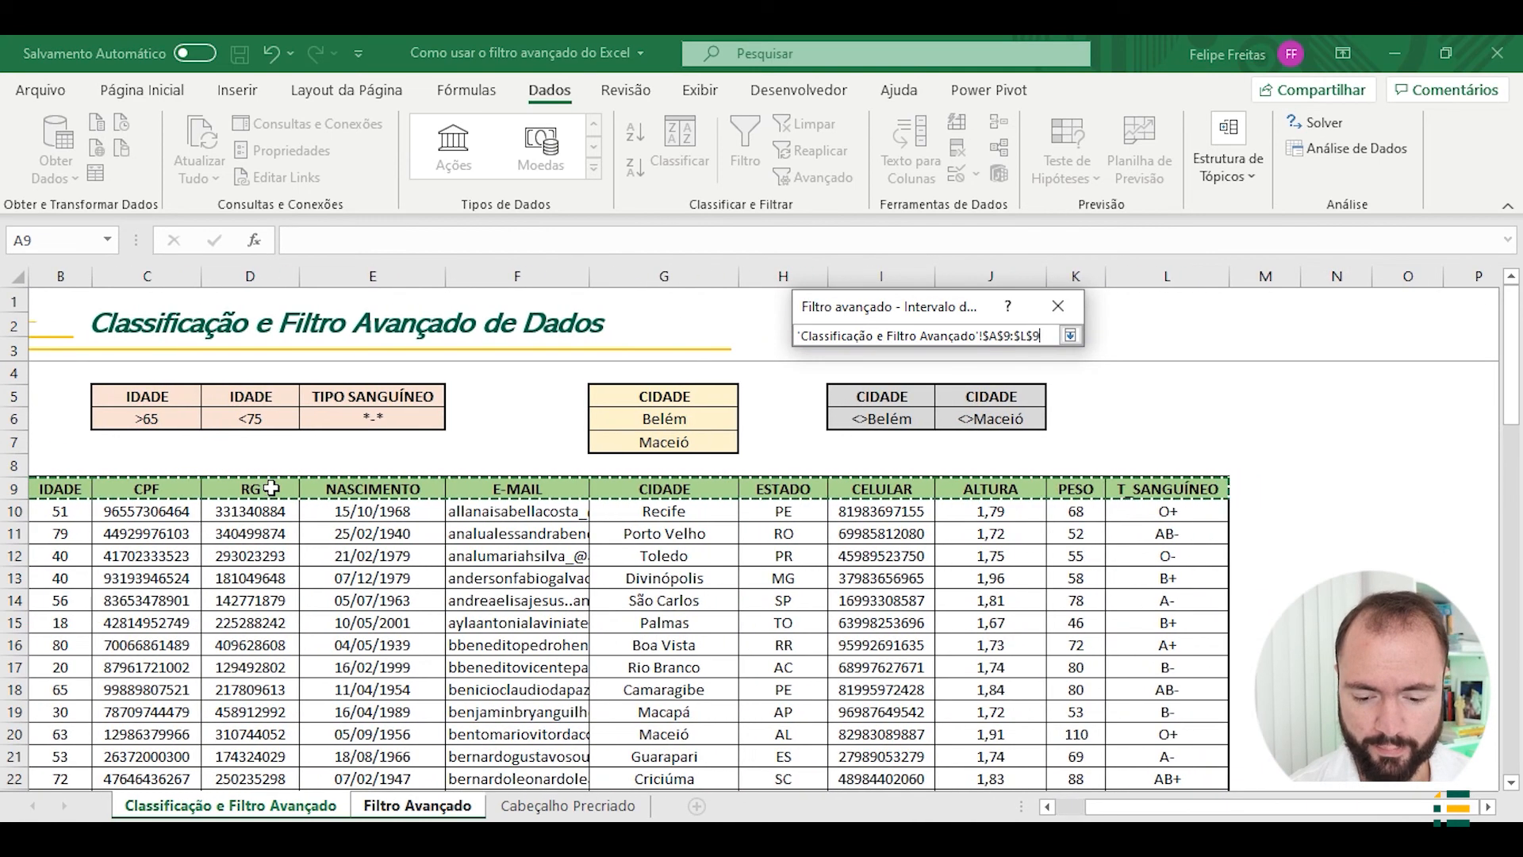
{"action": "key", "text": "ctrl+shift+Down"}
{"action": "key", "text": "Return"}
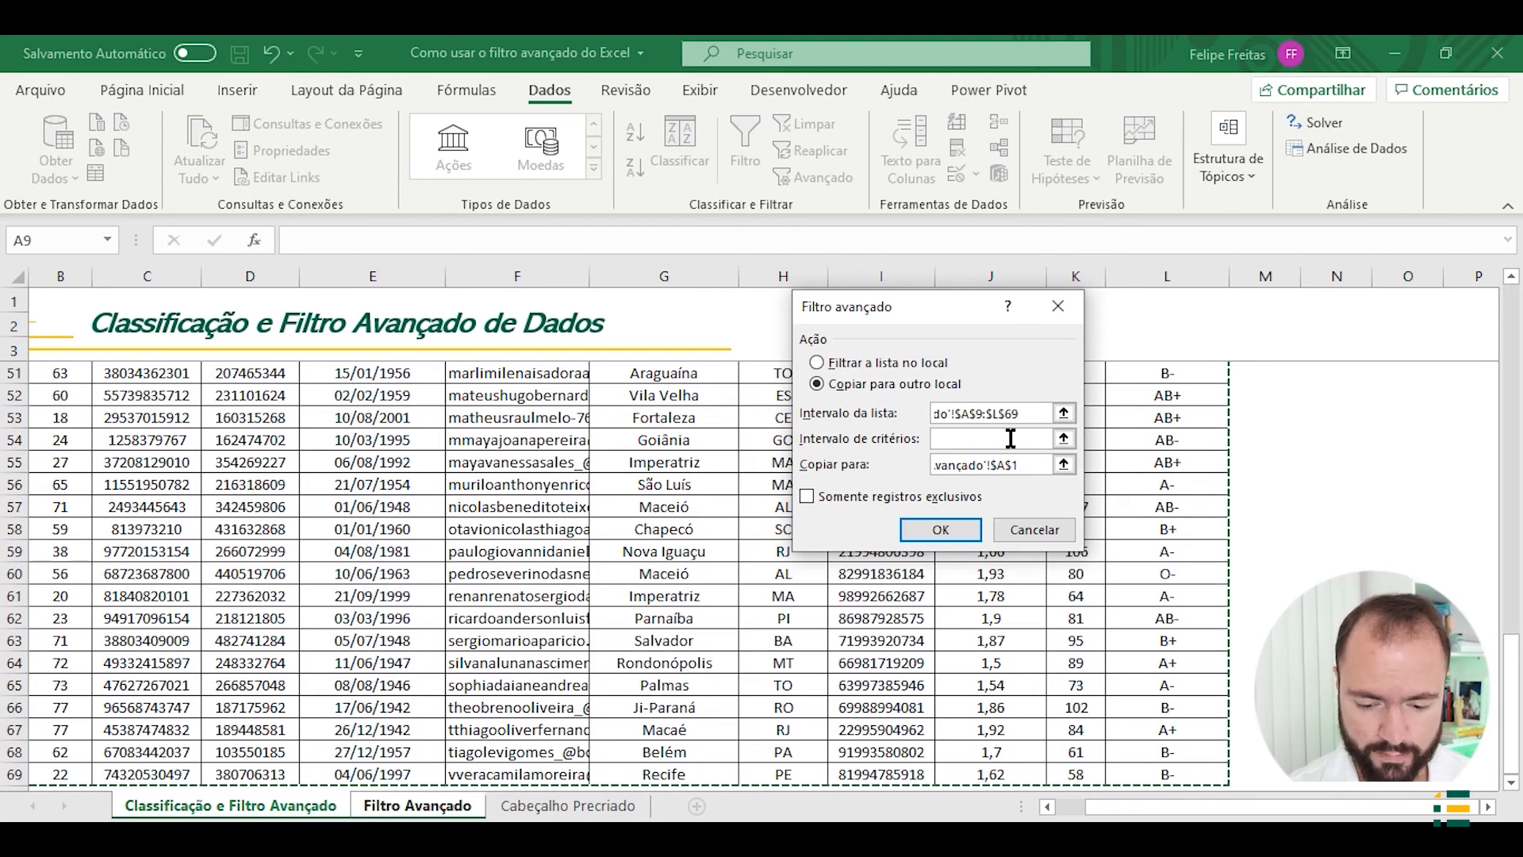
Set the criteria range to the CIDADE cells G5:G7 of the Classificação e Filtro Avançado sheet and run the filter
{"action": "left_click", "coordinate": [1063, 439]}
{"action": "left_click", "coordinate": [1063, 439]}
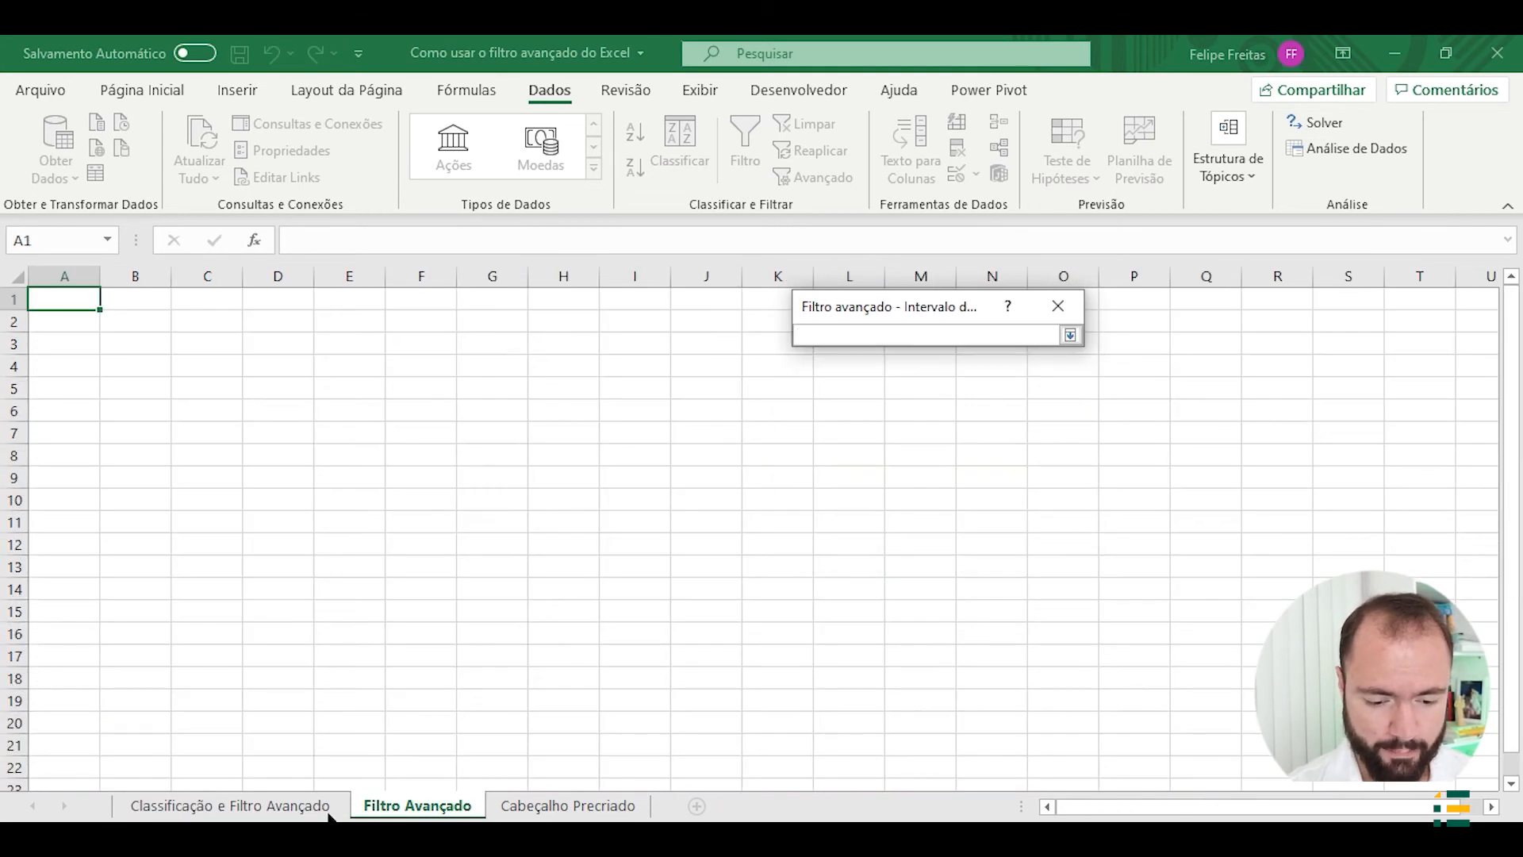
{"action": "left_click", "coordinate": [279, 805]}
{"action": "scroll", "coordinate": [891, 510], "scroll_direction": "up", "scroll_amount": 15}
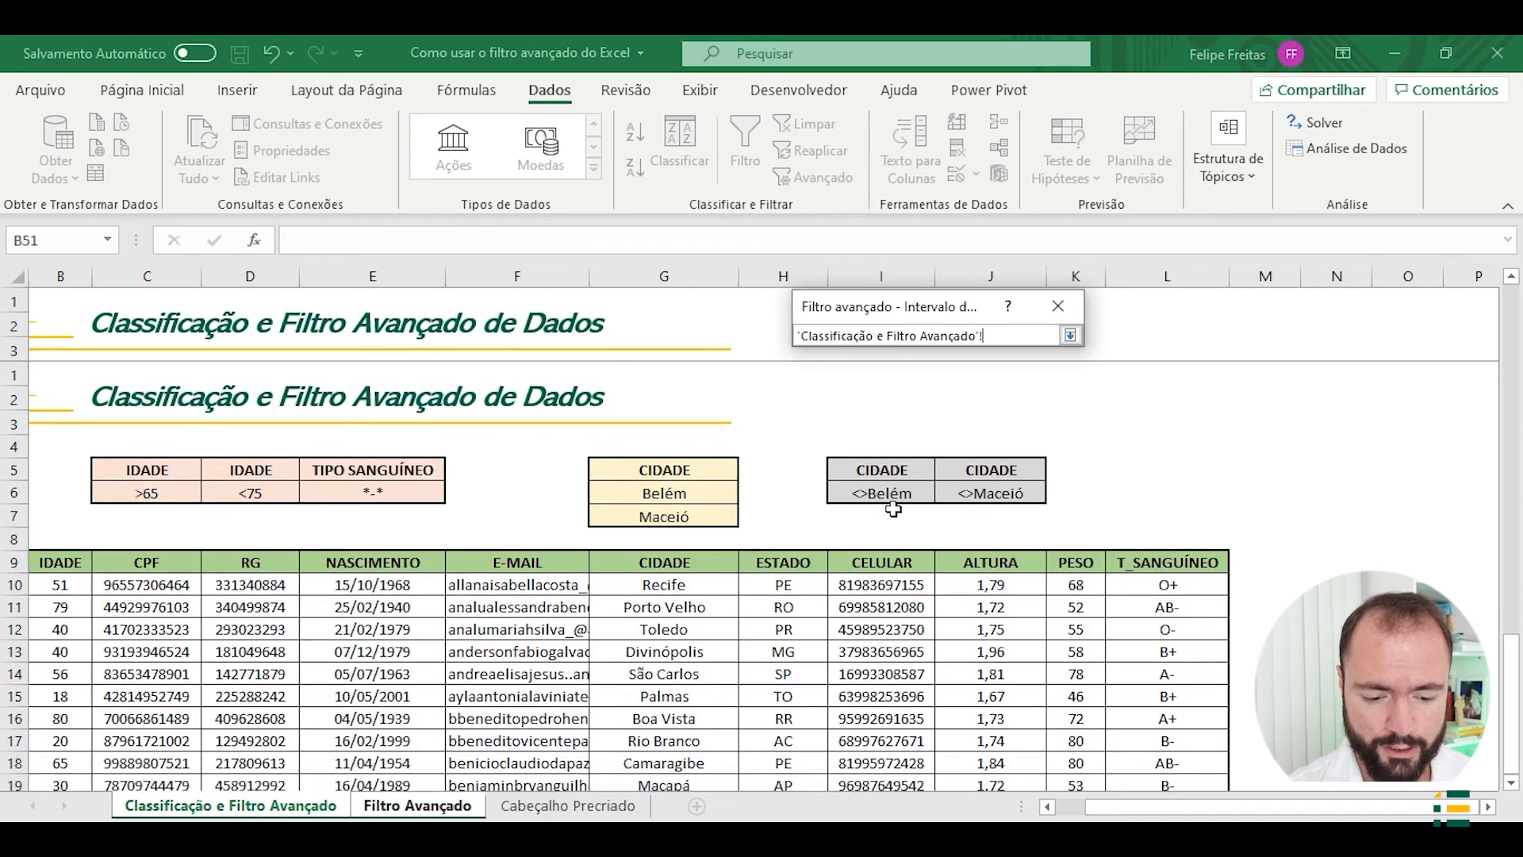
{"action": "left_click_drag", "start_coordinate": [664, 388], "coordinate": [662, 444]}
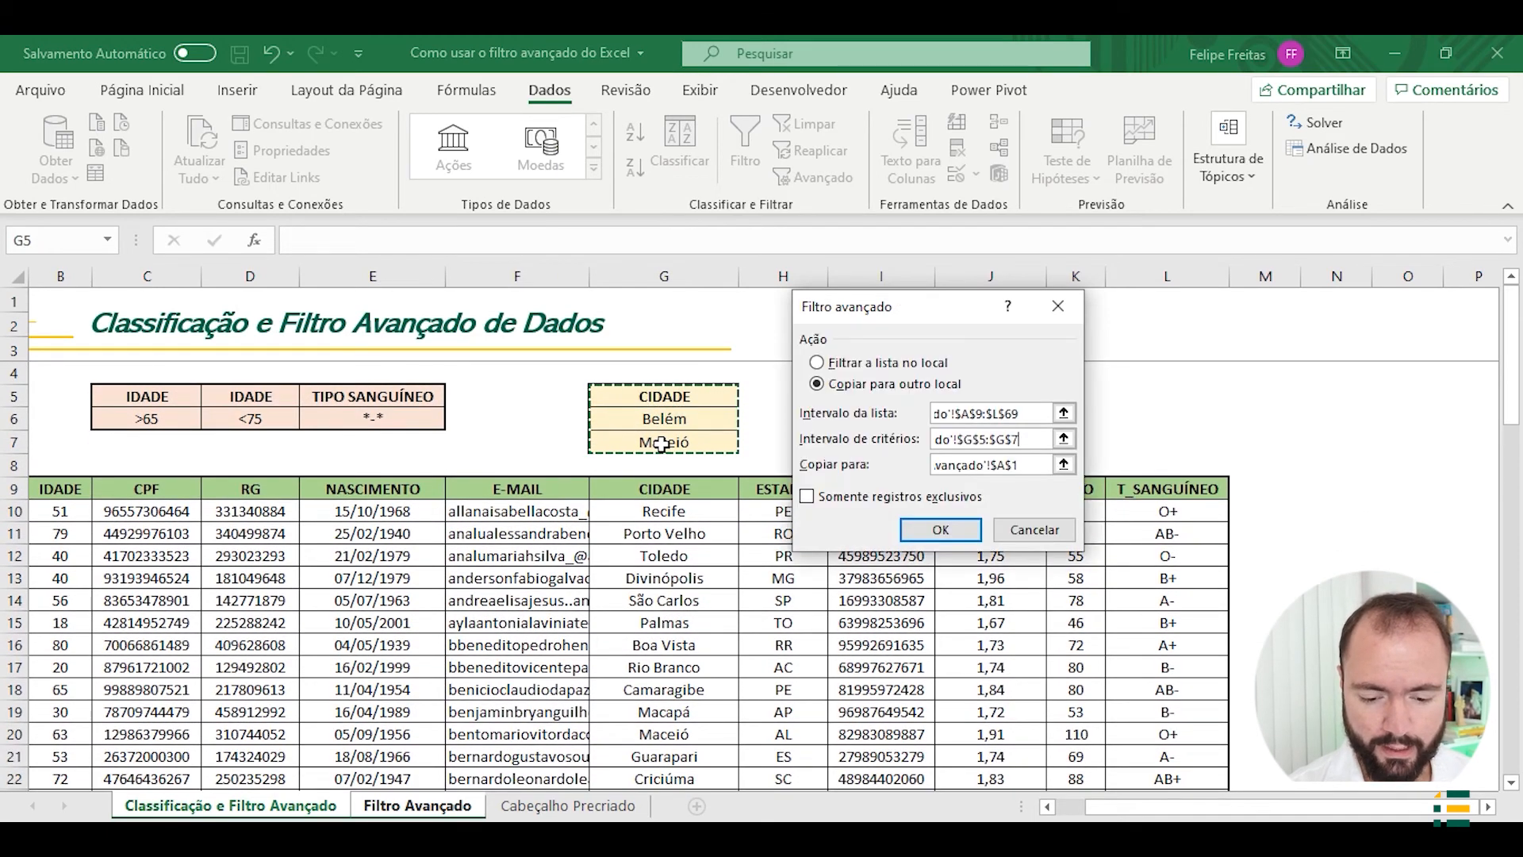
{"action": "left_click", "coordinate": [965, 521]}
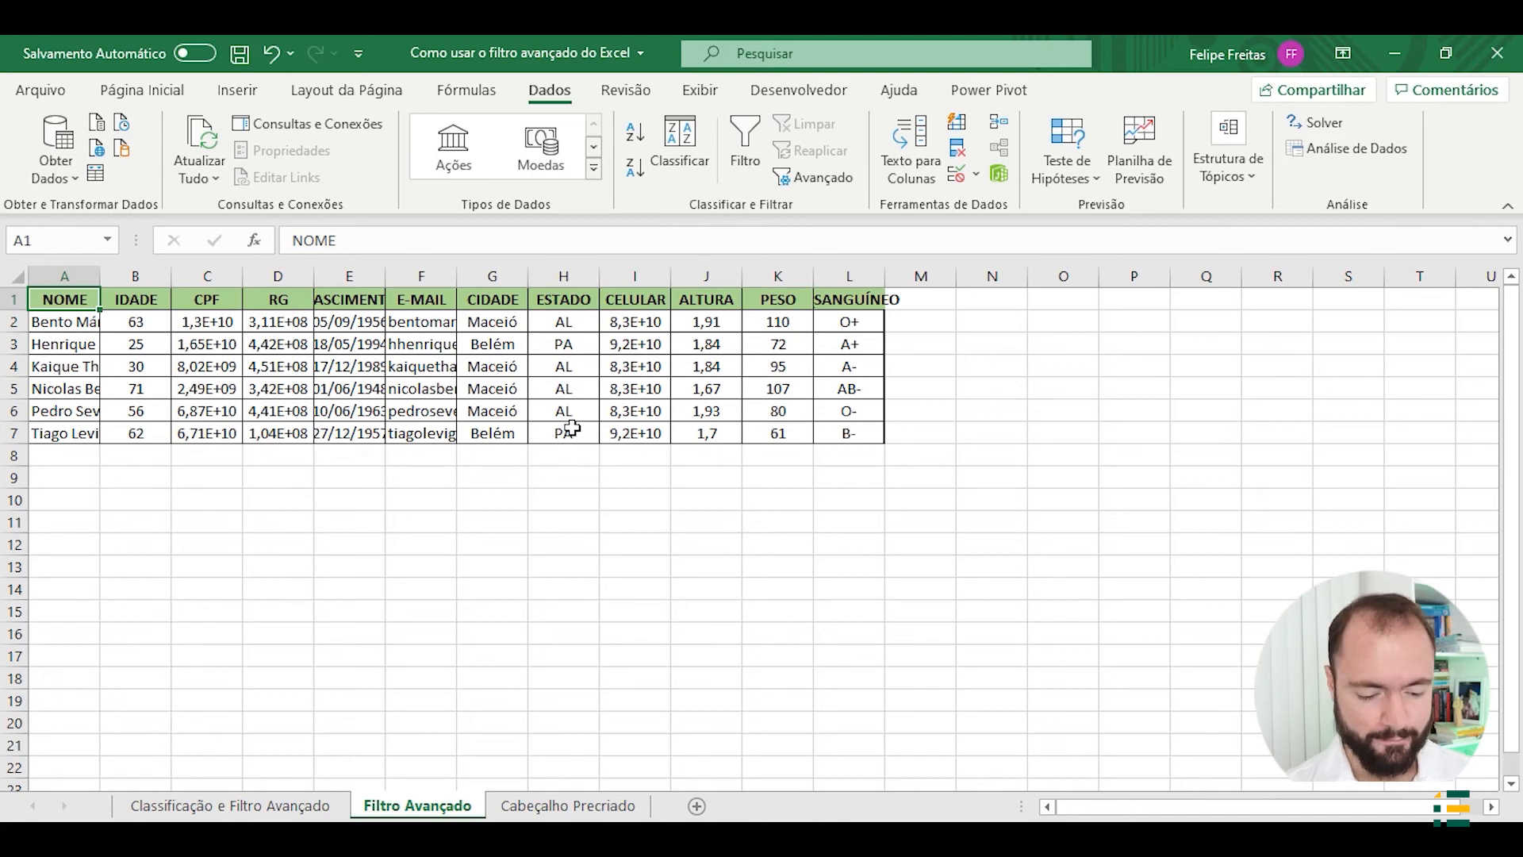
View the prepared headings on the Cabeçalho Precriado sheet and compare them with the columns of the source list
{"action": "left_click", "coordinate": [553, 808]}
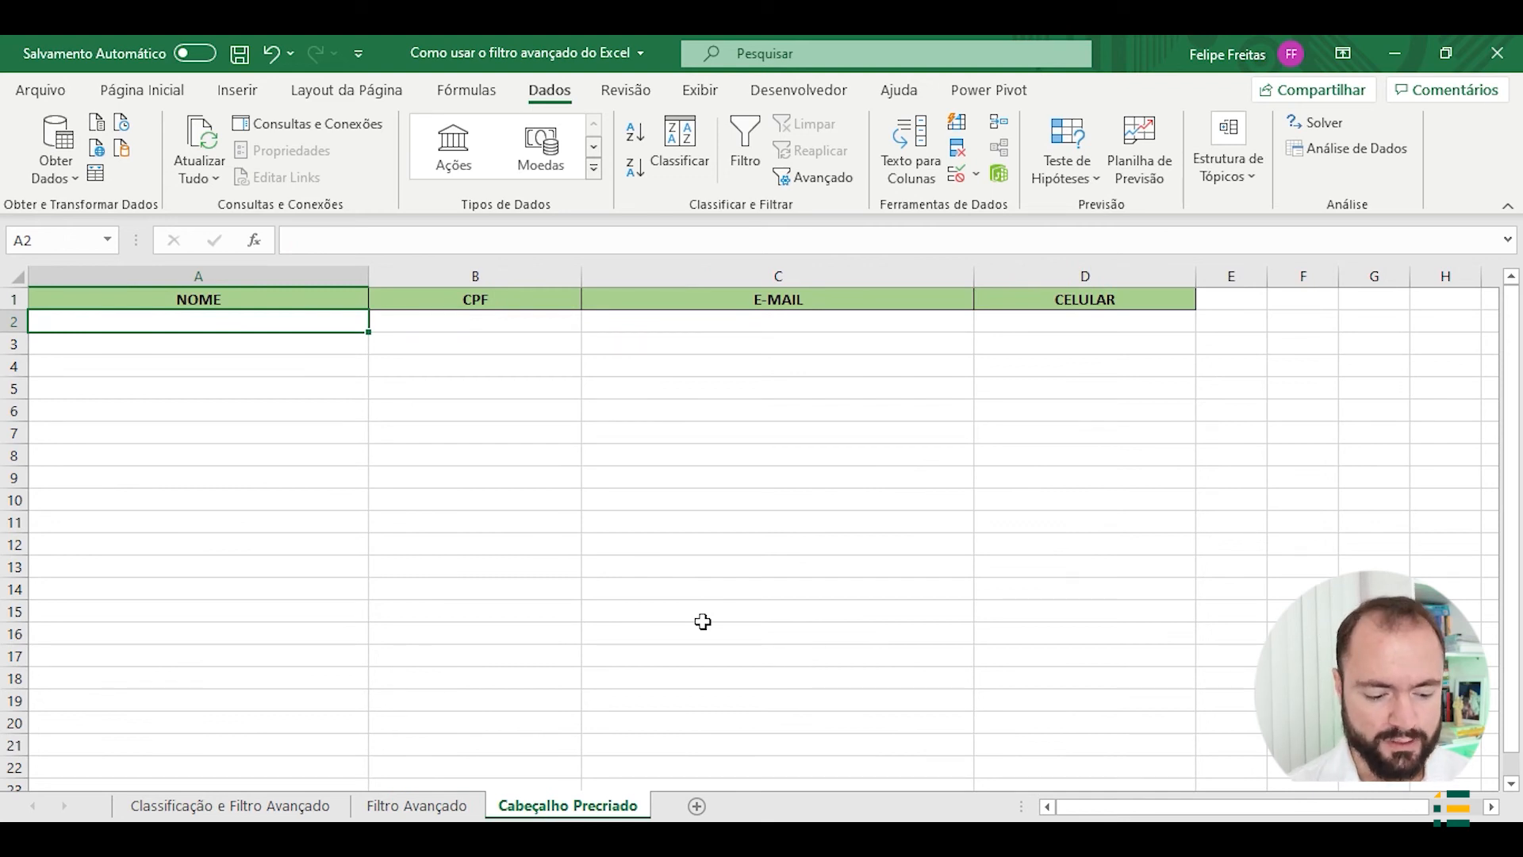
{"action": "left_click", "coordinate": [230, 805]}
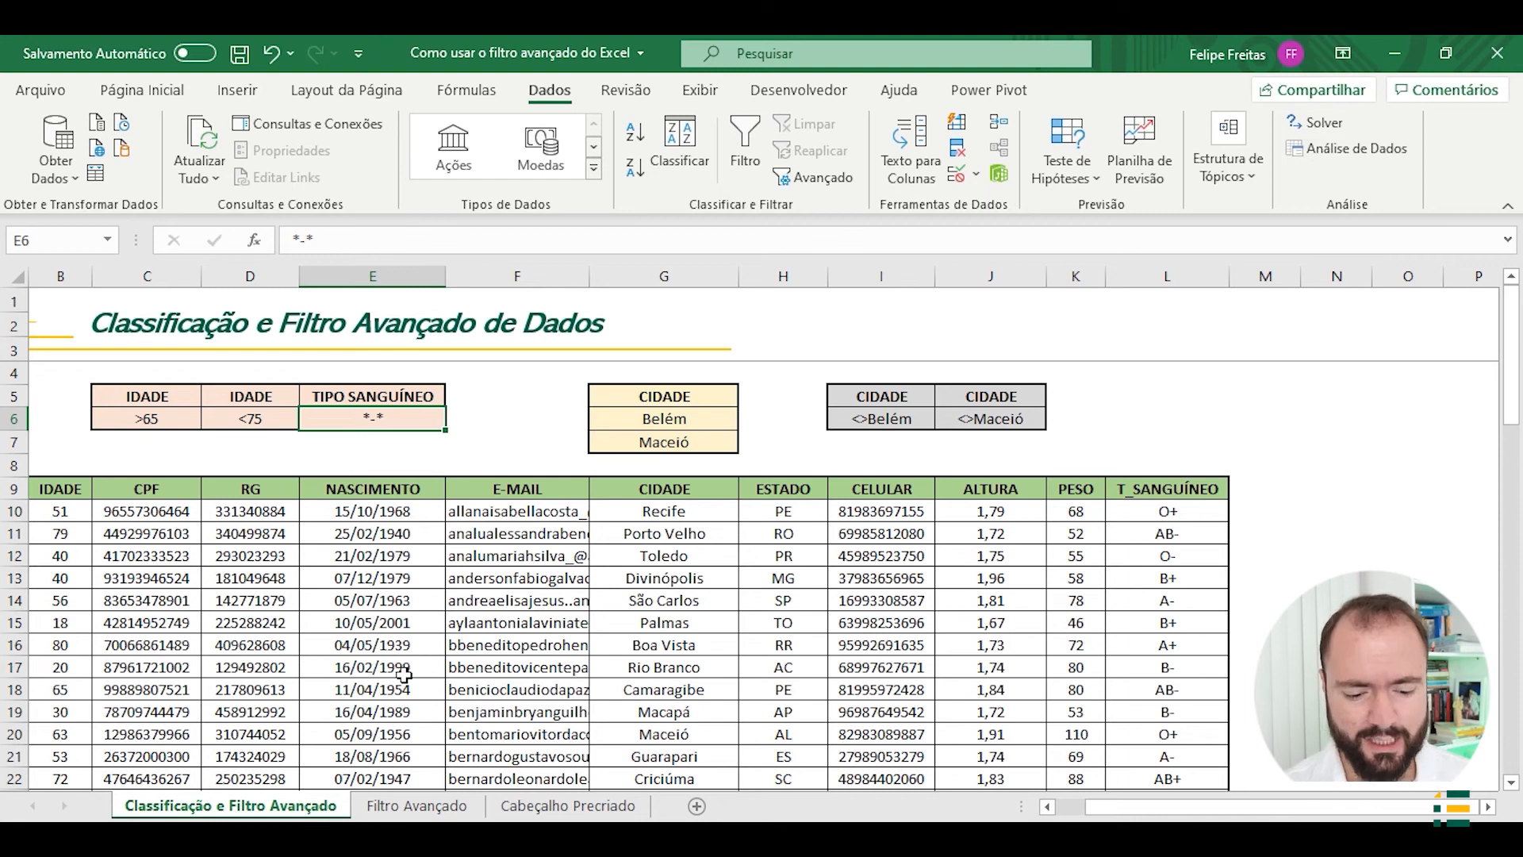
{"action": "scroll", "coordinate": [404, 674], "scroll_direction": "left", "scroll_amount": 1}
{"action": "scroll", "coordinate": [404, 674], "scroll_direction": "right", "scroll_amount": 5}
{"action": "scroll", "coordinate": [404, 674], "scroll_direction": "left", "scroll_amount": 5}
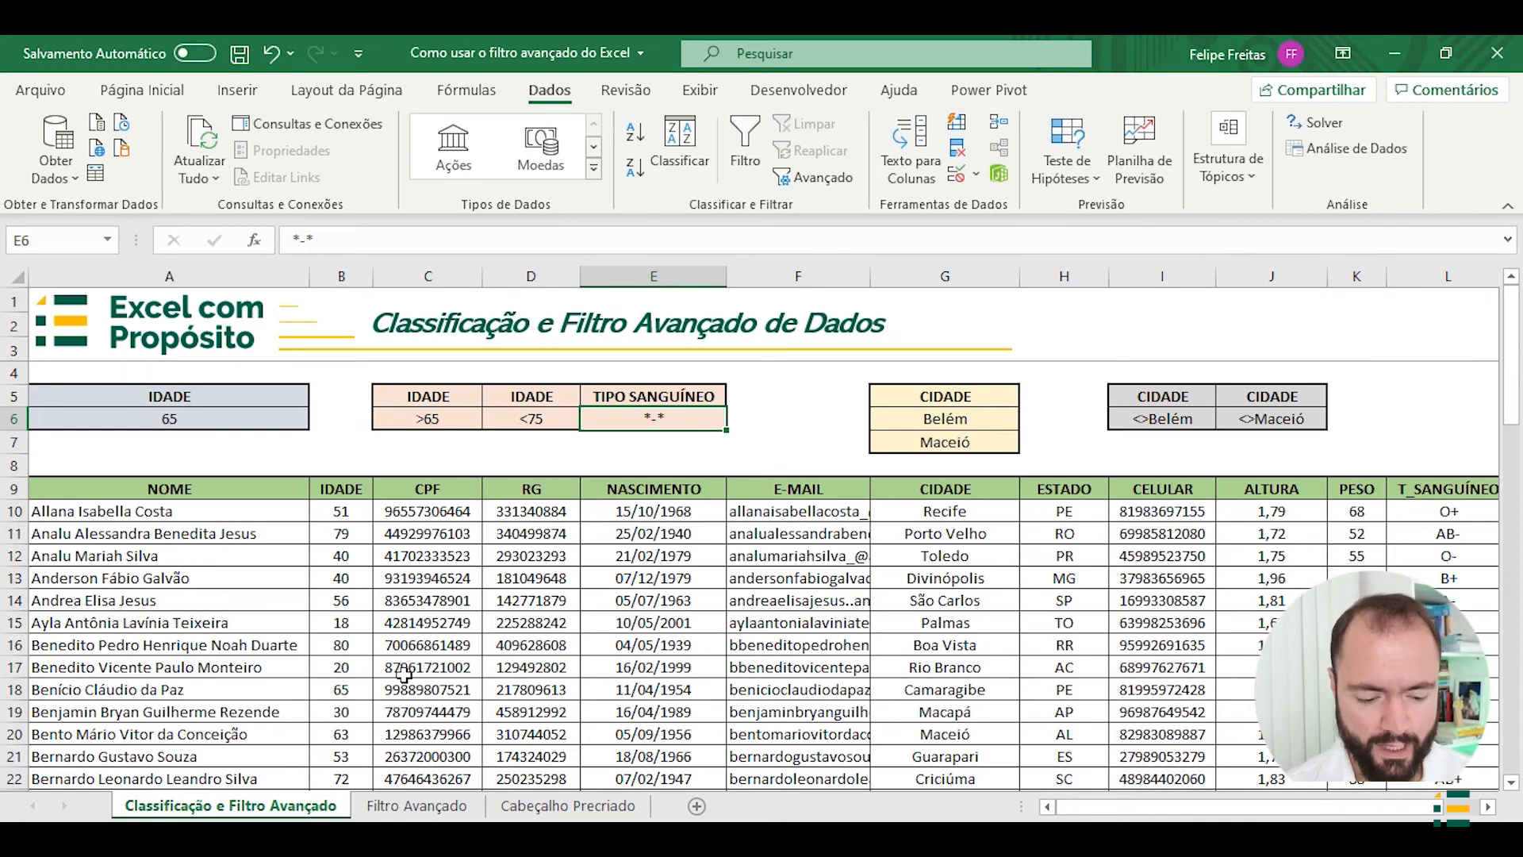
From the Cabeçalho Precriado sheet, start an advanced filter that copies the results to another location
{"action": "left_click", "coordinate": [547, 805]}
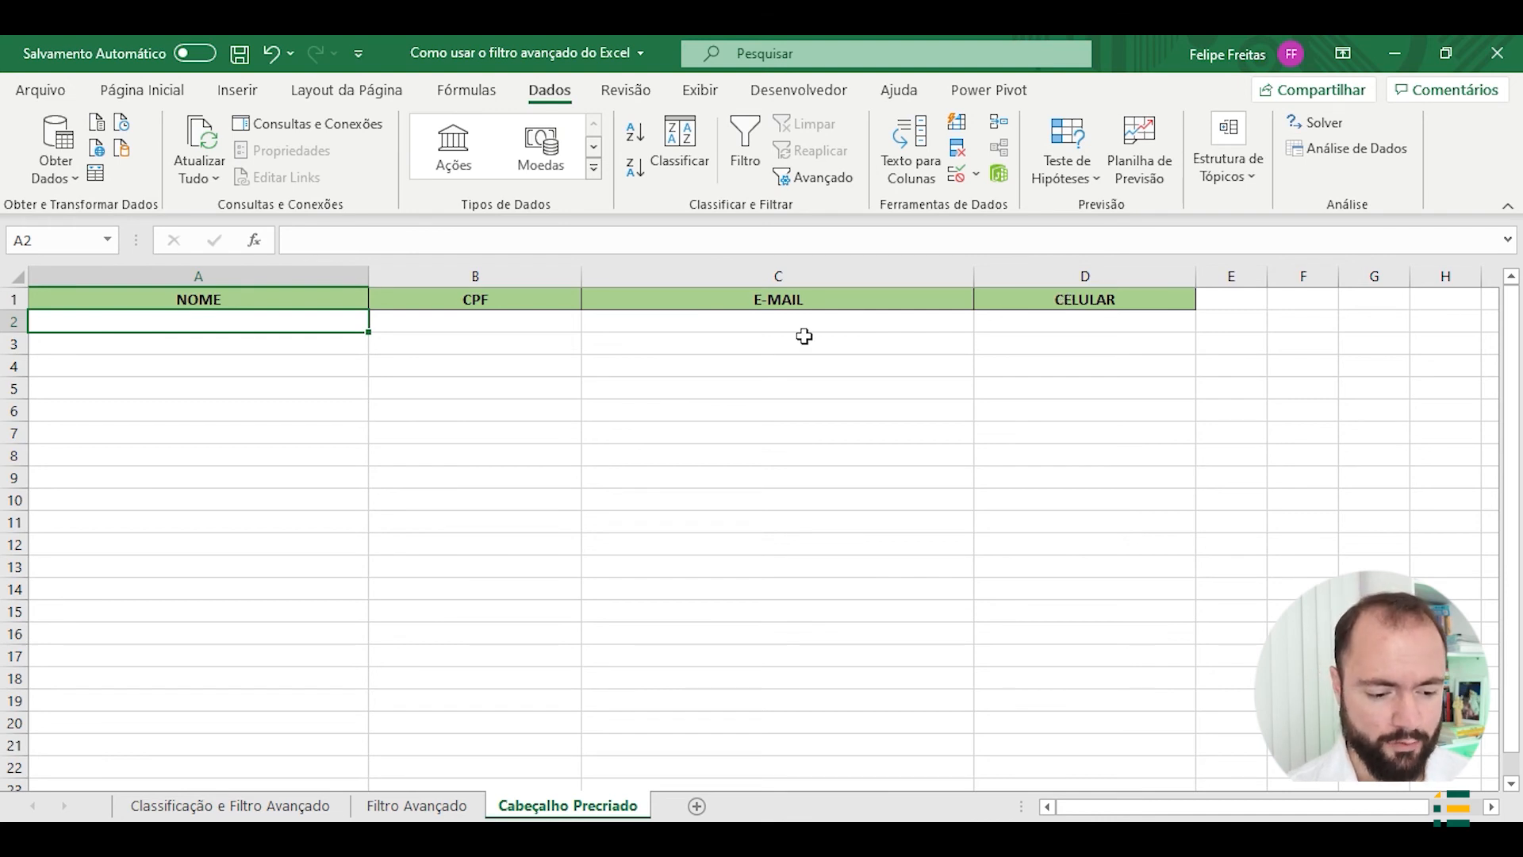
{"action": "left_click", "coordinate": [294, 364]}
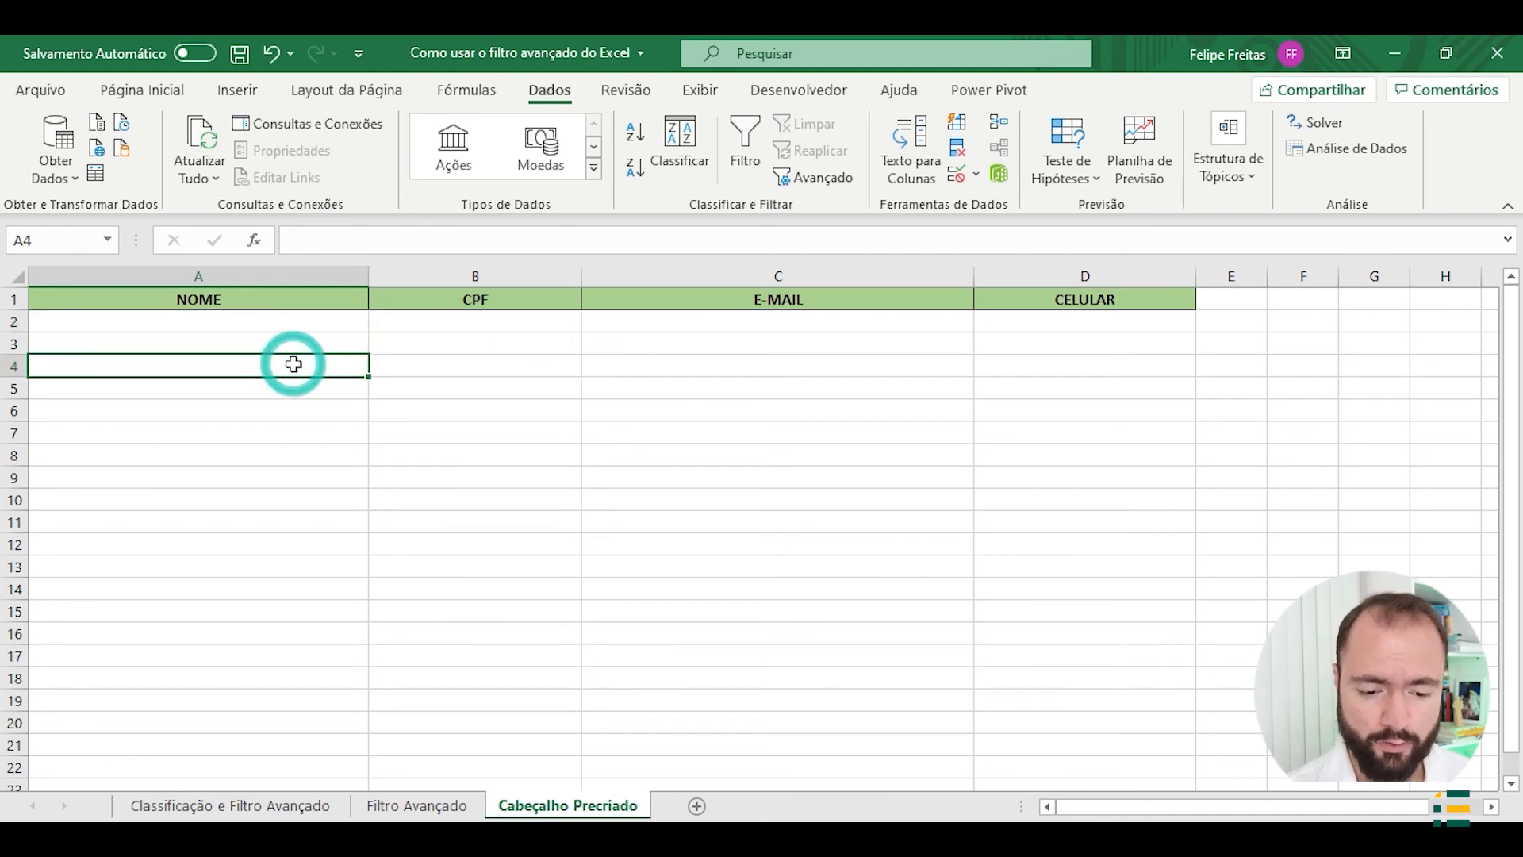
{"action": "left_click", "coordinate": [817, 176]}
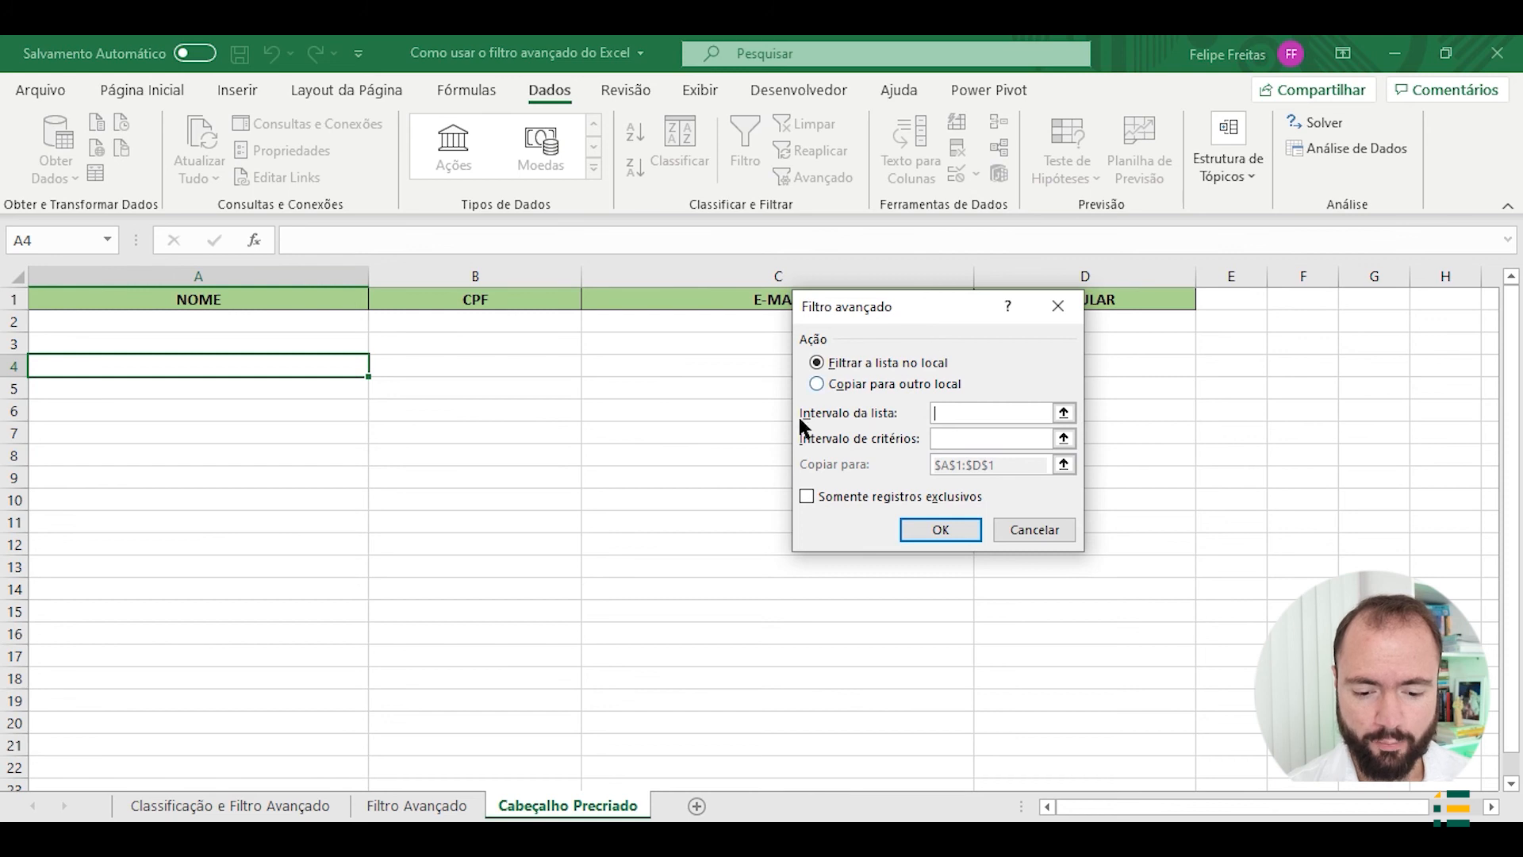
{"action": "left_click", "coordinate": [834, 384]}
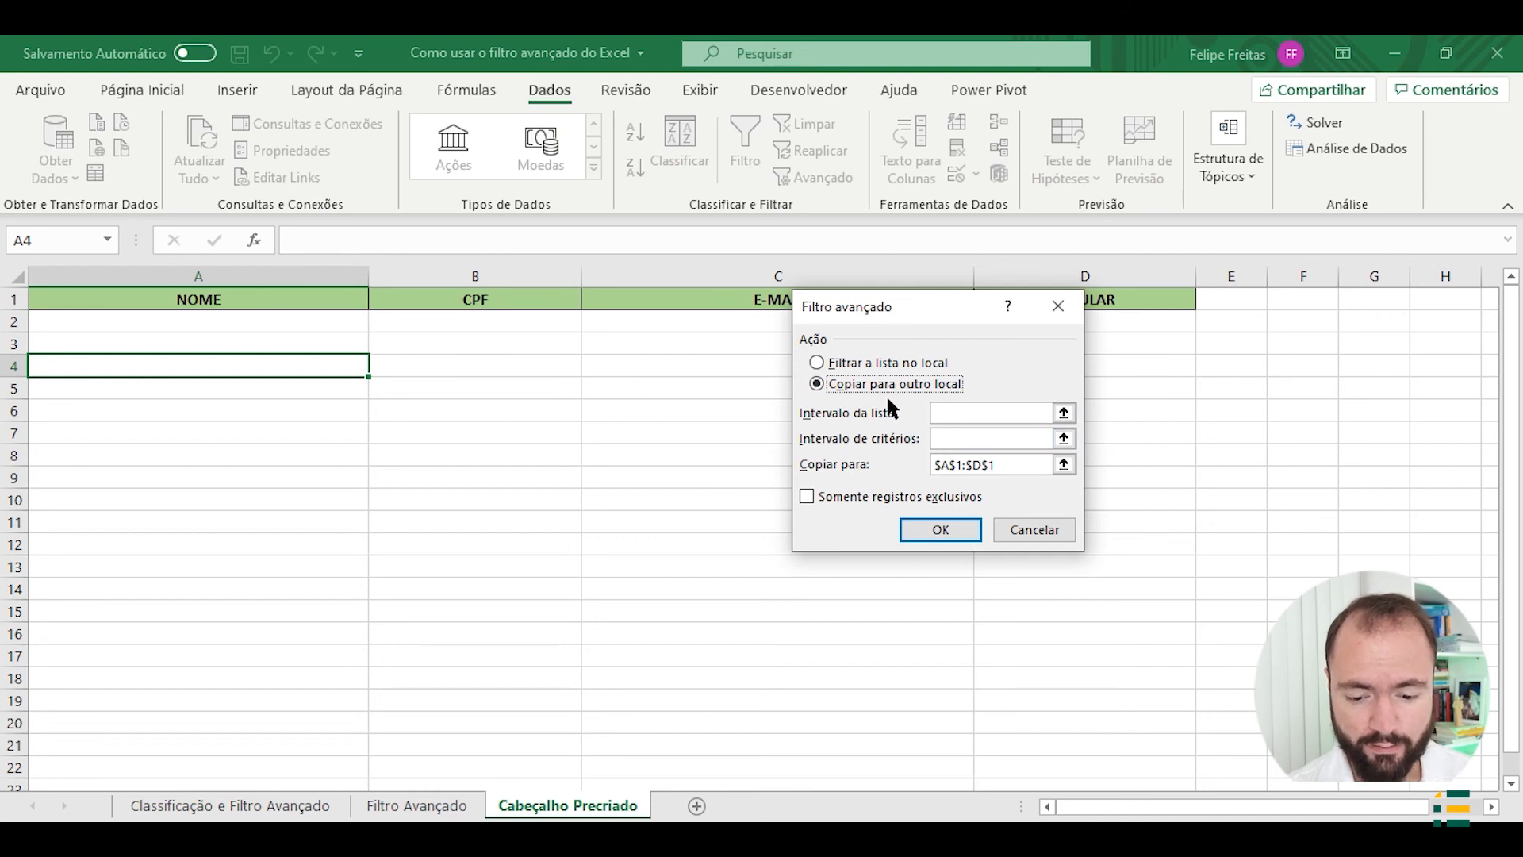
Set the list range of the Cabeçalho Precriado filter to A9:L69 of the Classificação e Filtro Avançado sheet
{"action": "left_click", "coordinate": [1062, 413]}
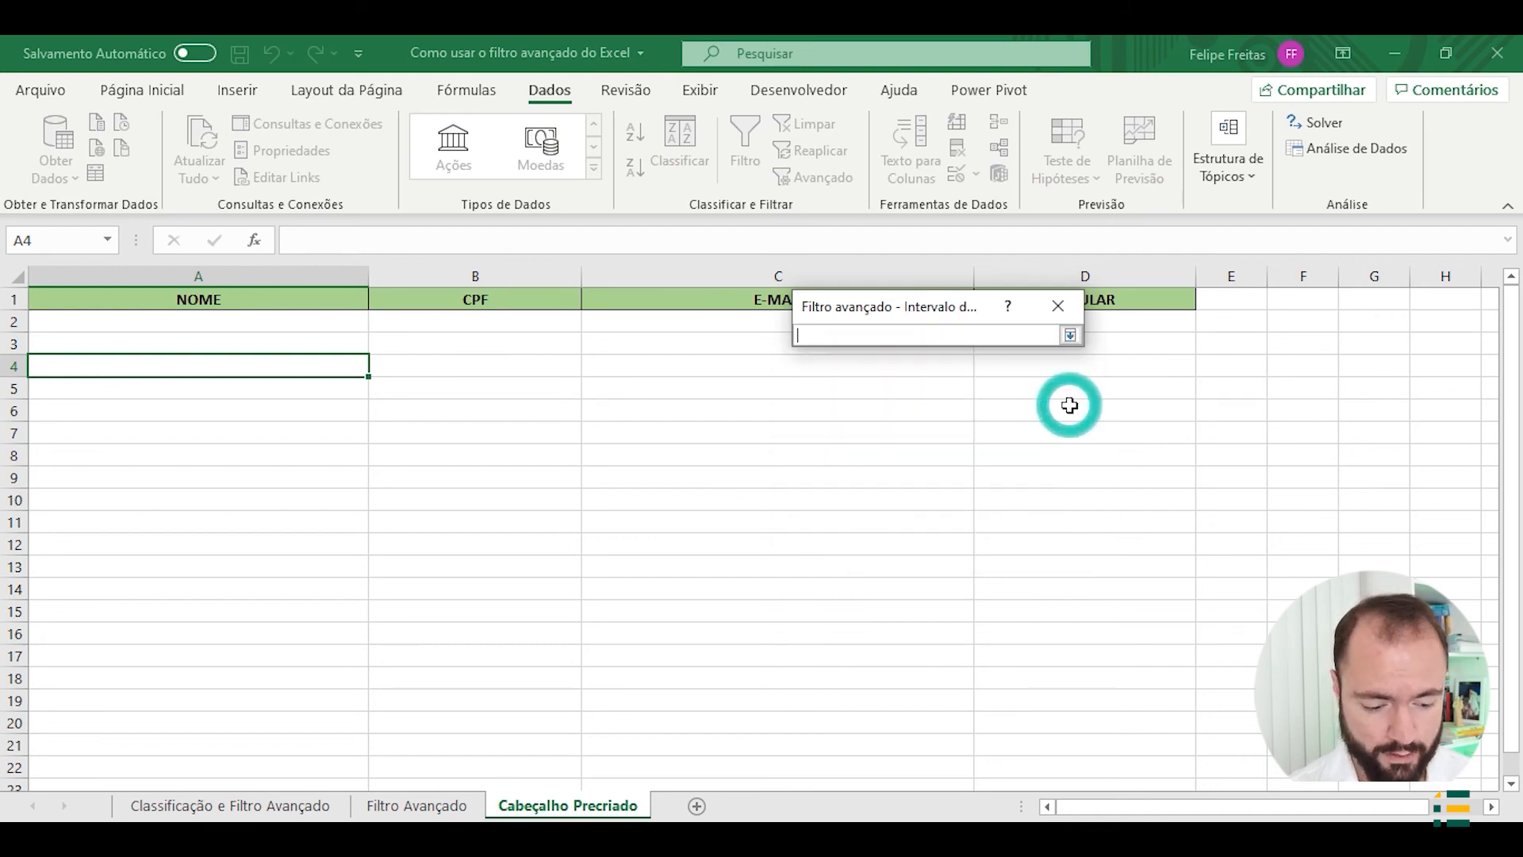
{"action": "left_click", "coordinate": [253, 798]}
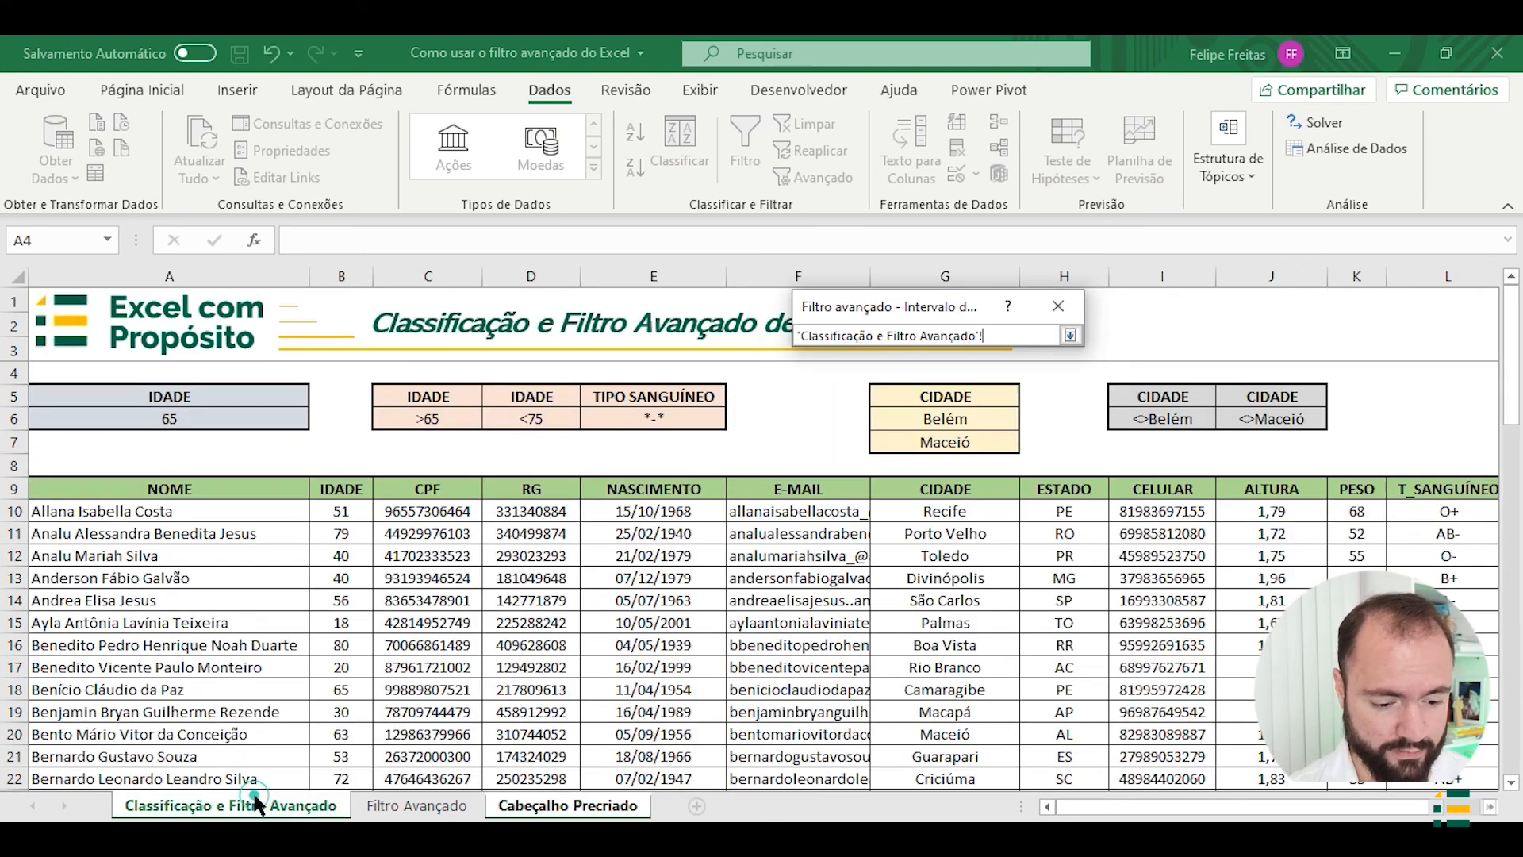
{"action": "left_click", "coordinate": [247, 486]}
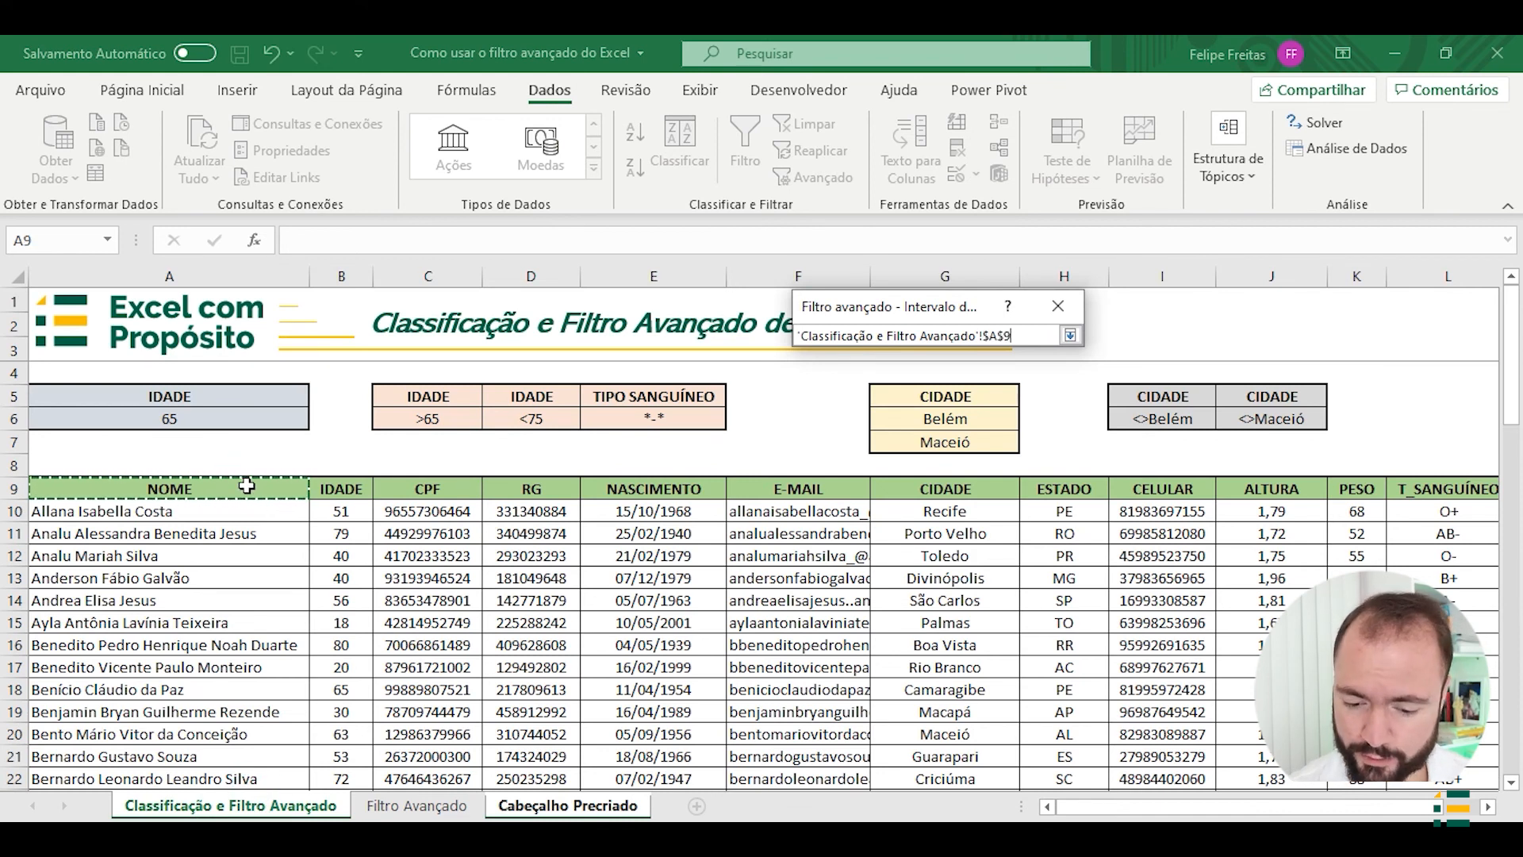
{"action": "key", "text": "ctrl+shift+Right"}
{"action": "key", "text": "ctrl+shift+Down"}
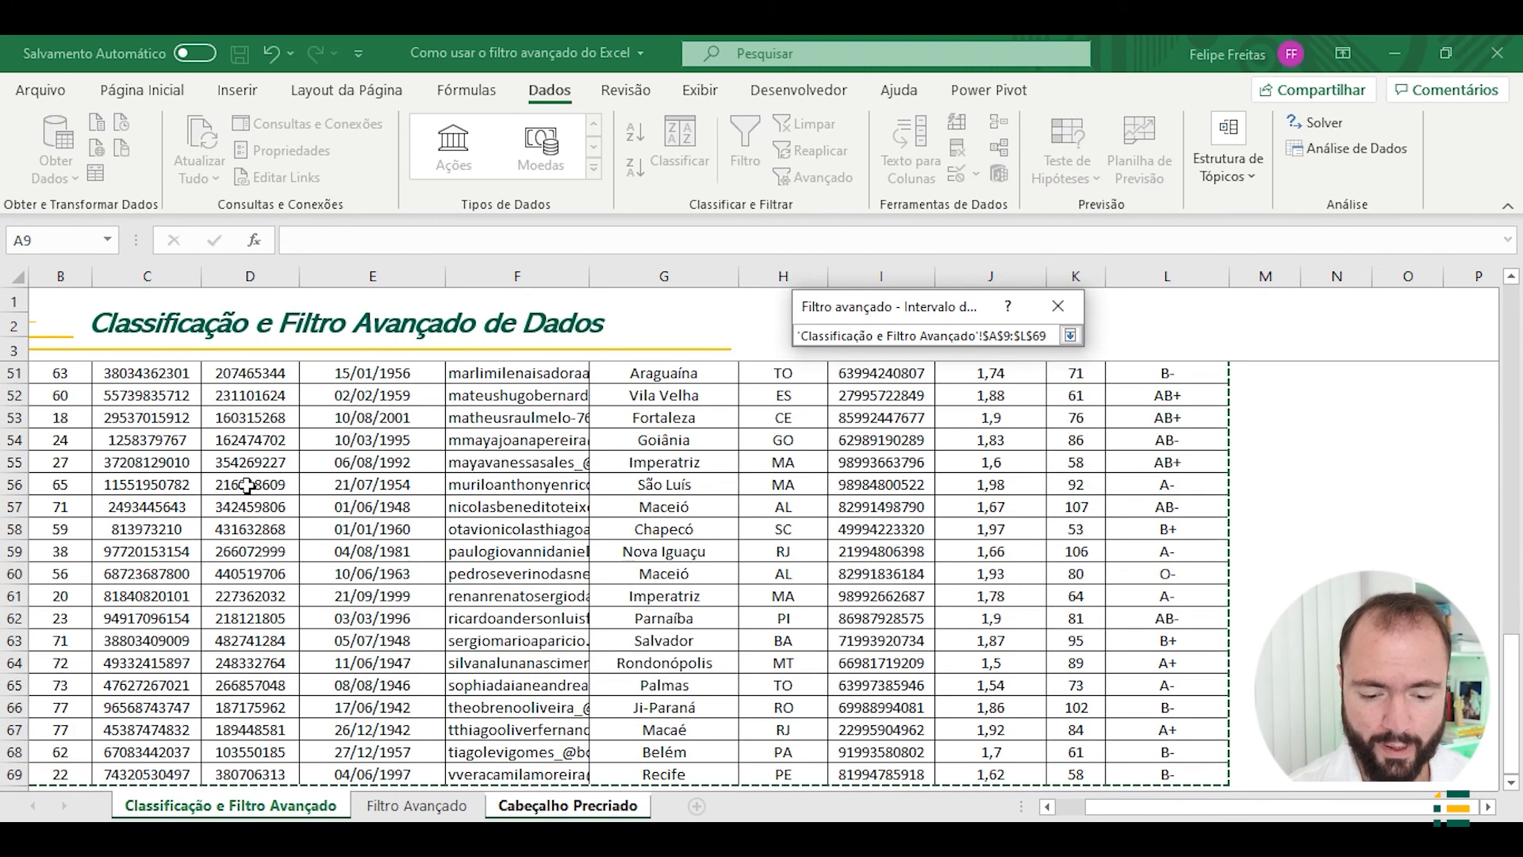
{"action": "key", "text": "Return"}
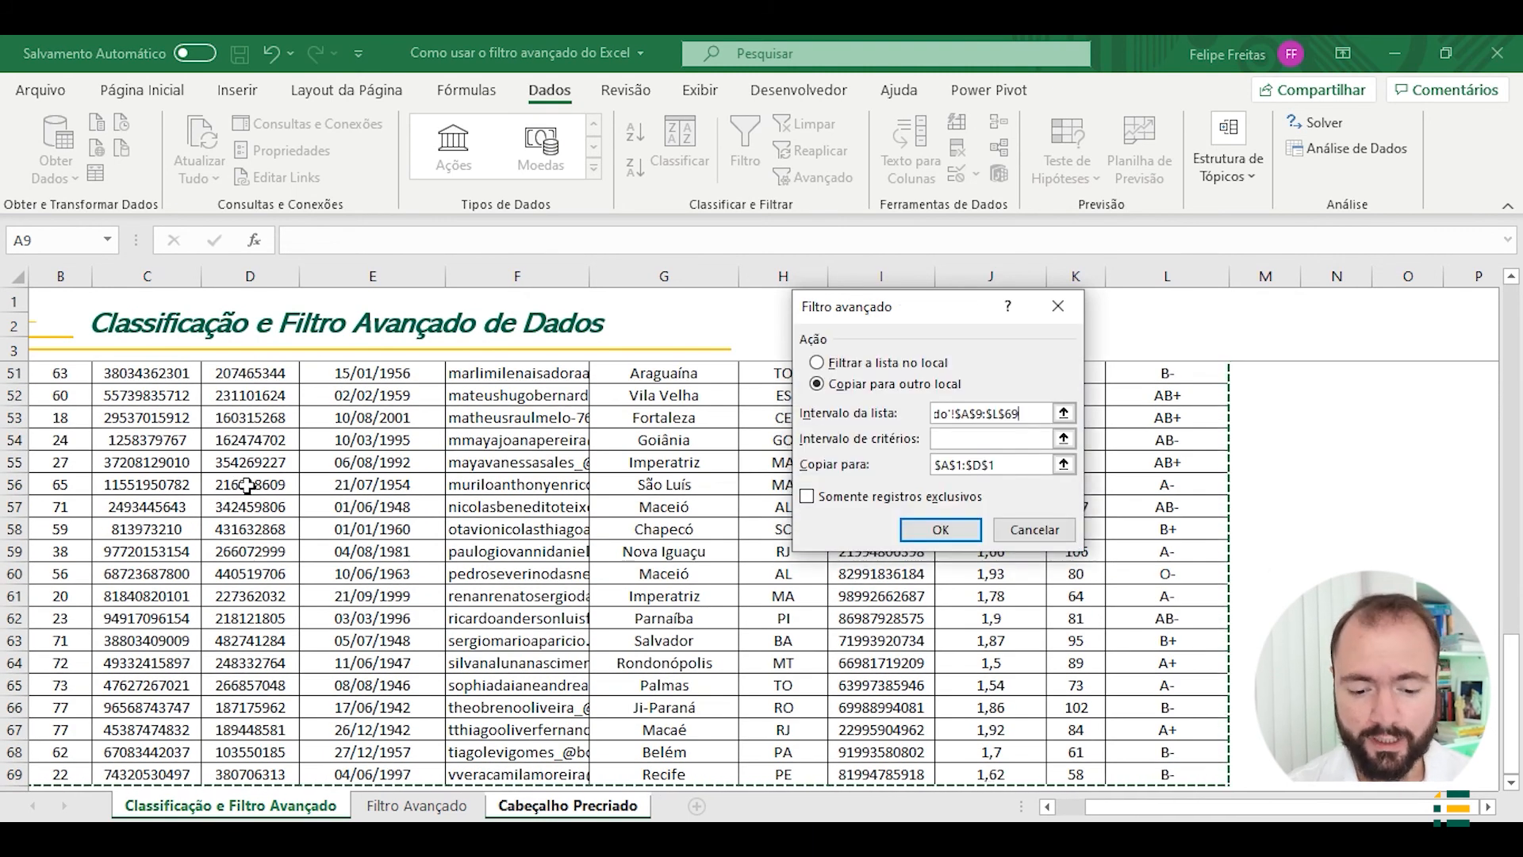
Set the criteria range of the Cabeçalho Precriado filter to the Belém and Maceió CIDADE cells G5:G7
{"action": "key", "text": "ctrl+Page_Down"}
{"action": "key", "text": "ctrl+Page_Down"}
{"action": "left_click", "coordinate": [1064, 438]}
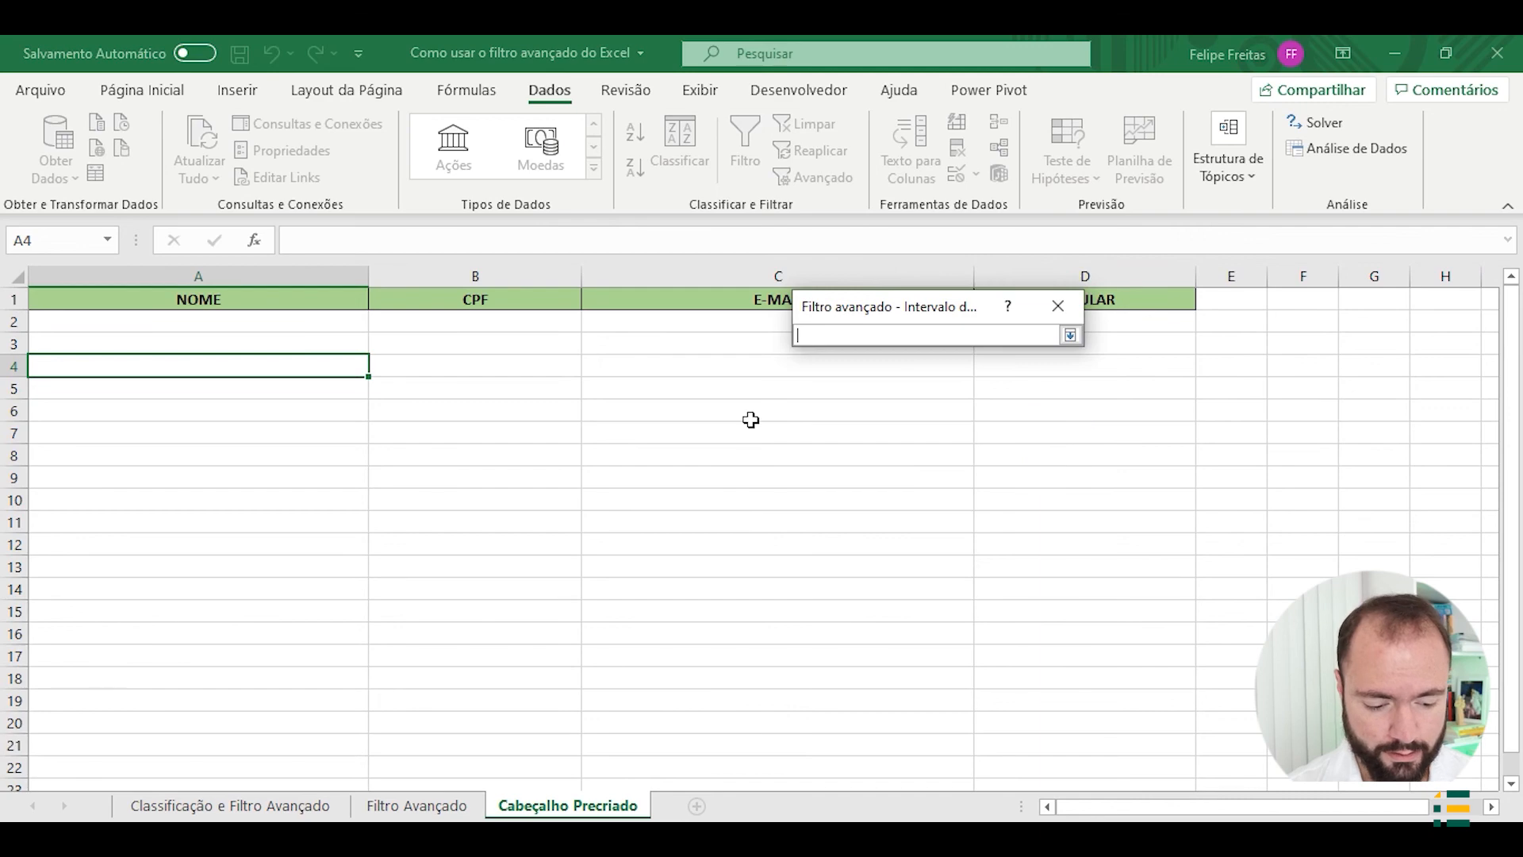
{"action": "left_click", "coordinate": [299, 805]}
{"action": "scroll", "coordinate": [853, 580], "scroll_direction": "up", "scroll_amount": 20}
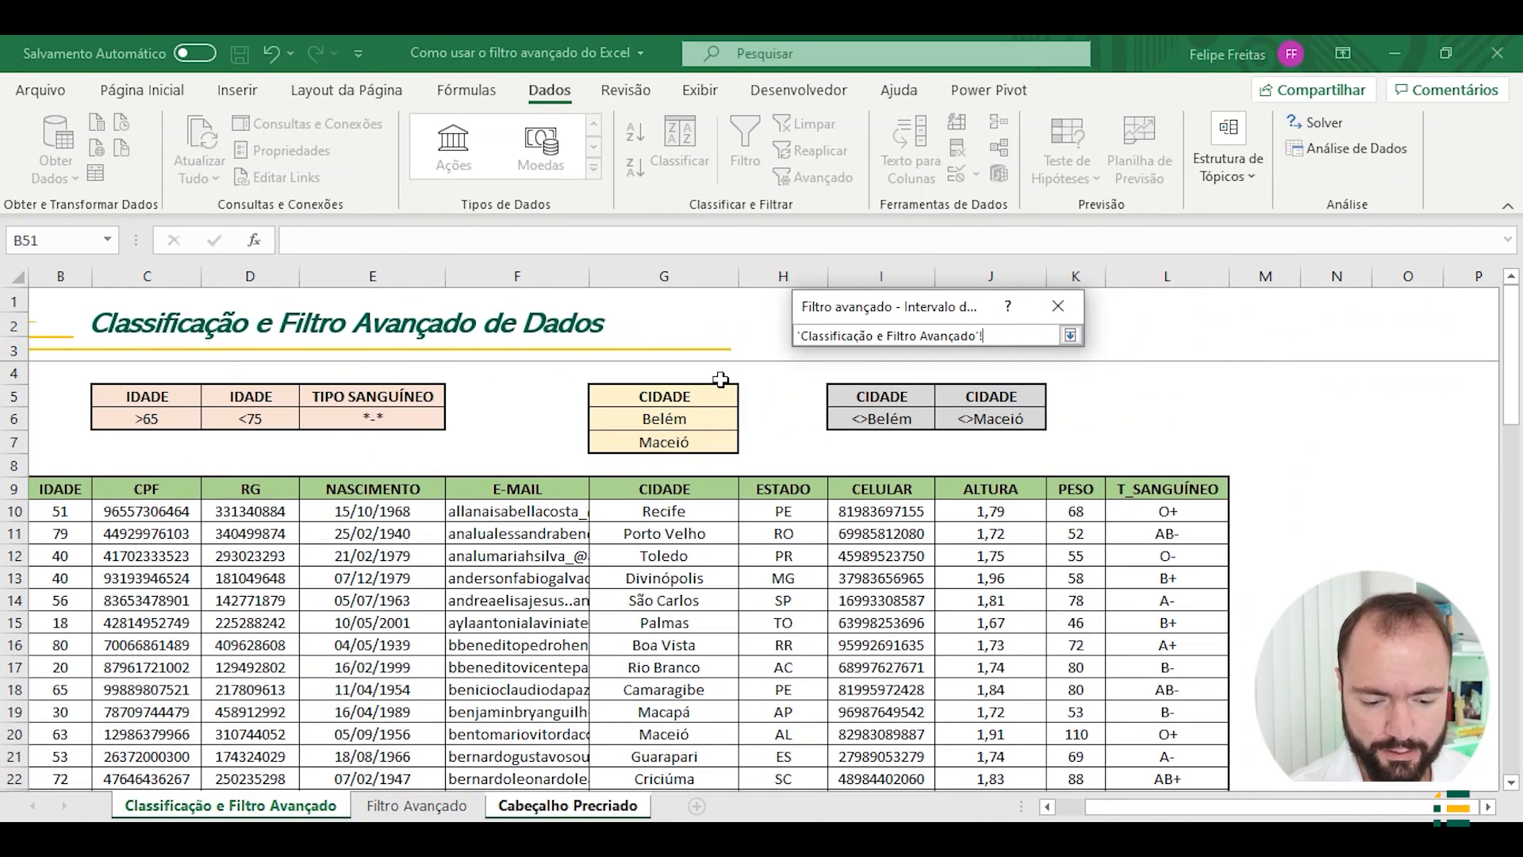
{"action": "left_click_drag", "start_coordinate": [705, 394], "coordinate": [695, 433]}
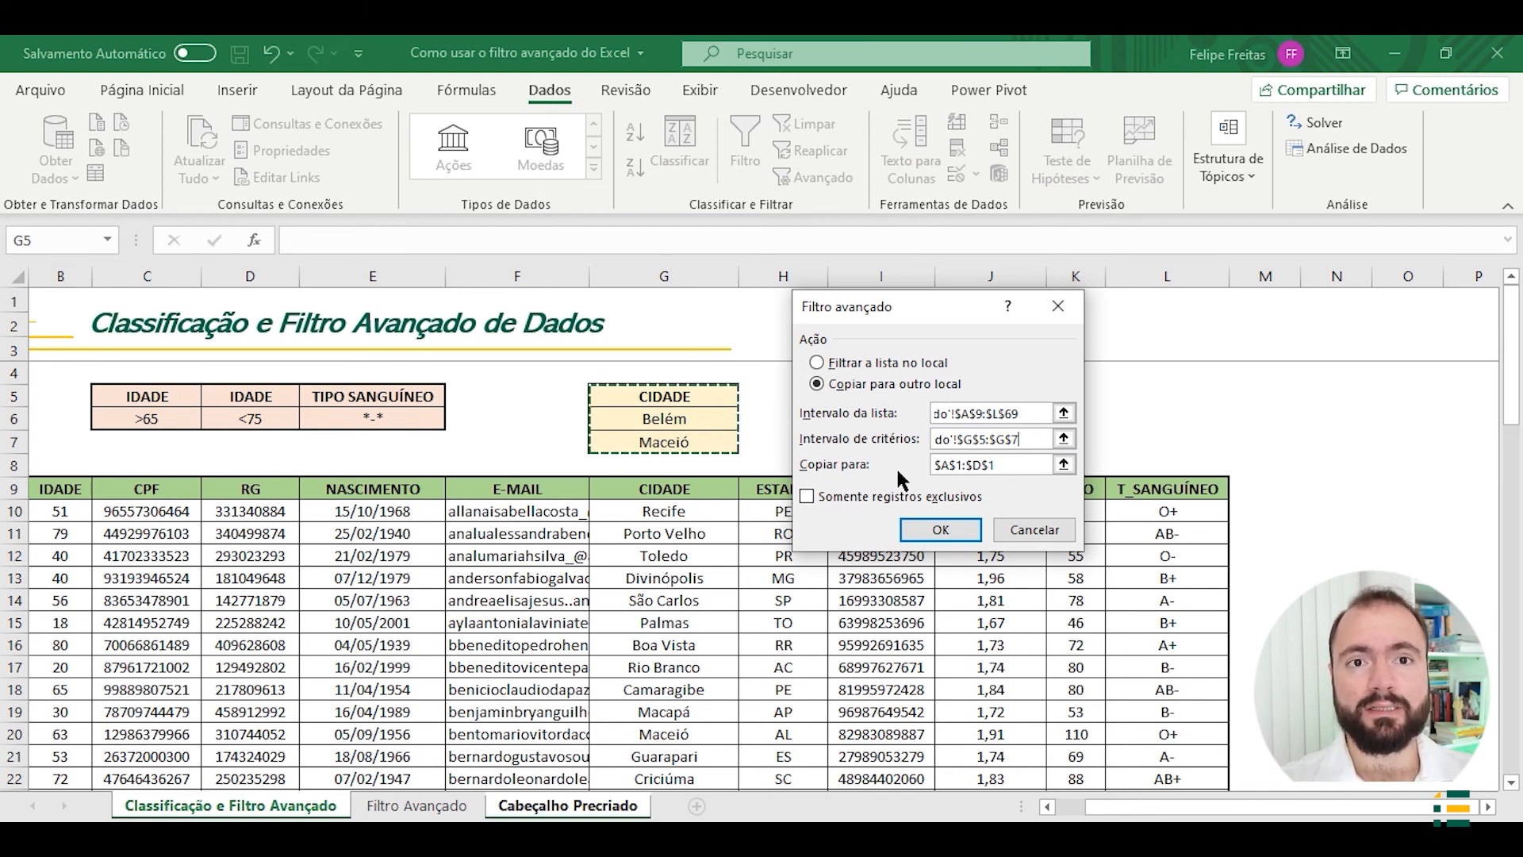
Set the copy destination to the prepared headings A1:D1 on the Cabeçalho Precriado sheet and run the advanced filter
{"action": "left_click", "coordinate": [1063, 464]}
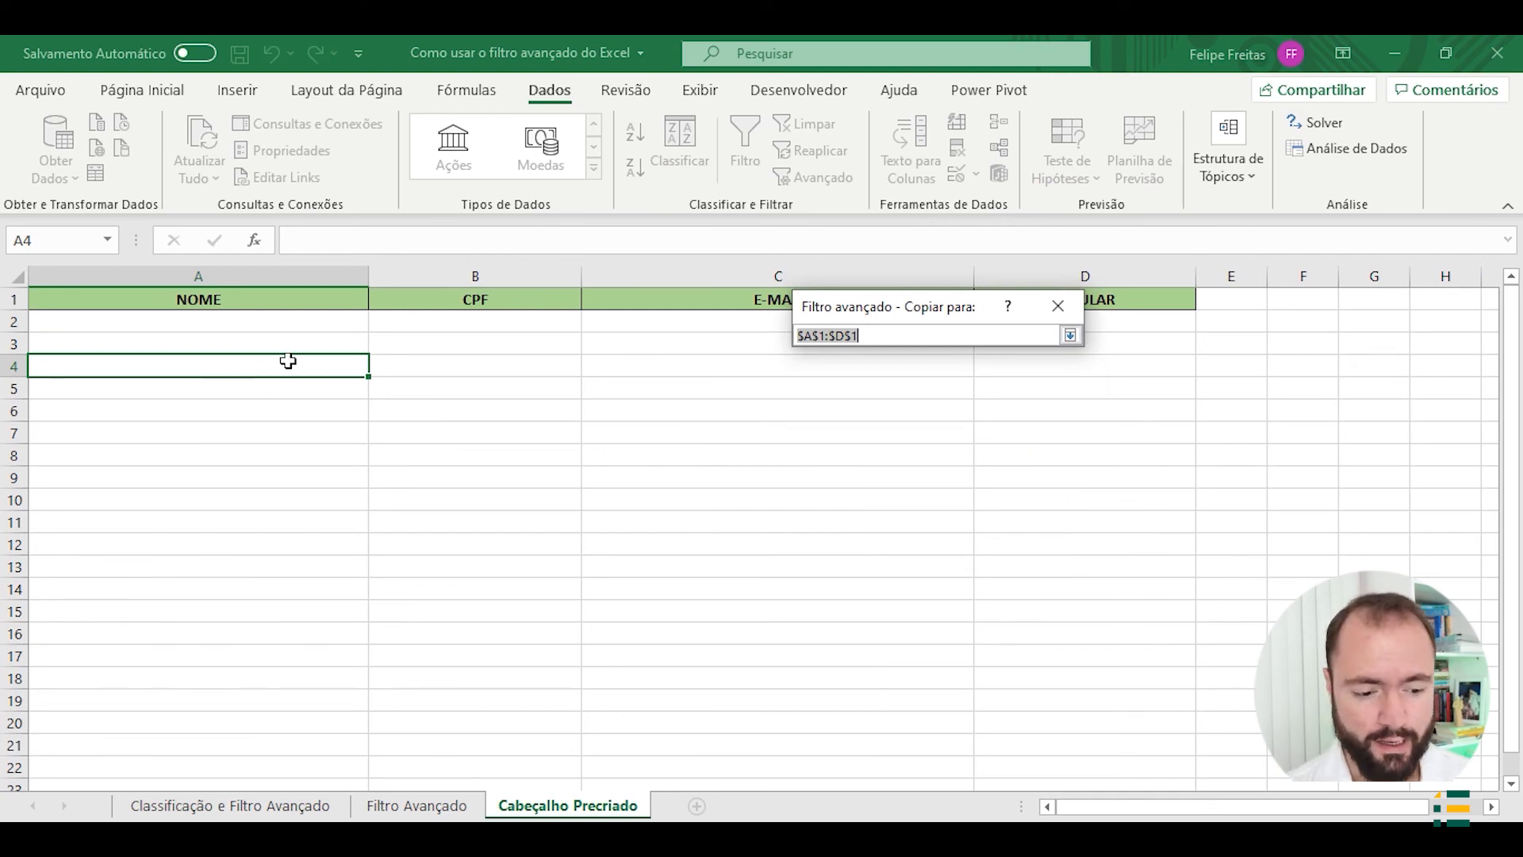
{"action": "left_click", "coordinate": [299, 304]}
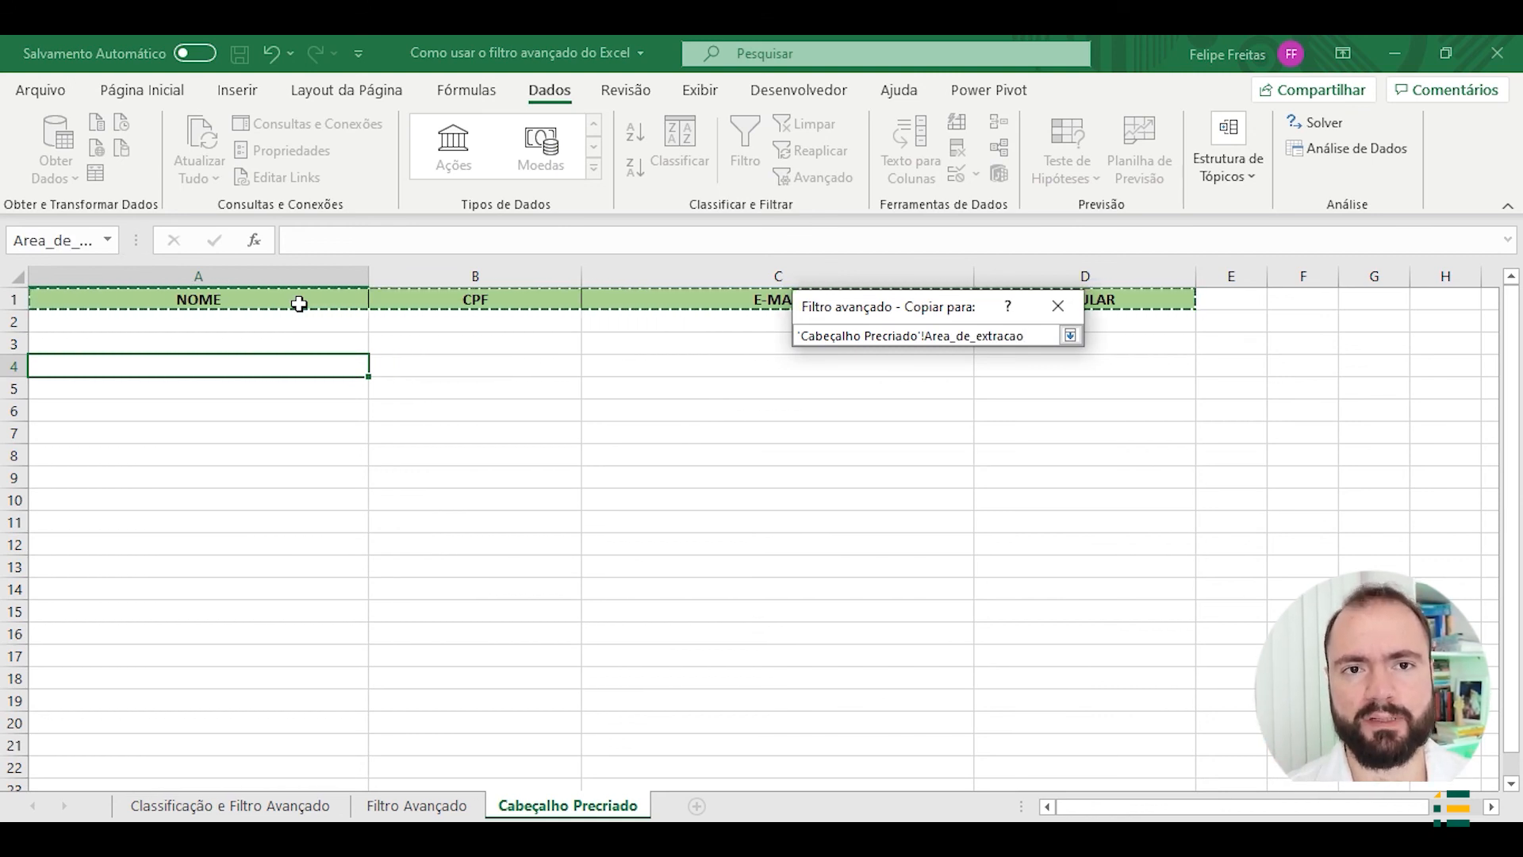
{"action": "key", "text": "Return"}
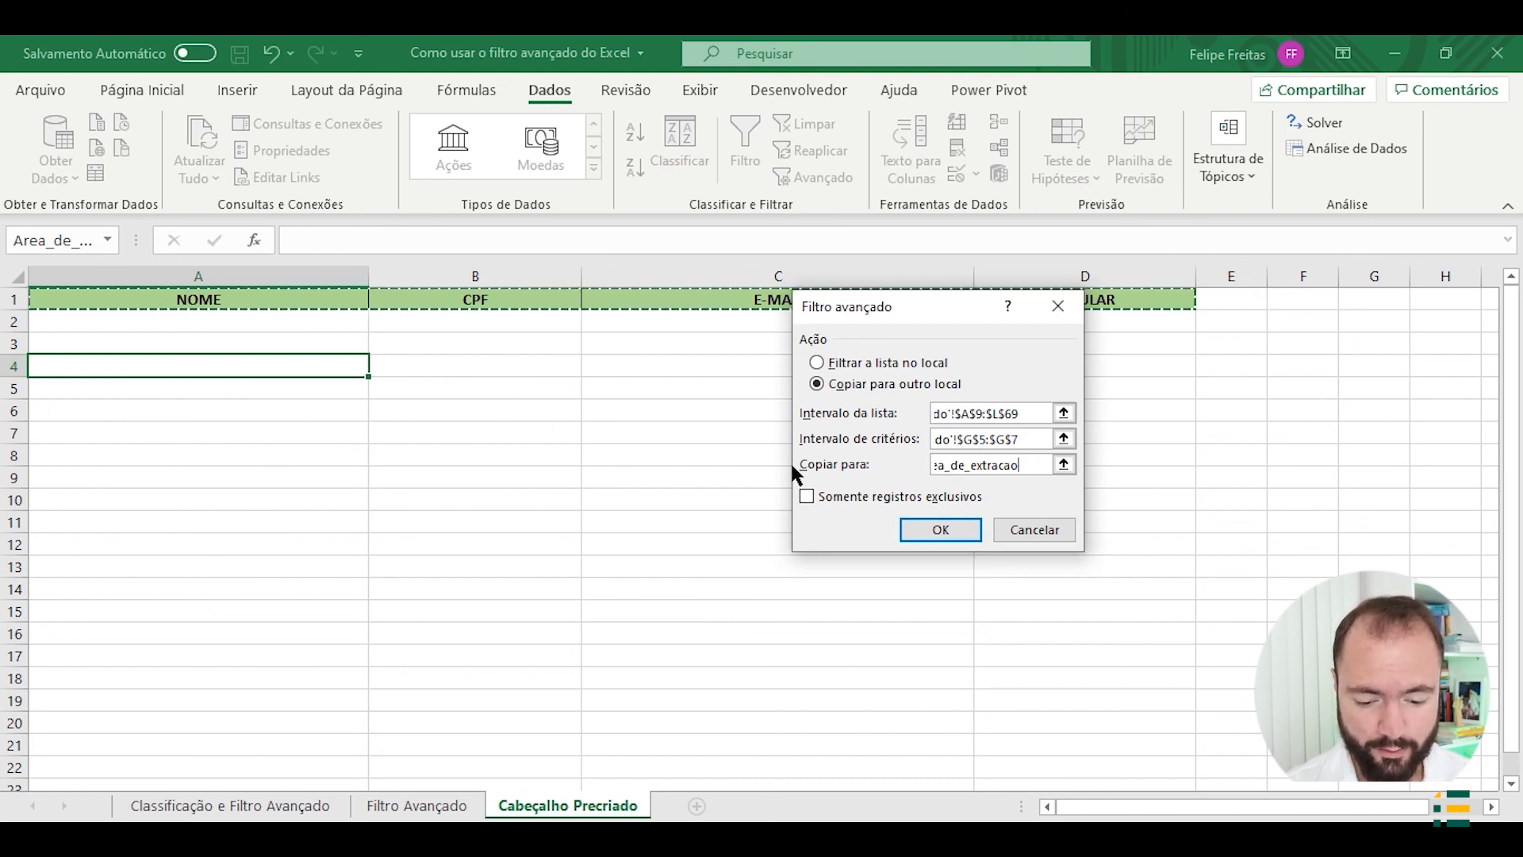
{"action": "left_click", "coordinate": [920, 529]}
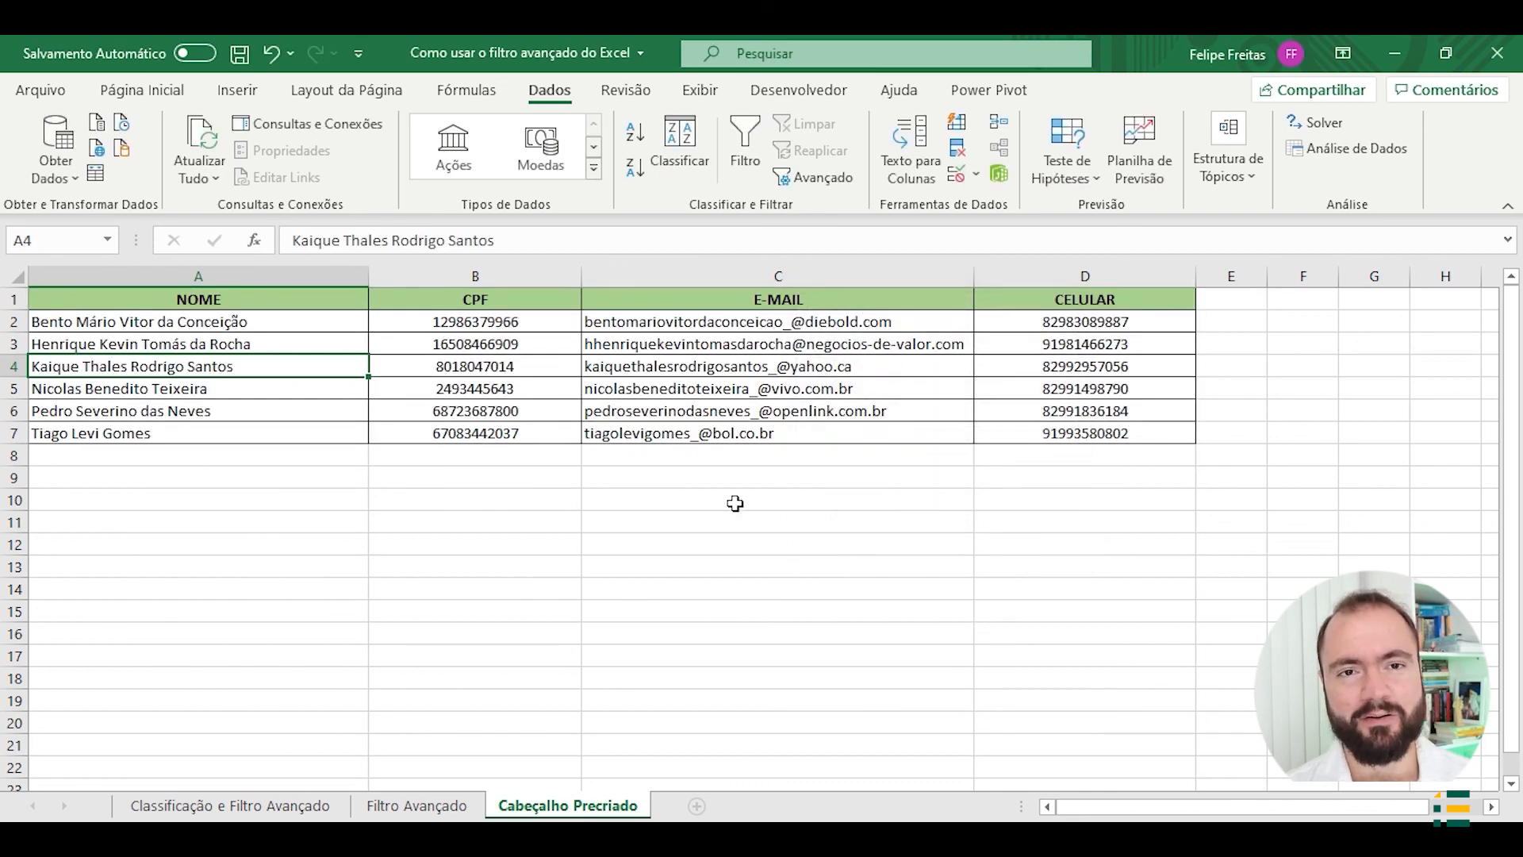